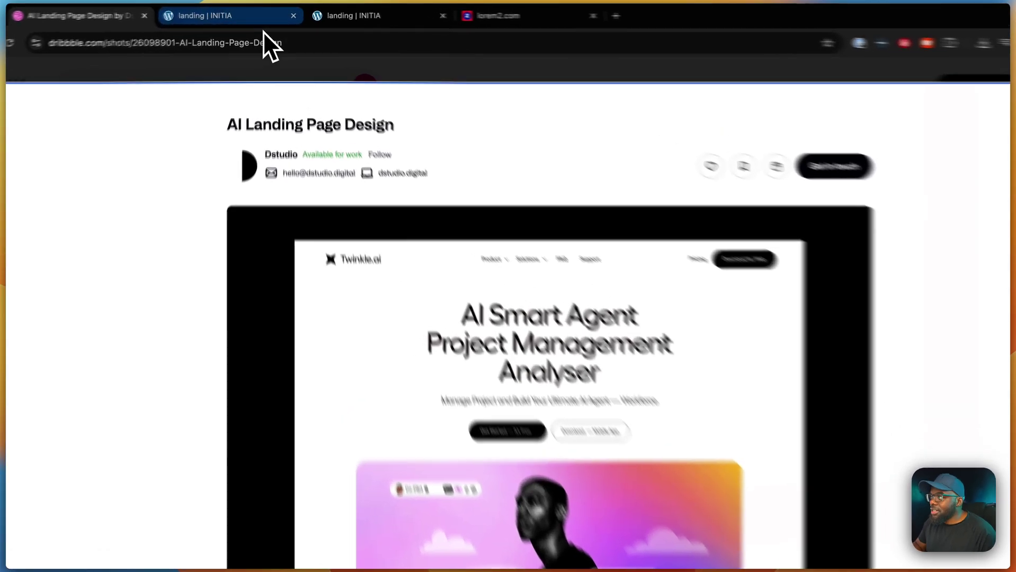
Scroll through the live landing preview's hero and logo row, then back up
click(263, 16)
scroll(751, 284, down, 3)
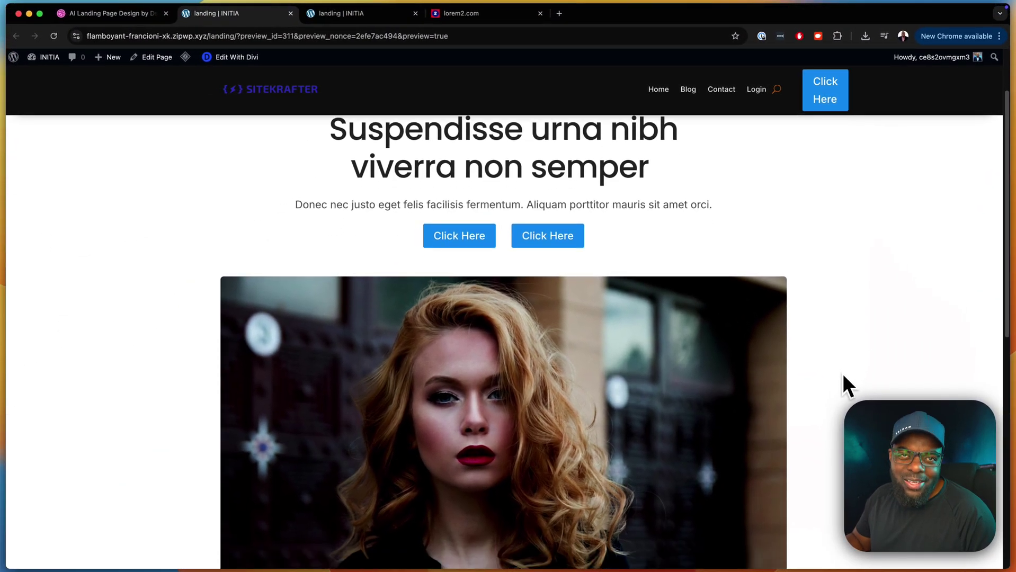
scroll(842, 374, down, 2)
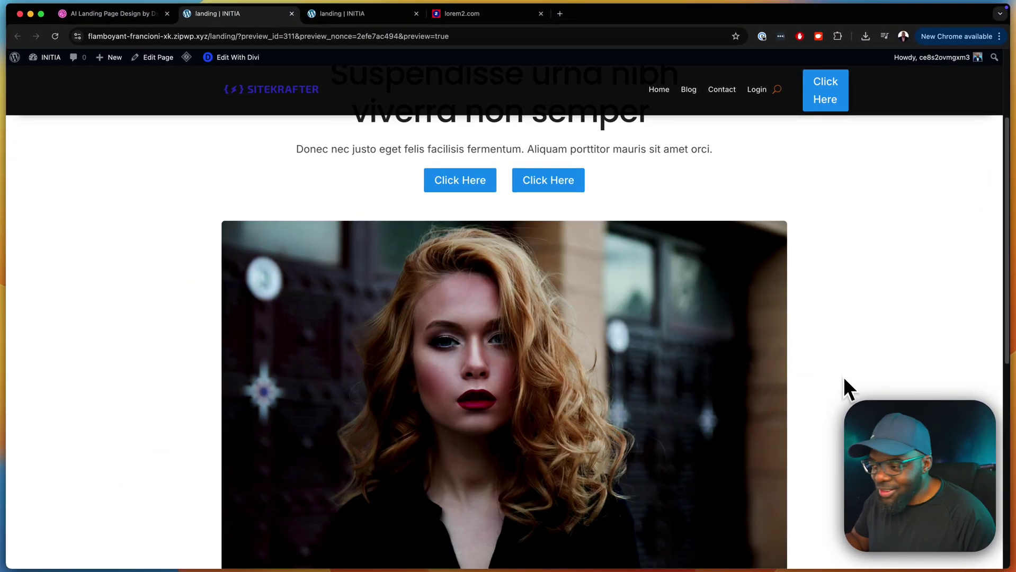
scroll(843, 374, down, 3)
scroll(843, 374, down, 3)
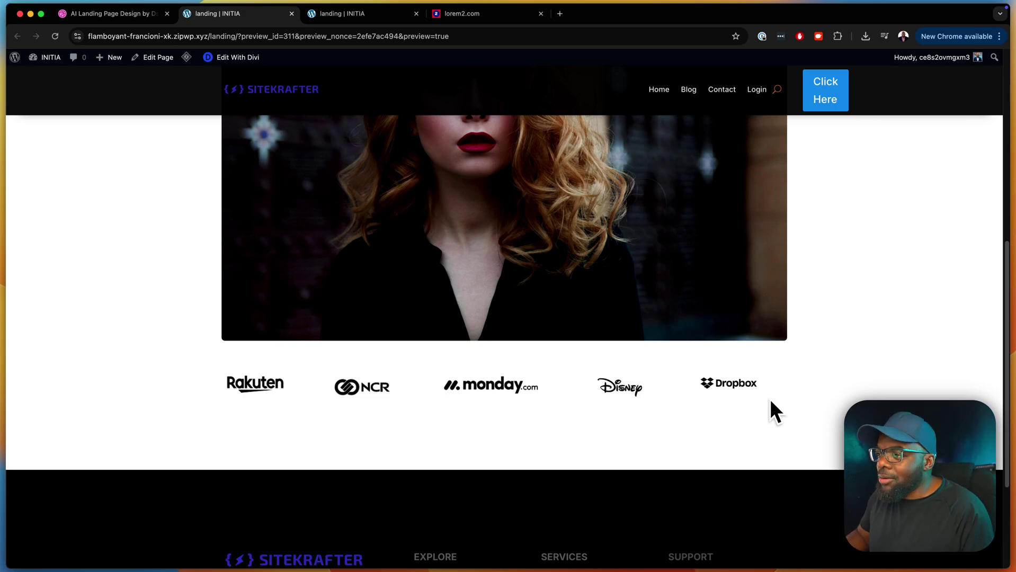
scroll(769, 399, up, 10)
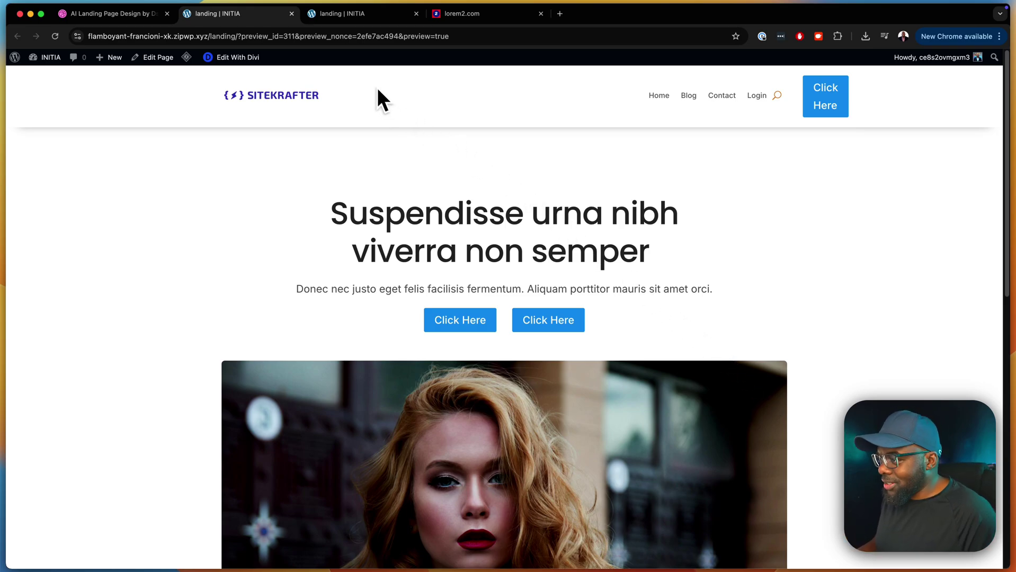
Close the preview, delete the hero section's content, and glance at the Dribbble reference
click(292, 14)
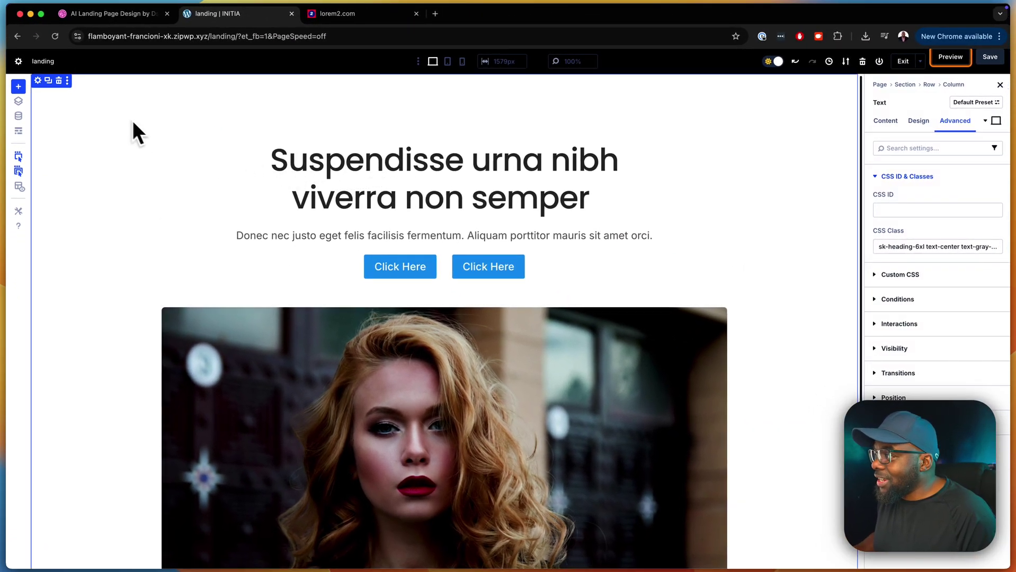
click(59, 81)
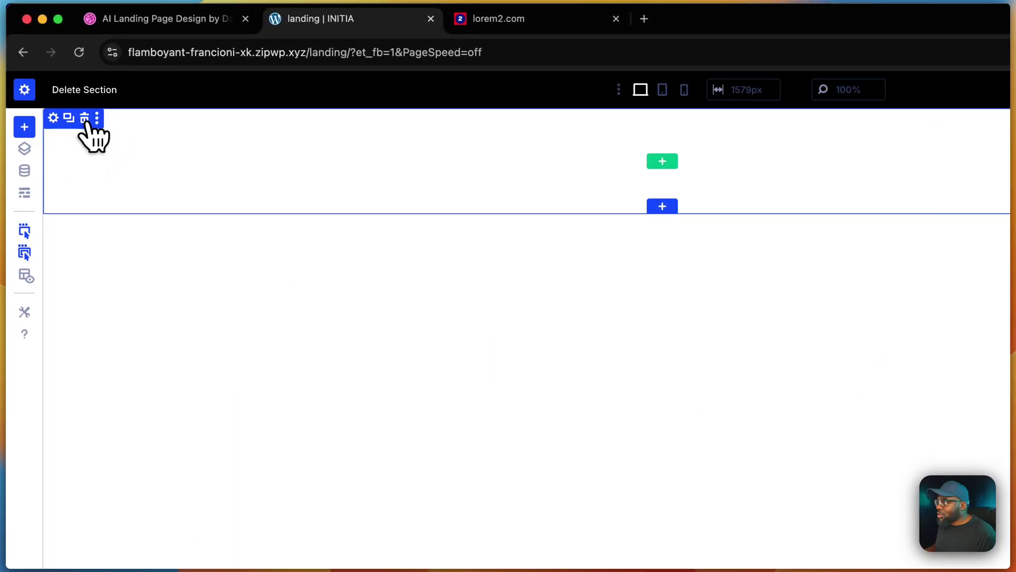
click(200, 27)
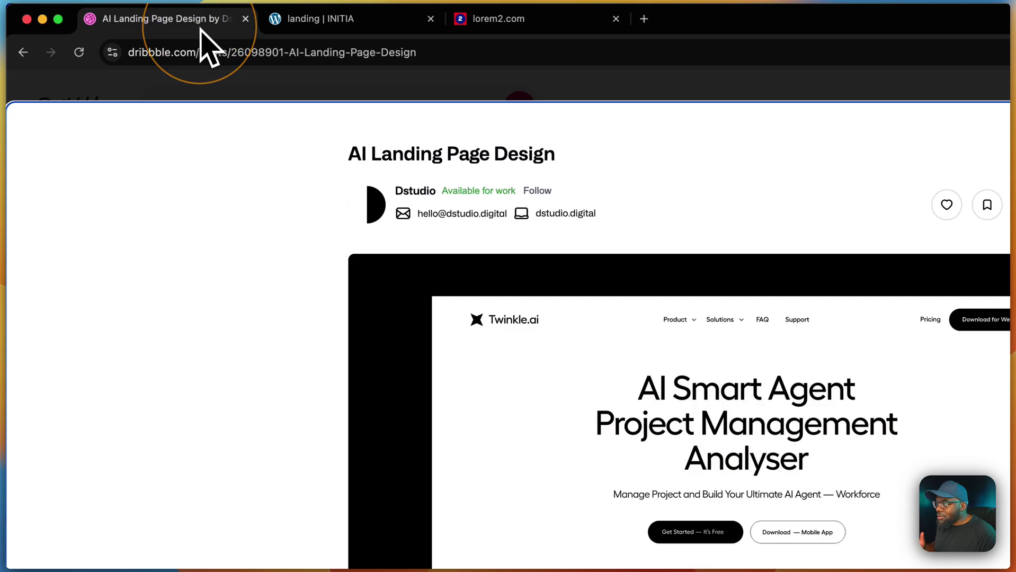
click(326, 29)
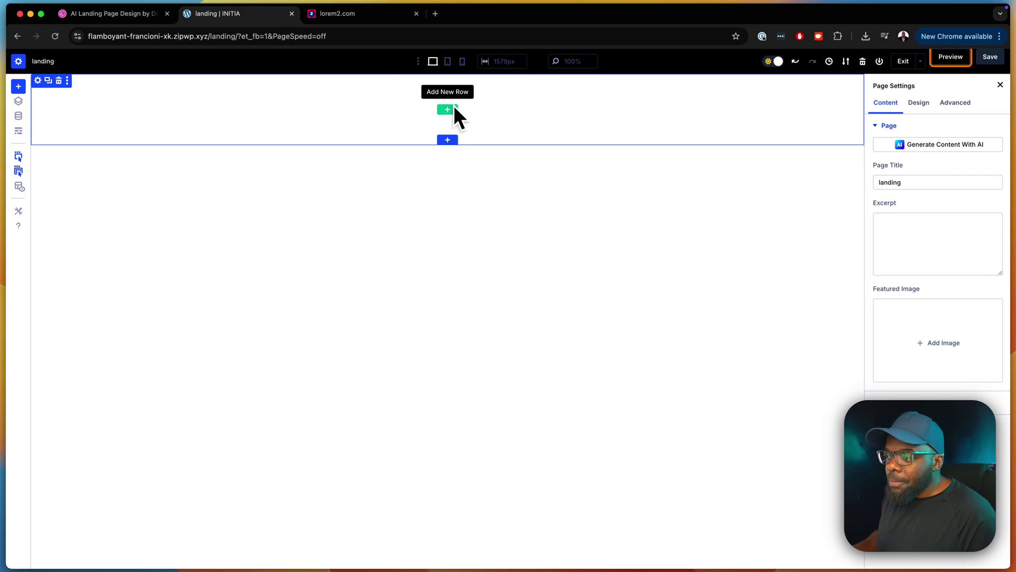
Load diviuniversity.com in a new browser tab
click(435, 14)
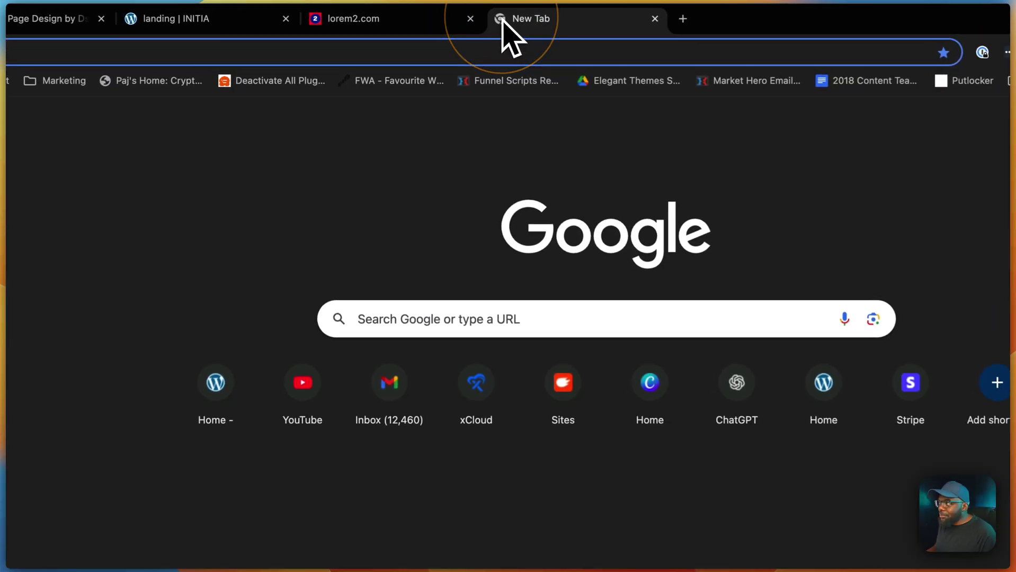
text(diviuniversity.com)
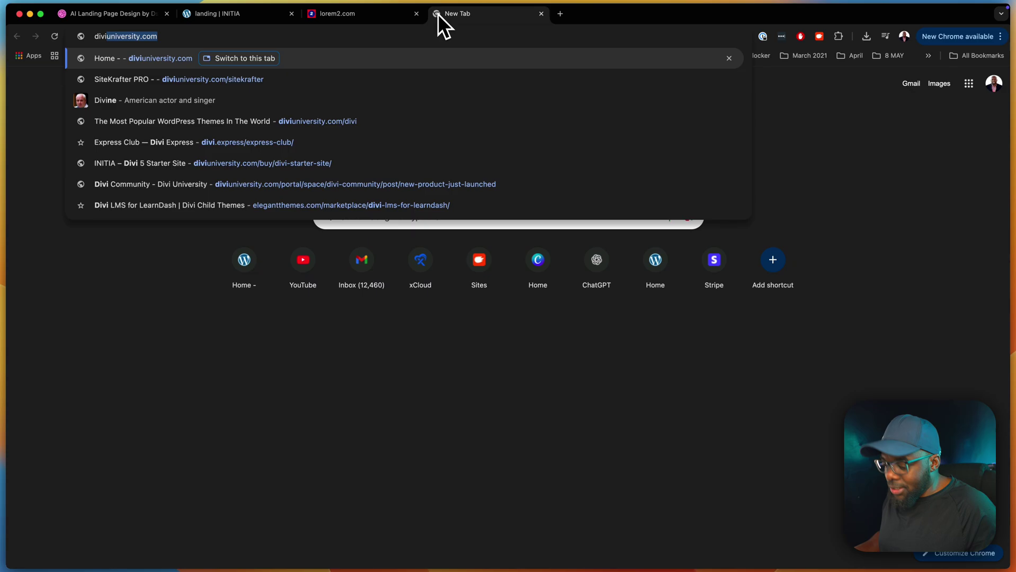
key(Return)
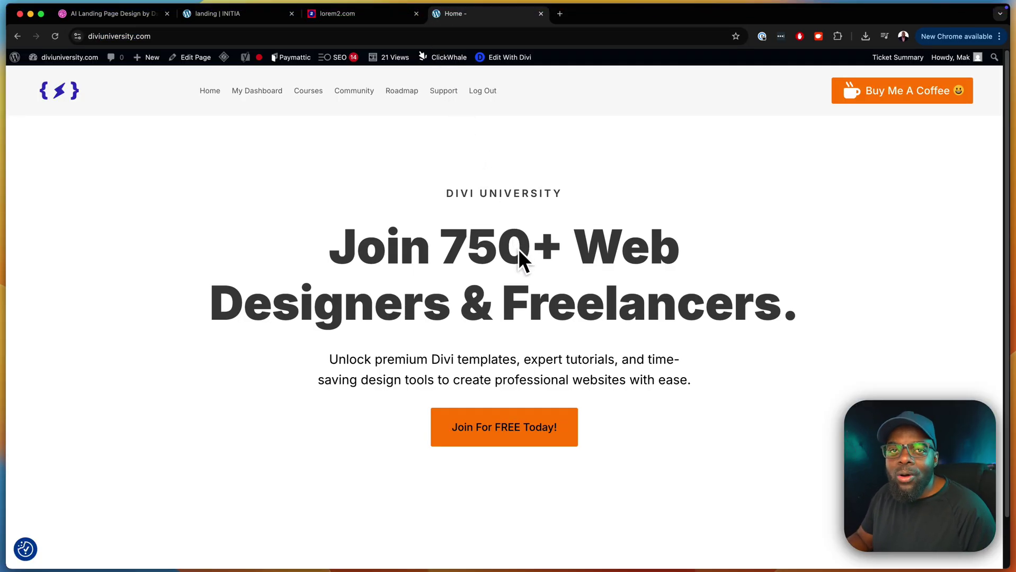
Browse the Divi University Community feed, then return to the Dribbble reference
click(368, 96)
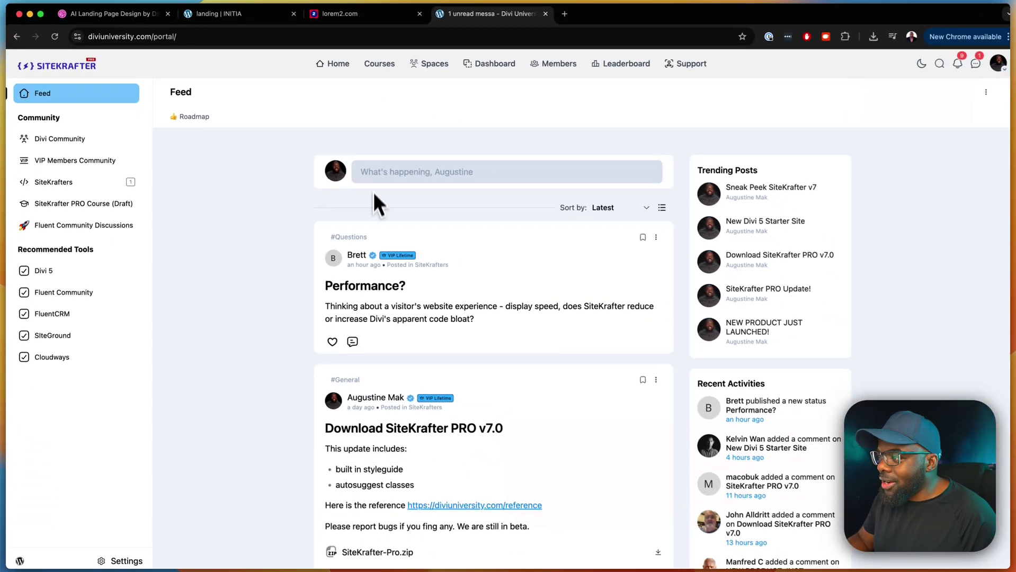
scroll(282, 327, down, 2)
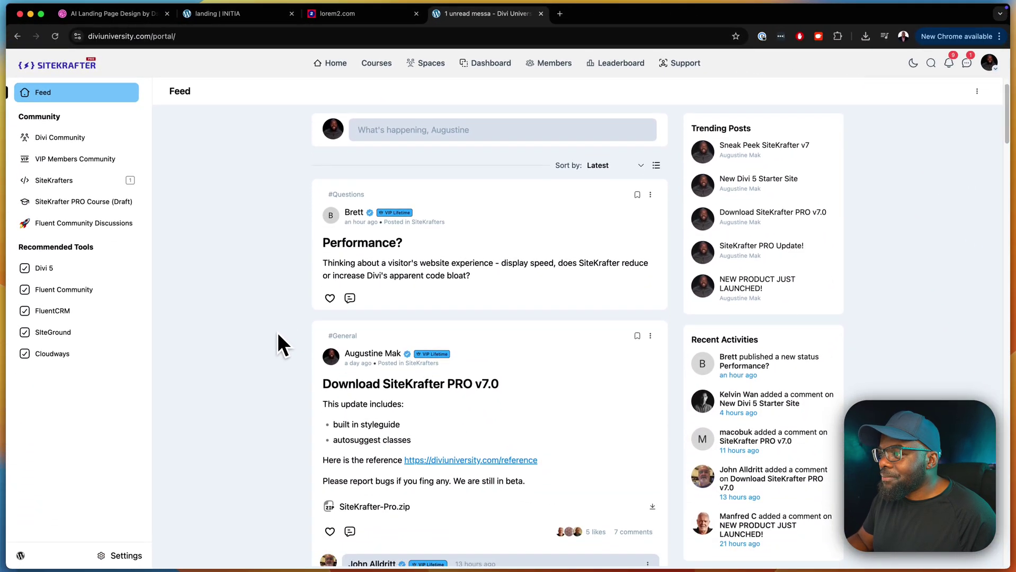
scroll(278, 335, down, 5)
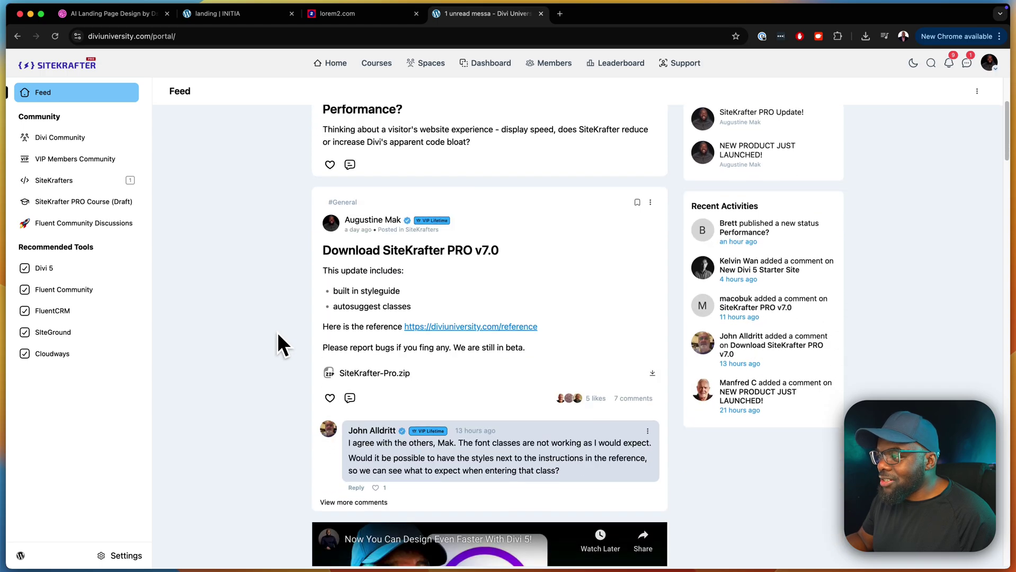
scroll(278, 335, down, 1)
scroll(278, 336, up, 7)
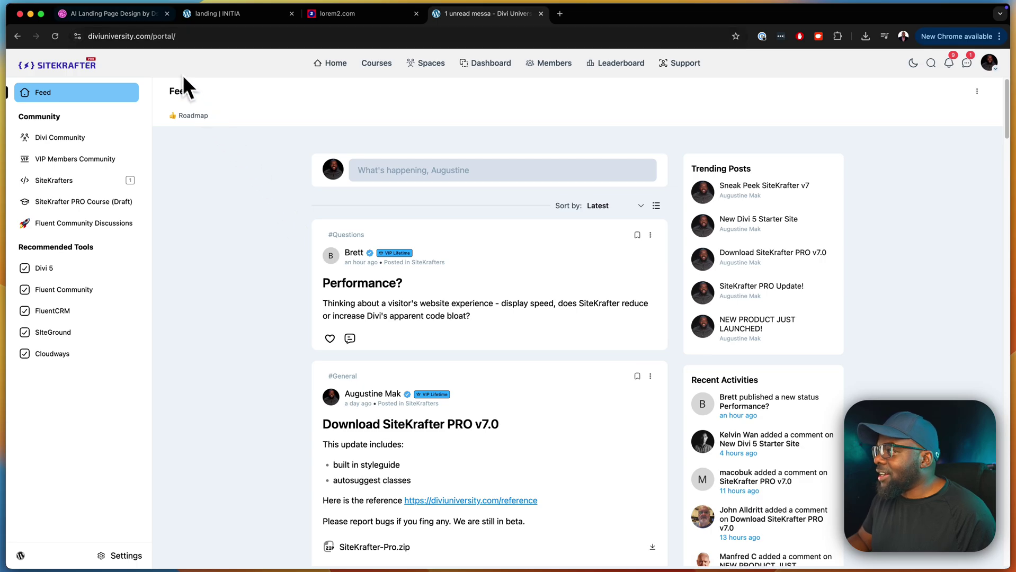
click(147, 21)
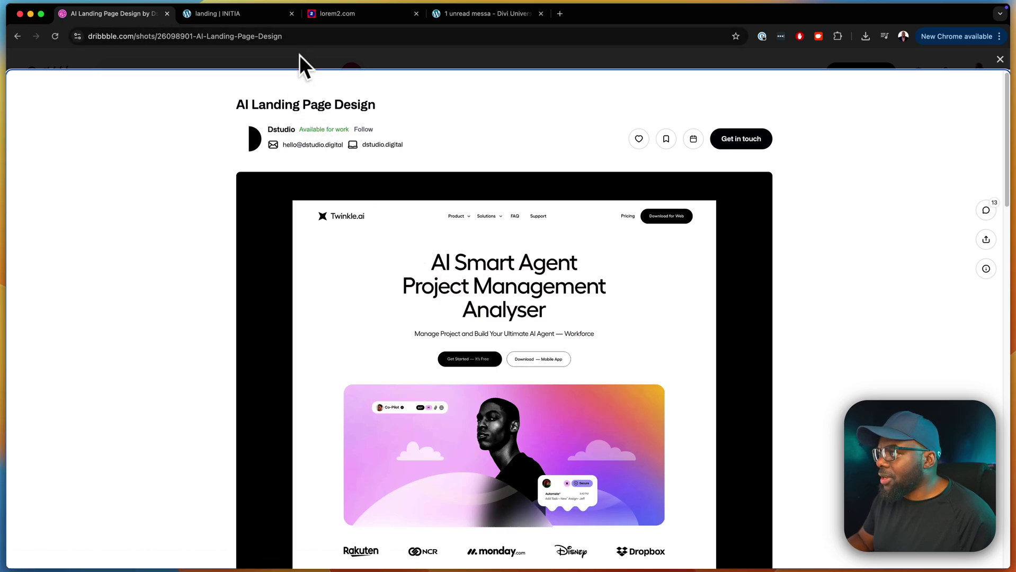
Copy 'Quisque volutpat mattis eros.' from lorem2.com and return to the landing builder tab
click(366, 14)
click(512, 223)
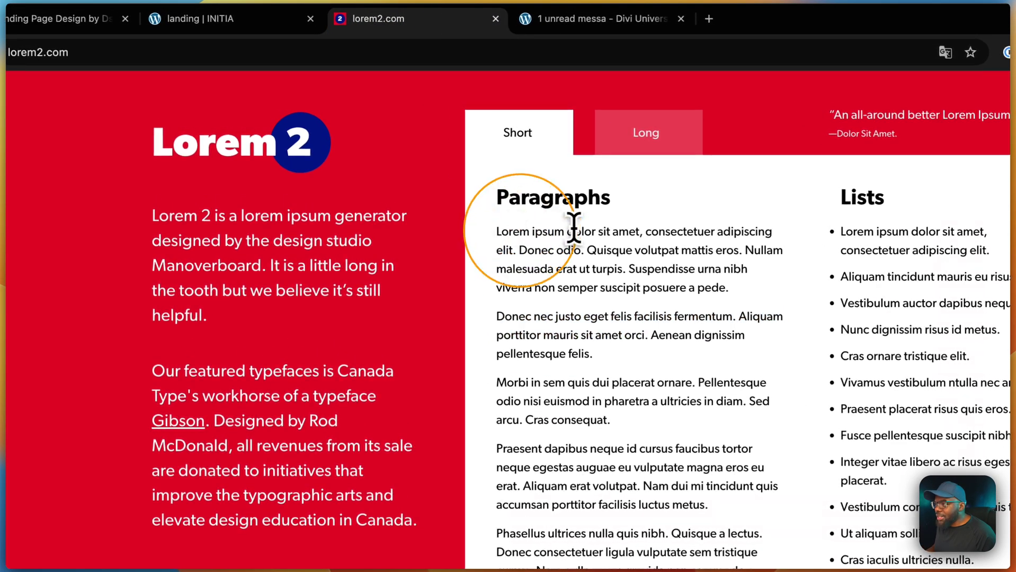
drag(588, 250, 743, 249)
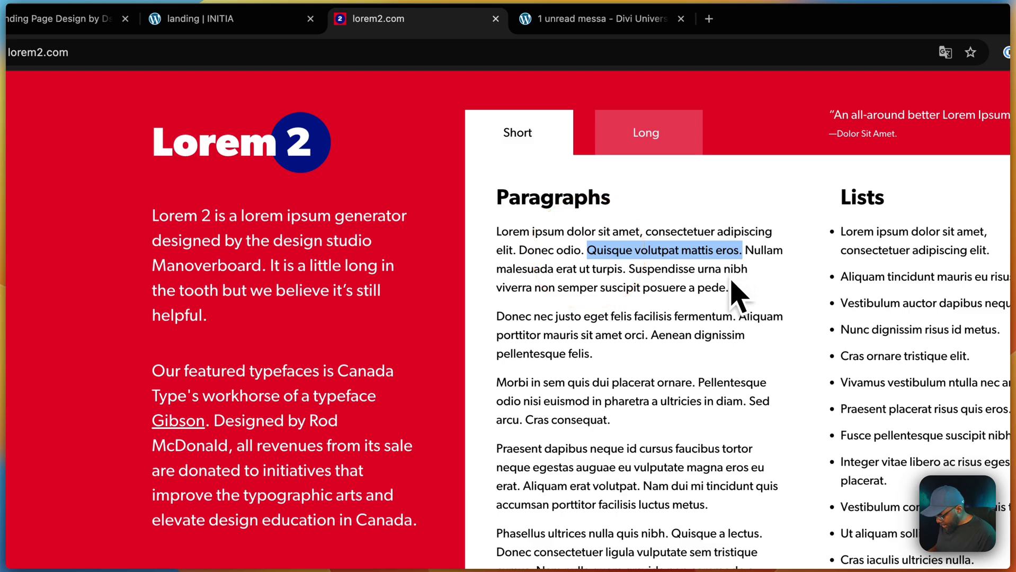
key(super+c)
click(267, 19)
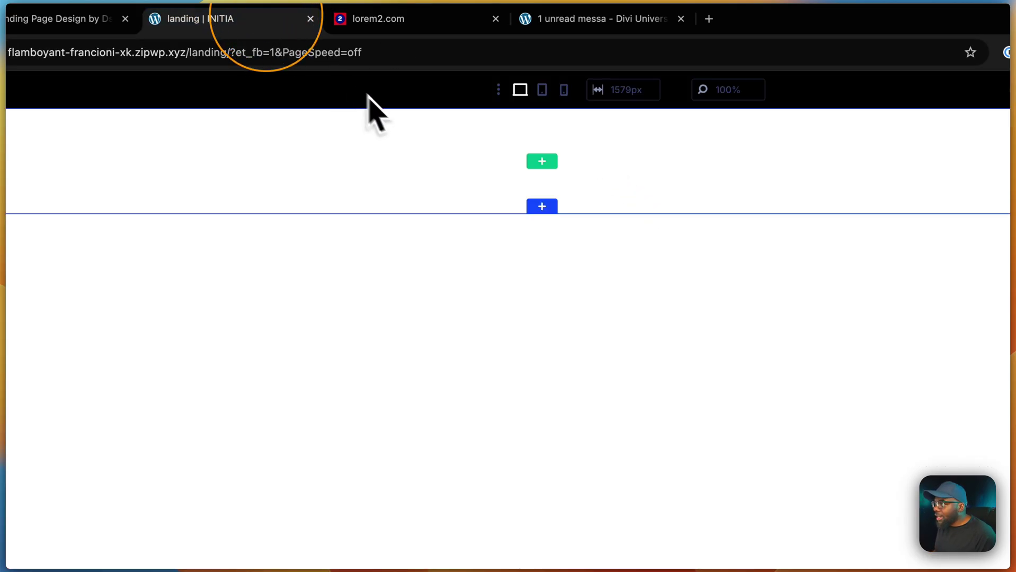
Add a one-column row with a Text module, then duplicate that module beneath it
click(538, 164)
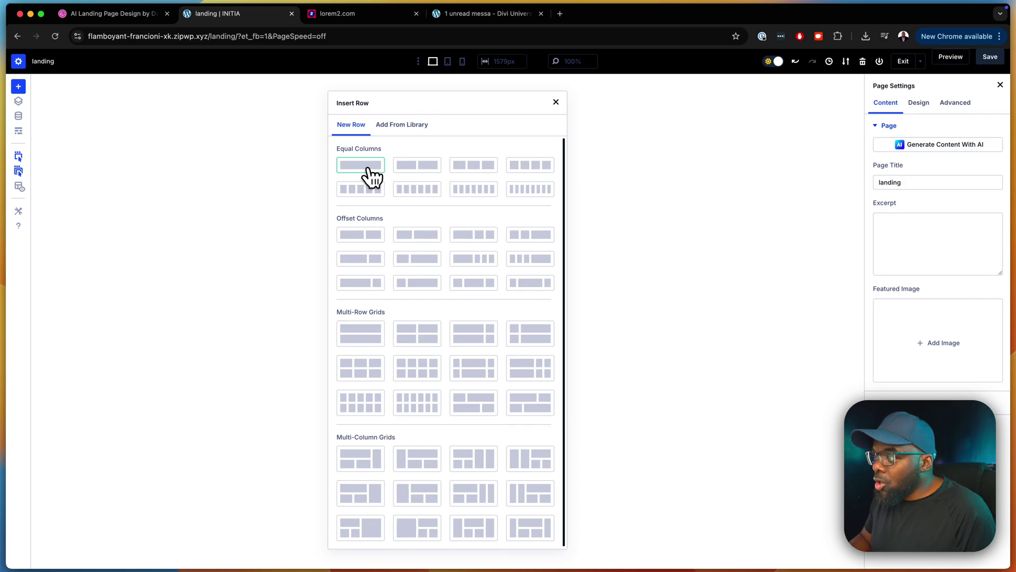
click(368, 170)
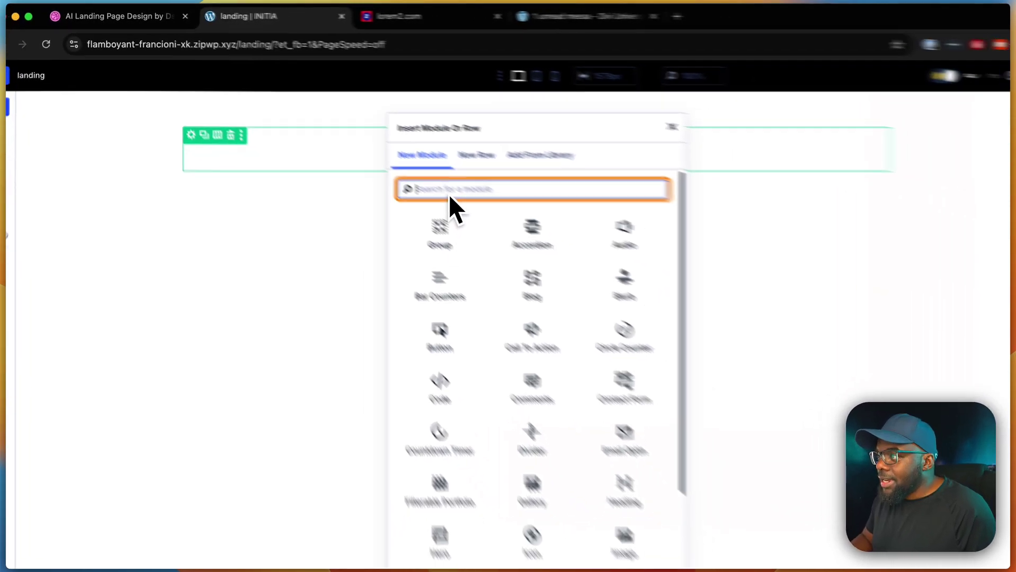
text(text)
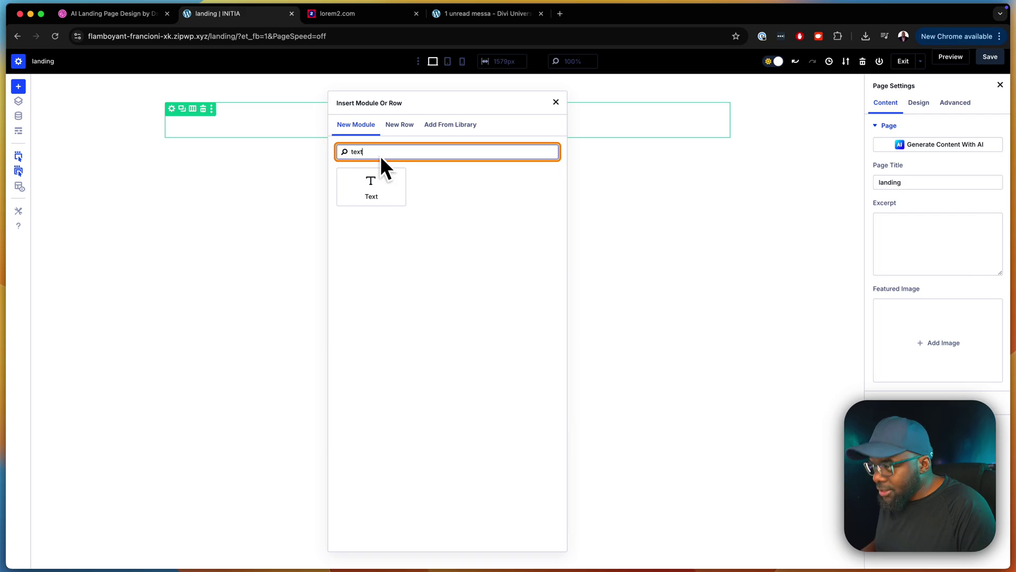
click(375, 181)
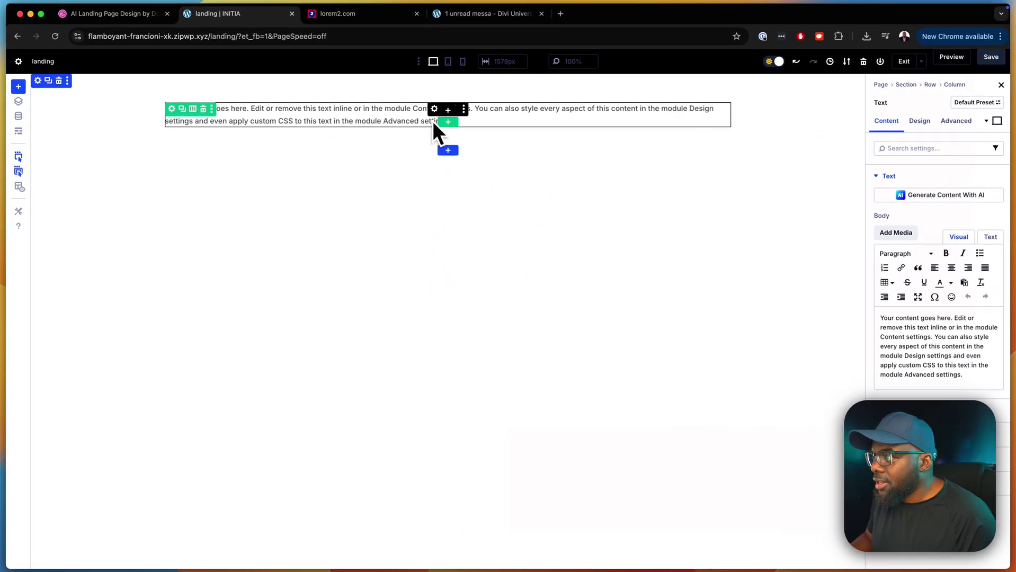
click(447, 107)
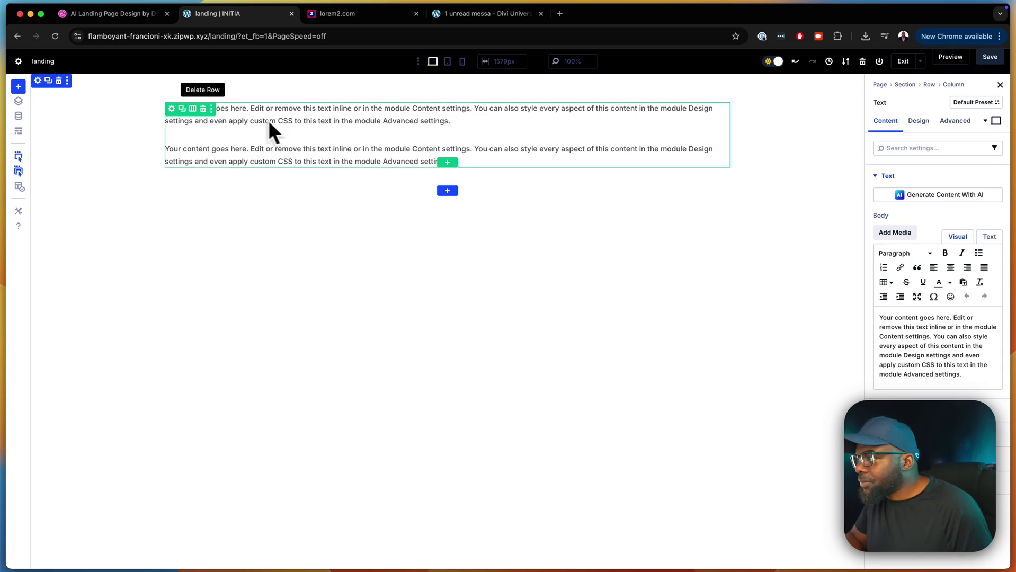
Set the row's Design > Layout style to Block and reduce gutter width from 3 to 2
click(171, 109)
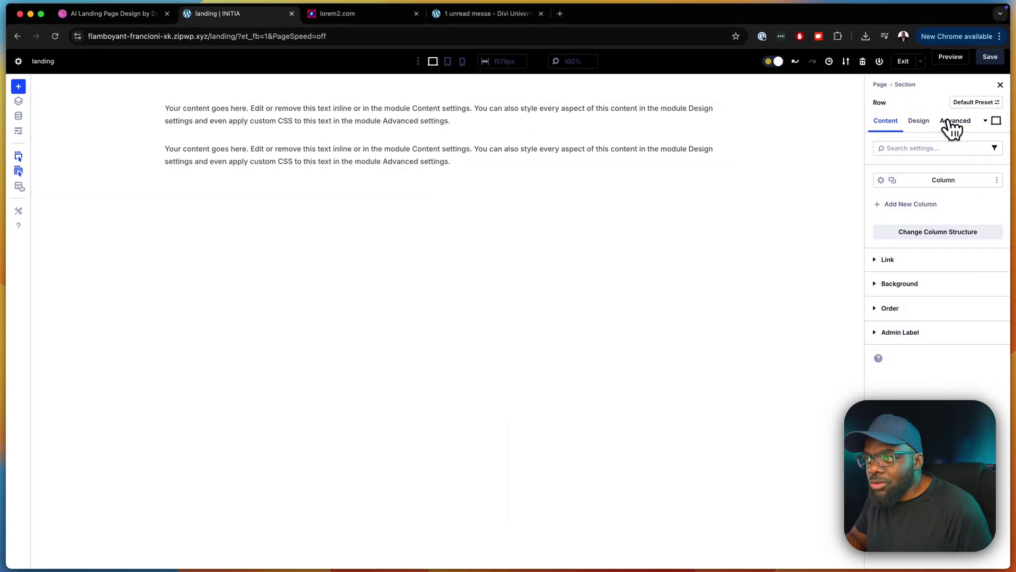
click(928, 121)
click(900, 175)
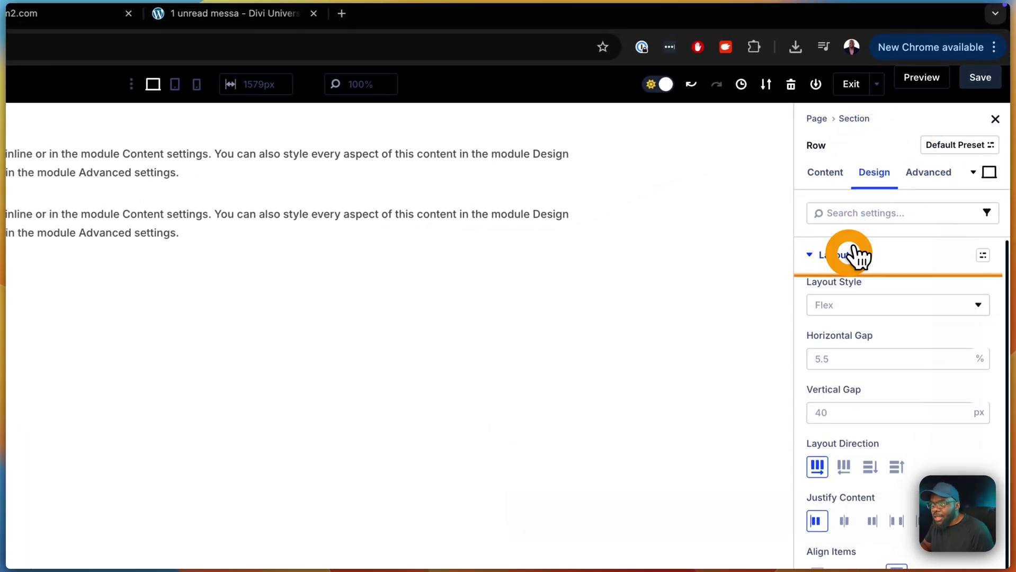
click(855, 311)
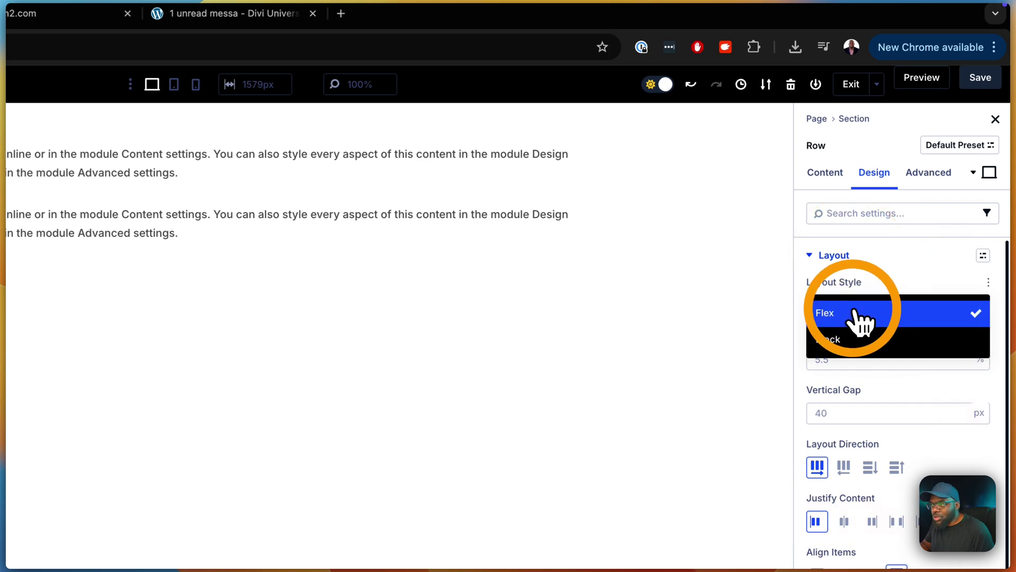
click(838, 345)
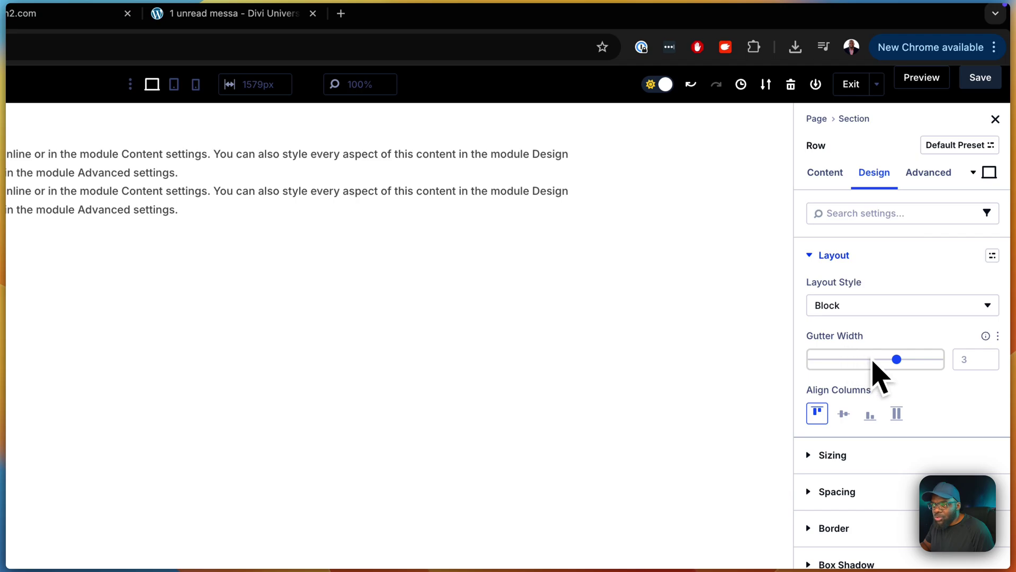
drag(893, 359, 868, 360)
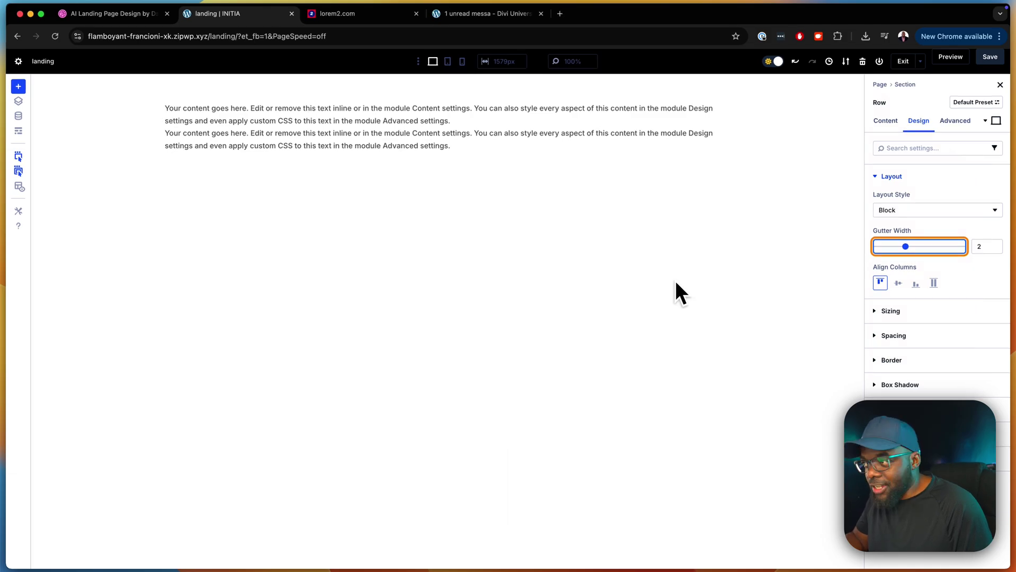
Paste 'Quisque volutpat mattis eros.' over the first Text module's placeholder body
click(434, 108)
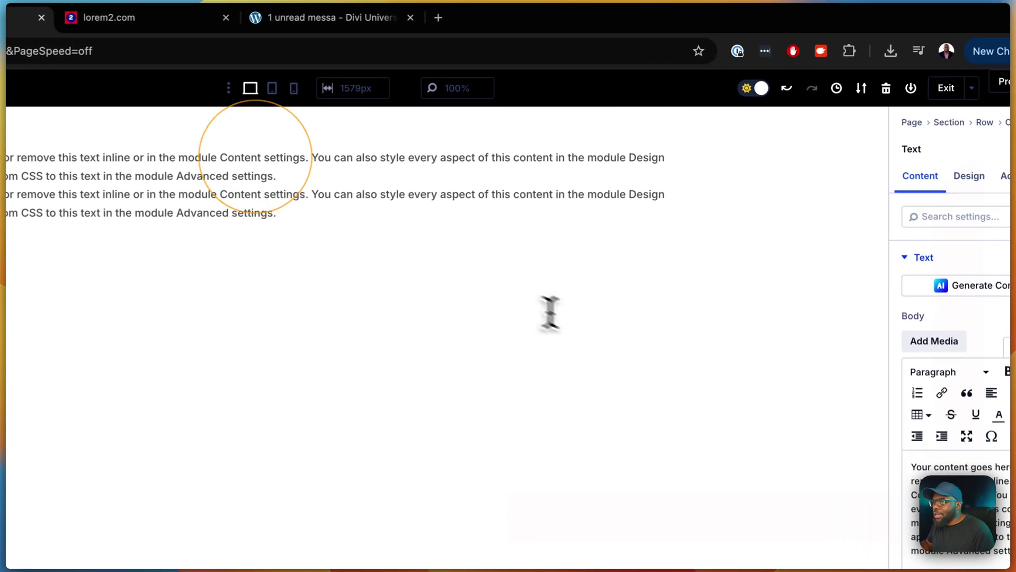
drag(1009, 532, 896, 444)
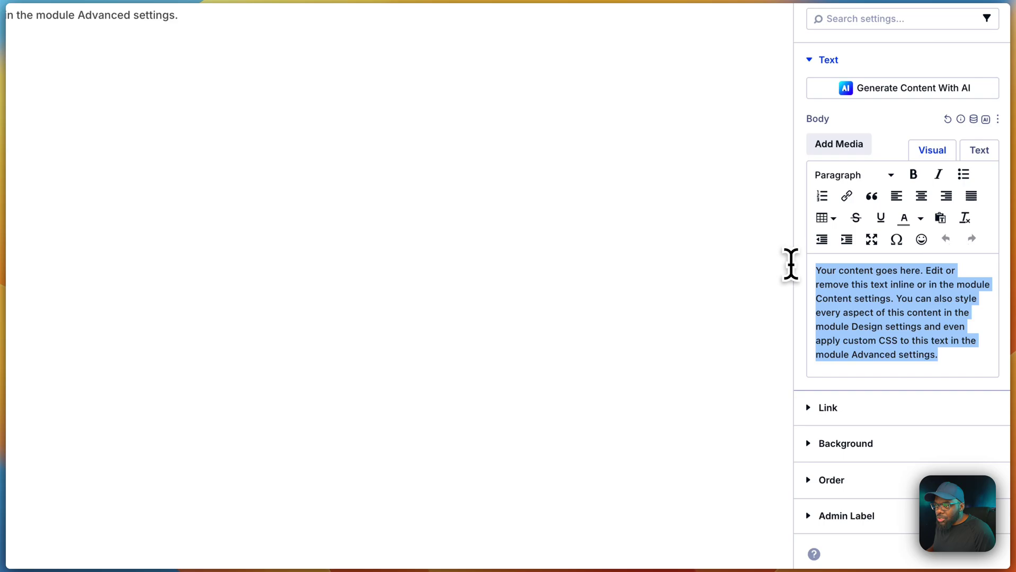
key(super+v)
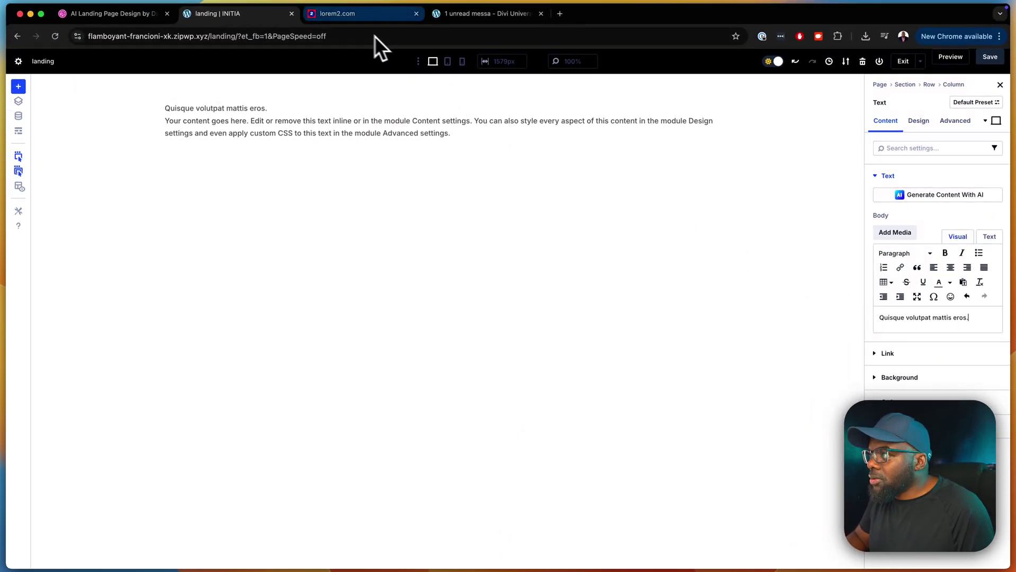
Copy 'Donec nec justo eget felis facilisis fermentum.' and paste it into the second module
click(139, 14)
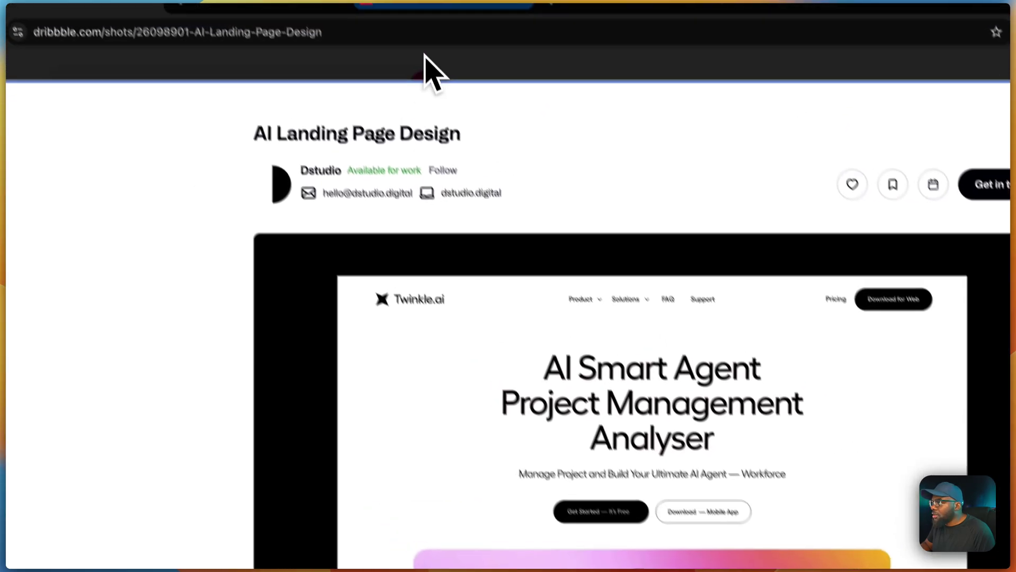
click(431, 21)
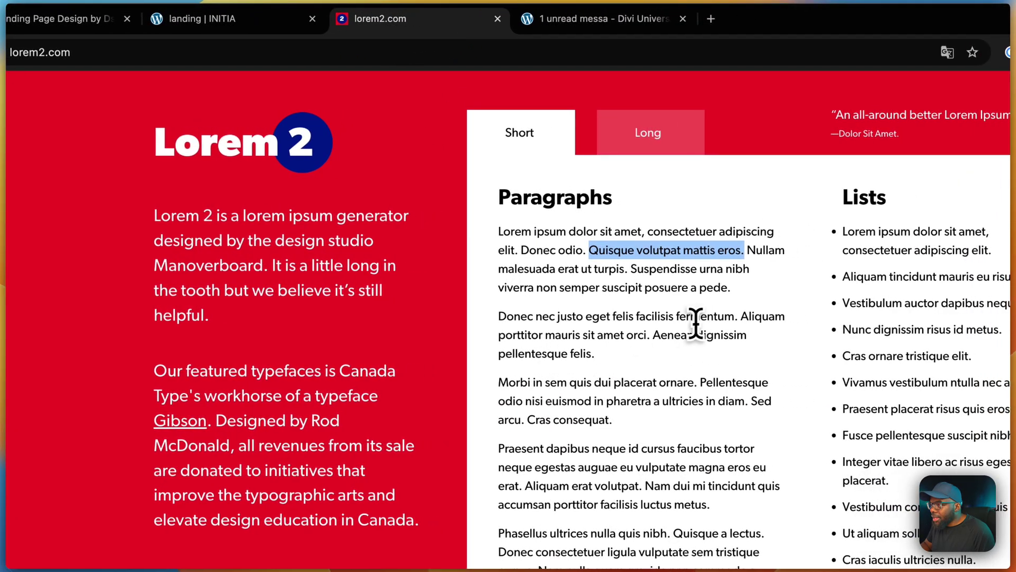
drag(779, 316, 493, 316)
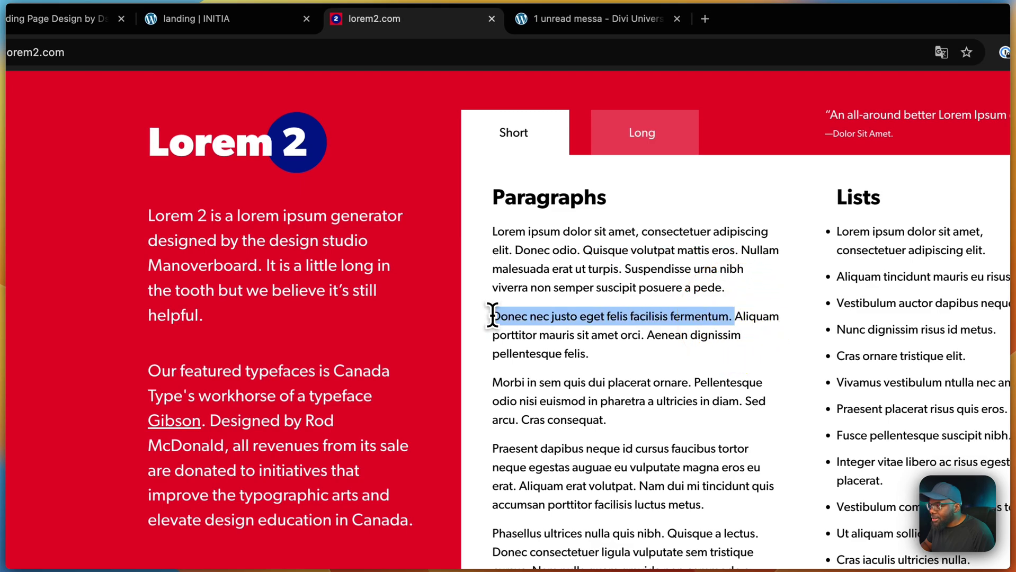
key(super+c)
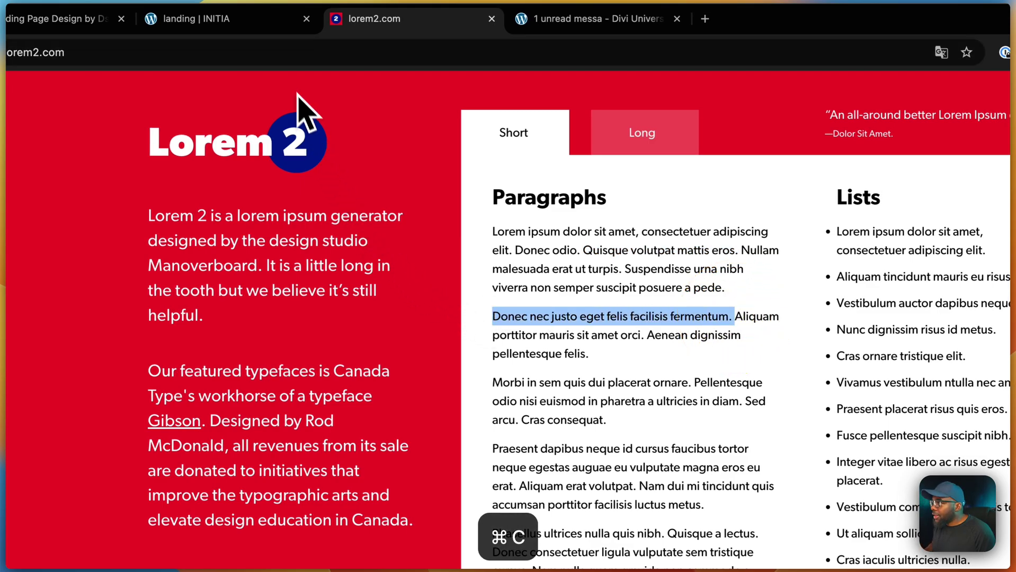
click(267, 19)
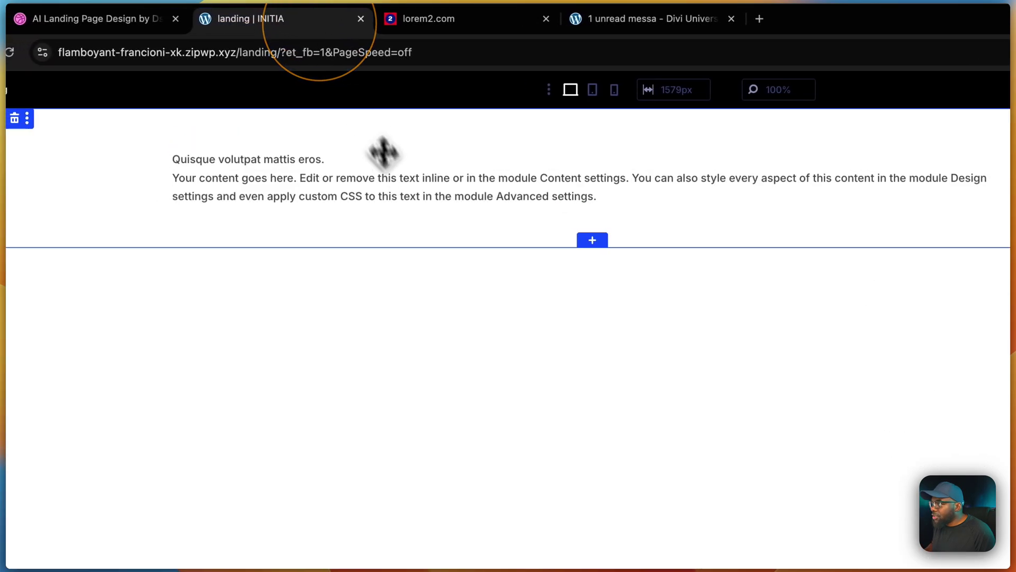
click(424, 191)
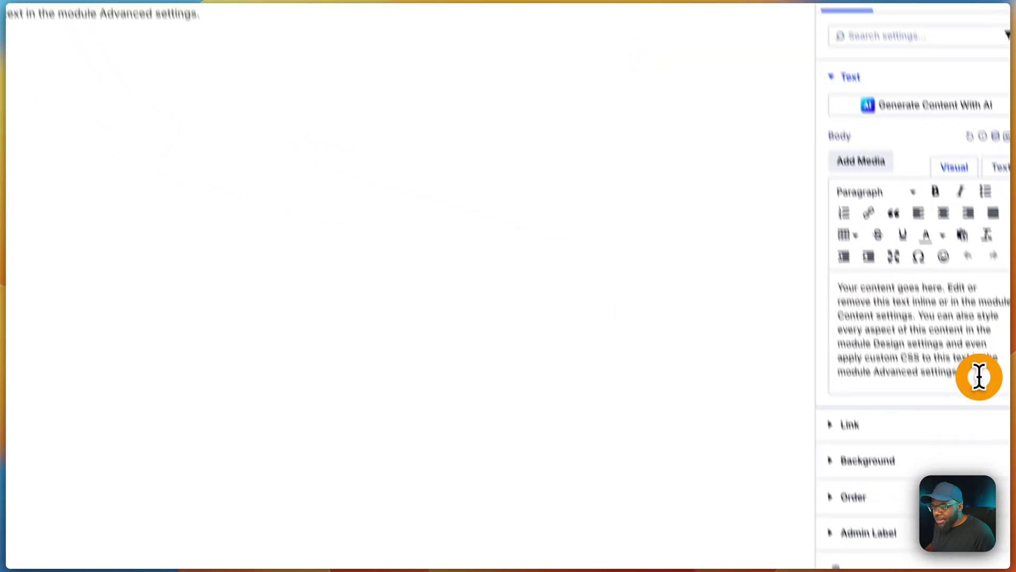
triple_click(979, 377)
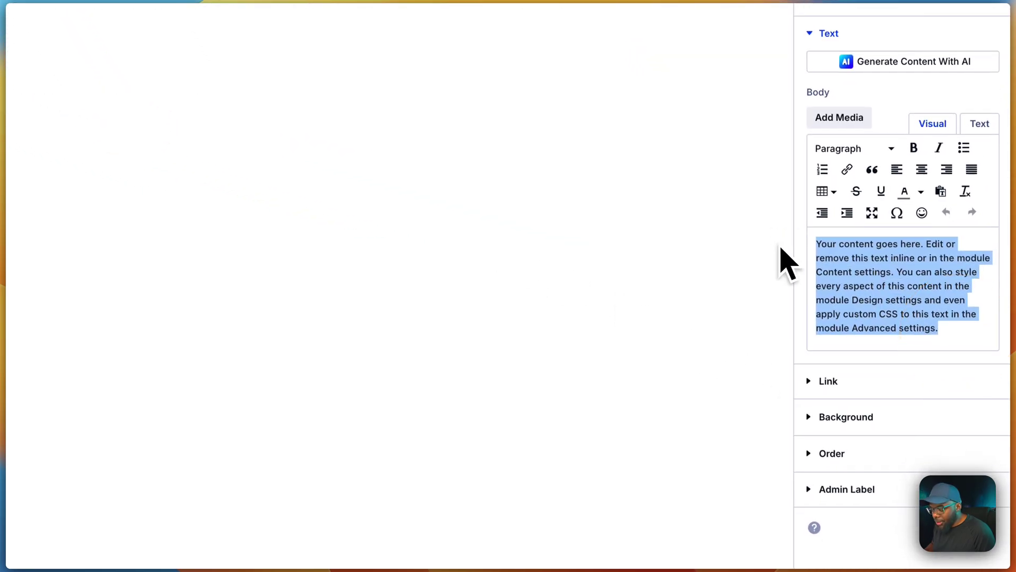
key(super+v)
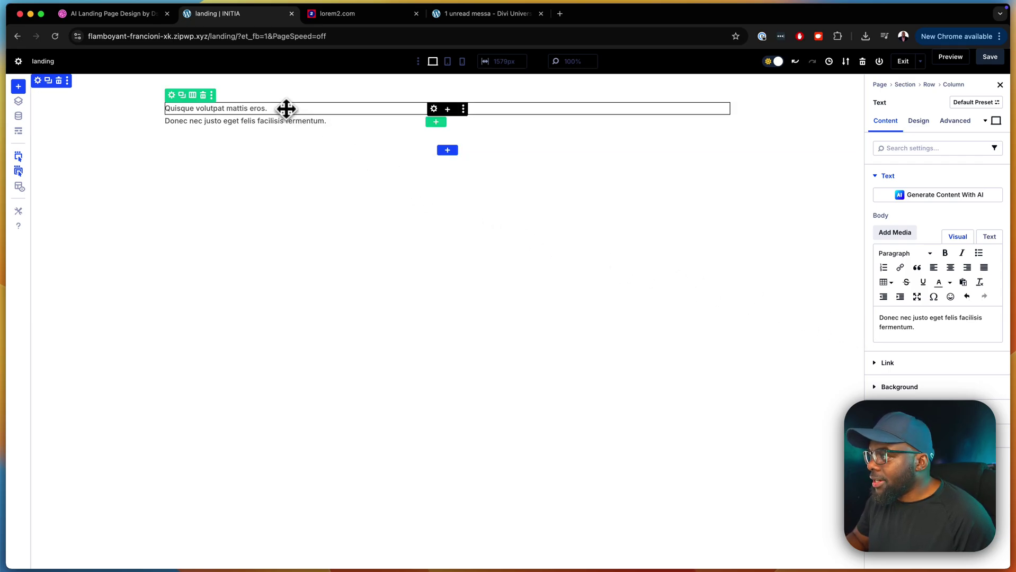
Enter 'sk-heading-6xl text-center' in the first Text module's Advanced CSS Class field
click(284, 109)
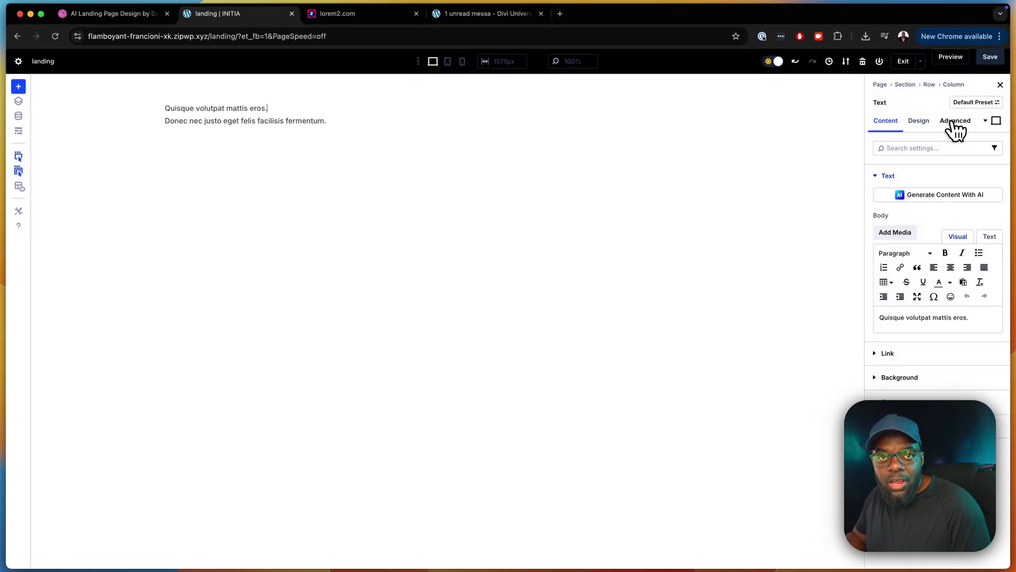
click(953, 121)
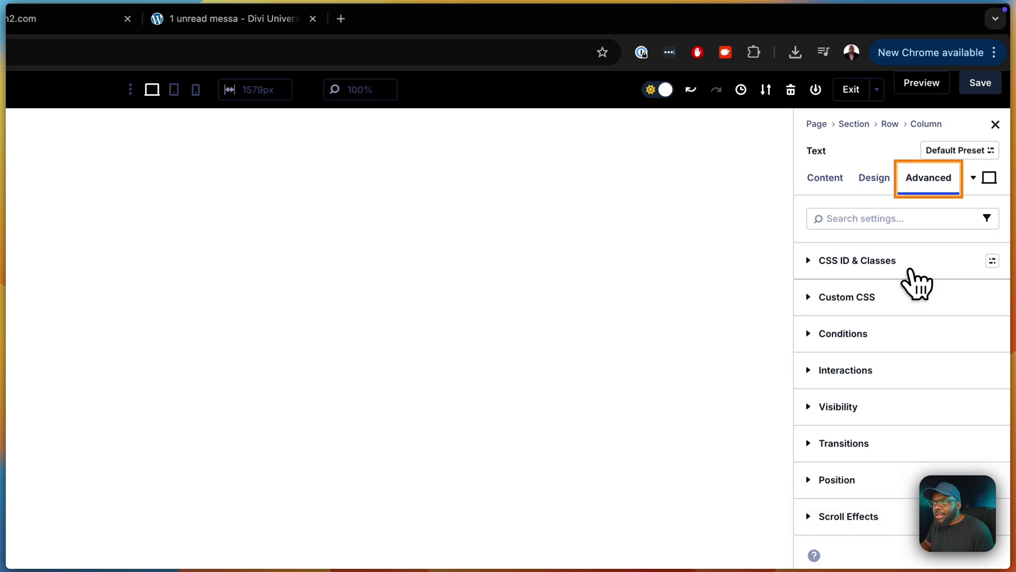
click(911, 272)
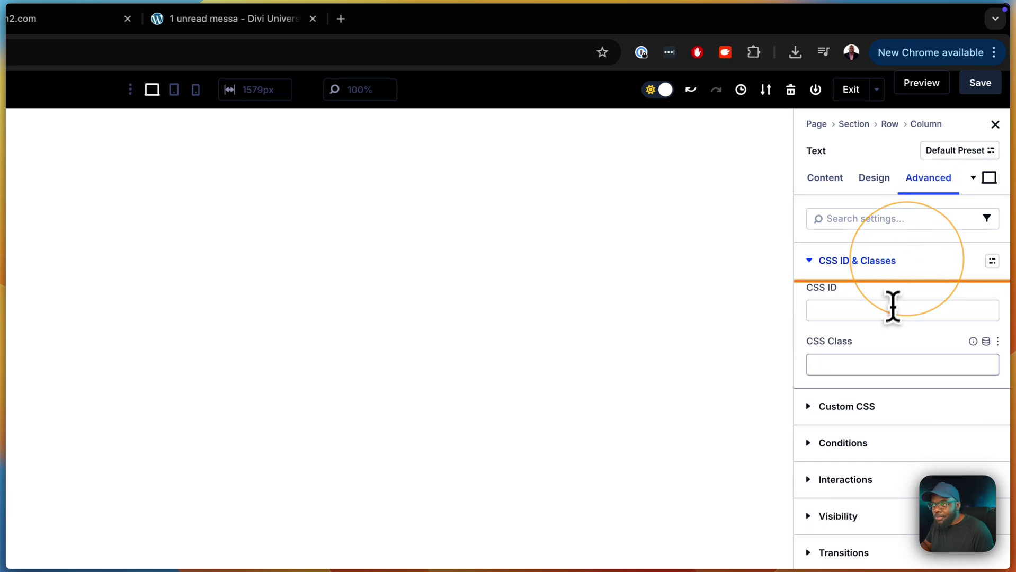
click(874, 365)
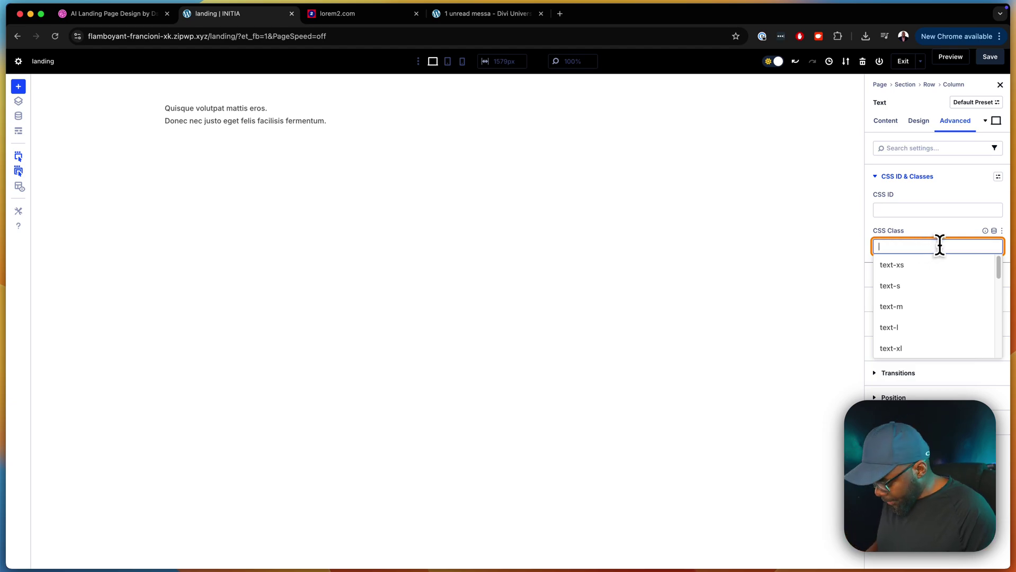
text(sk)
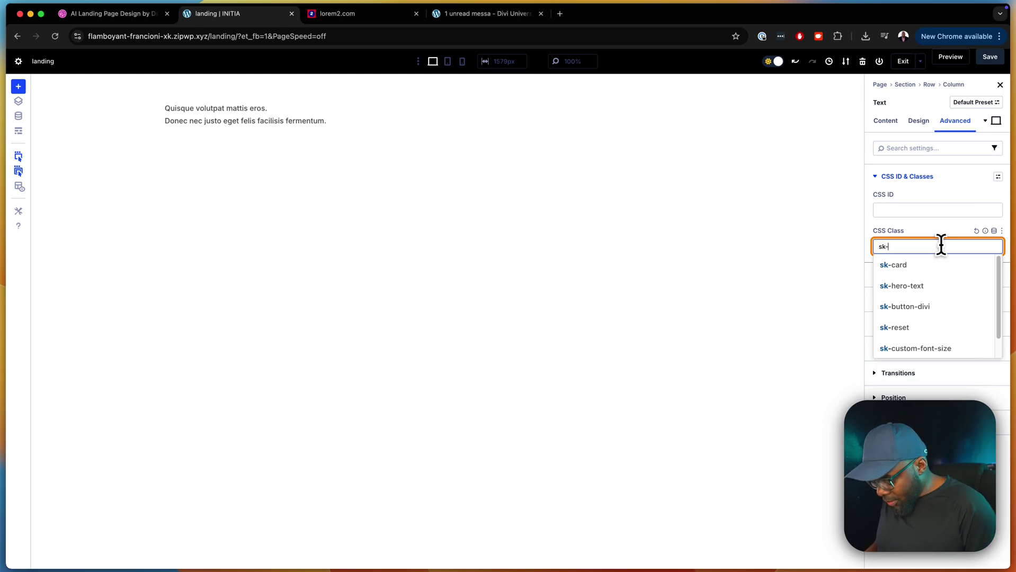
text(-heading-)
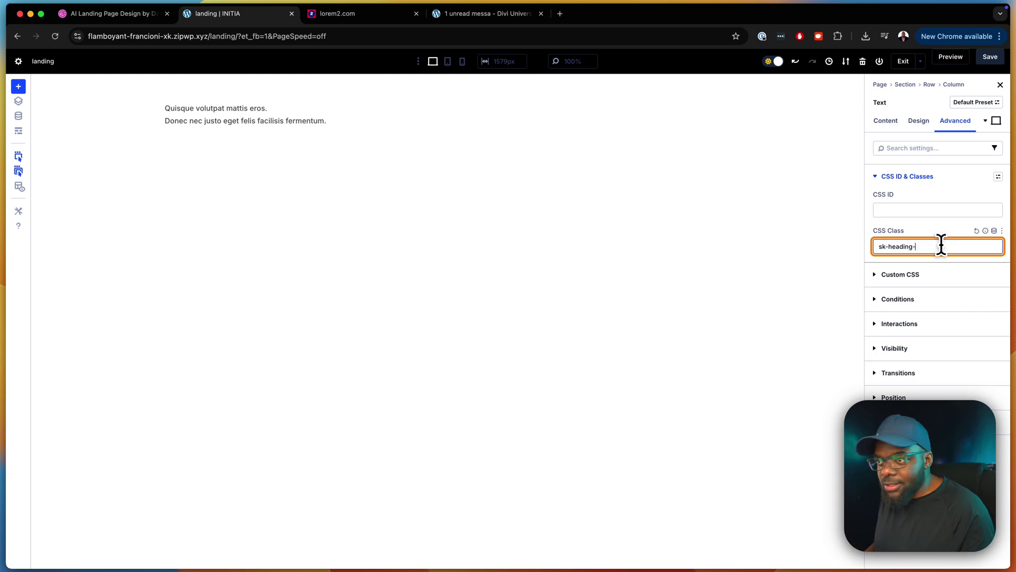
text(l)
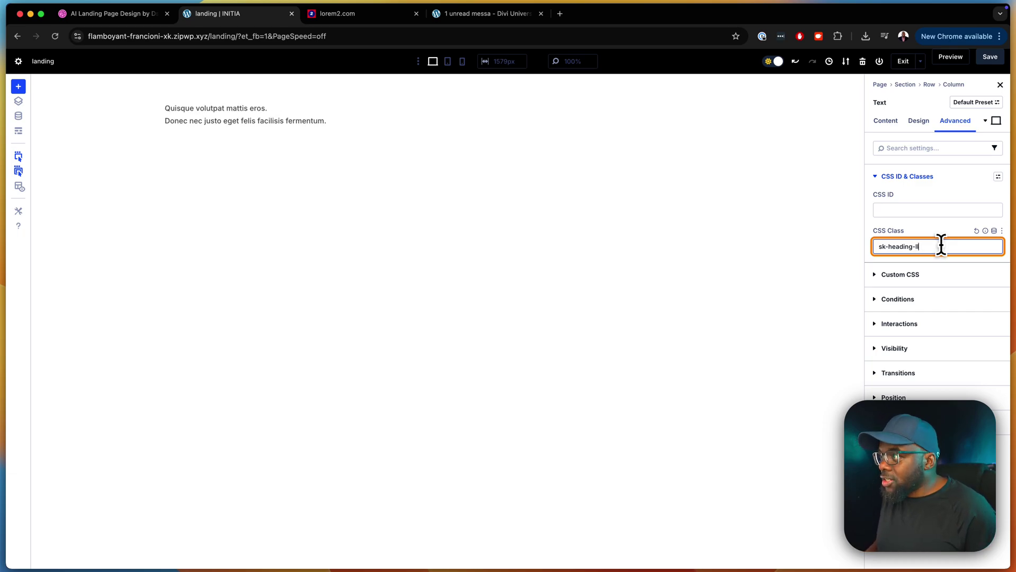
key(BackSpace)
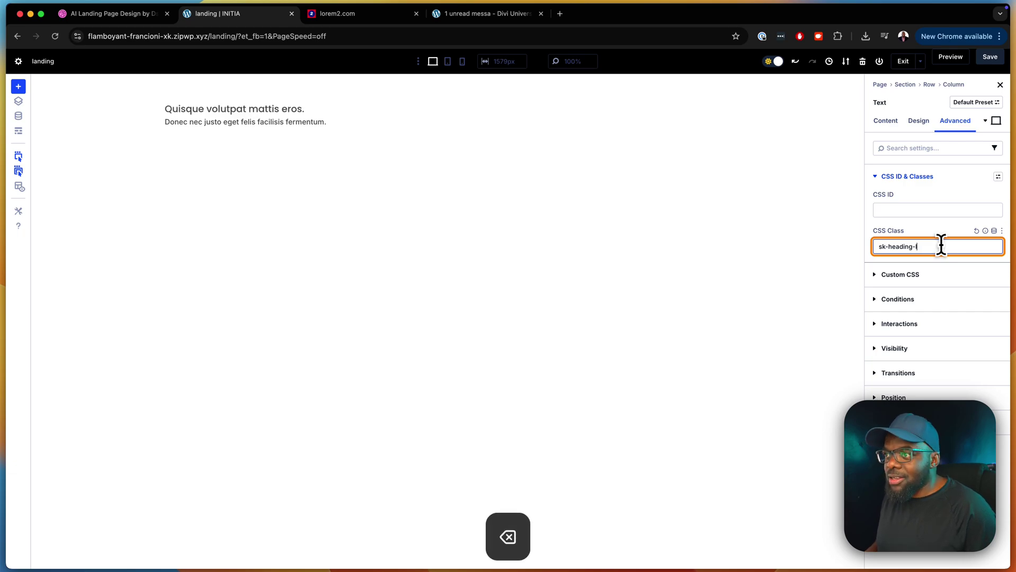
key(Left)
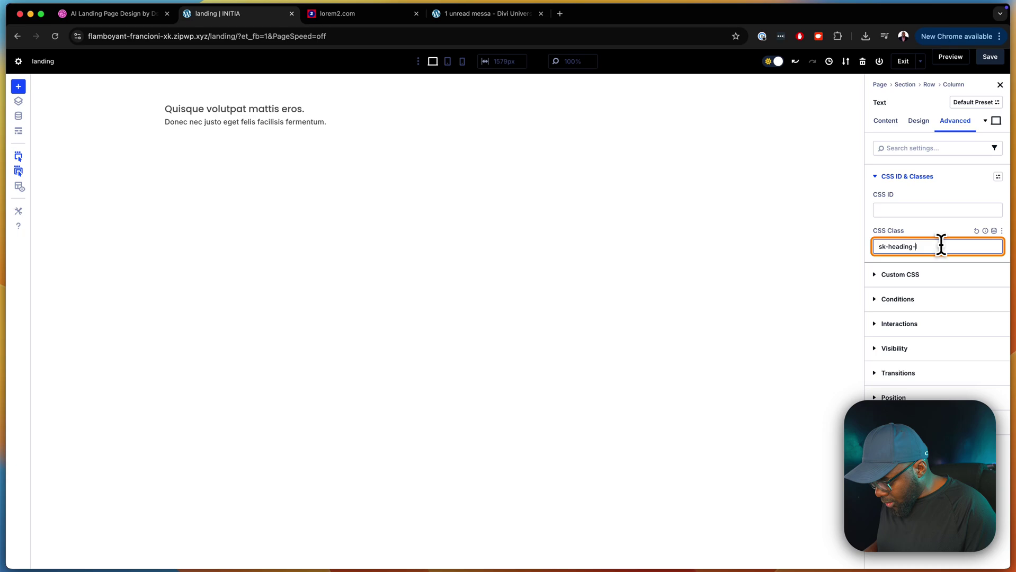
text(6xl)
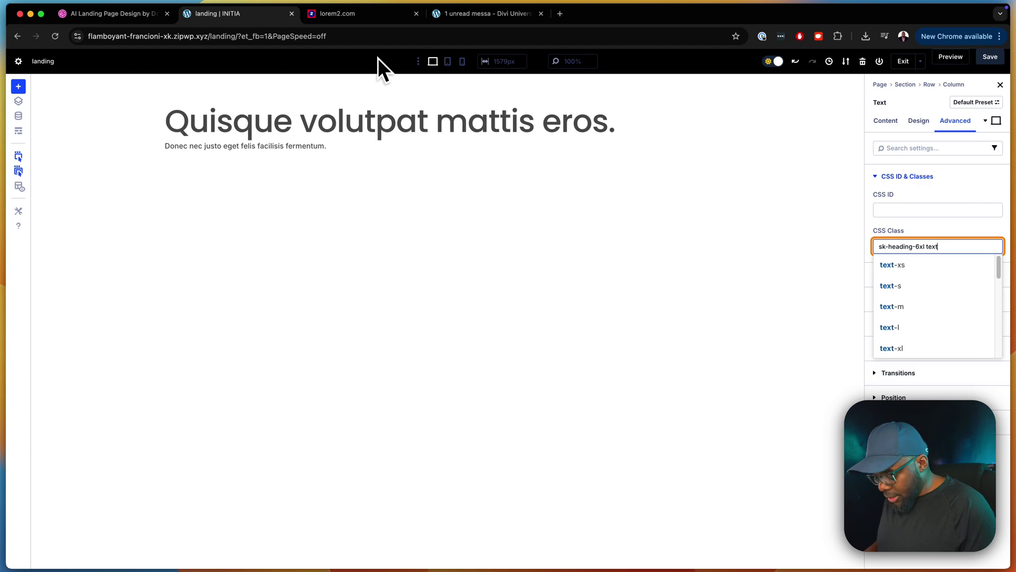
text(text-ce)
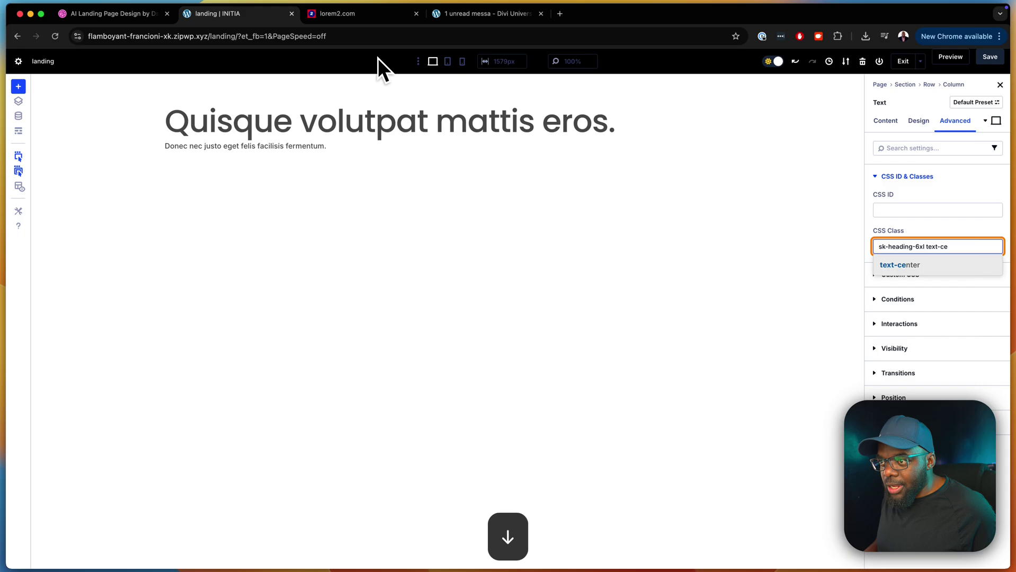
key(Return)
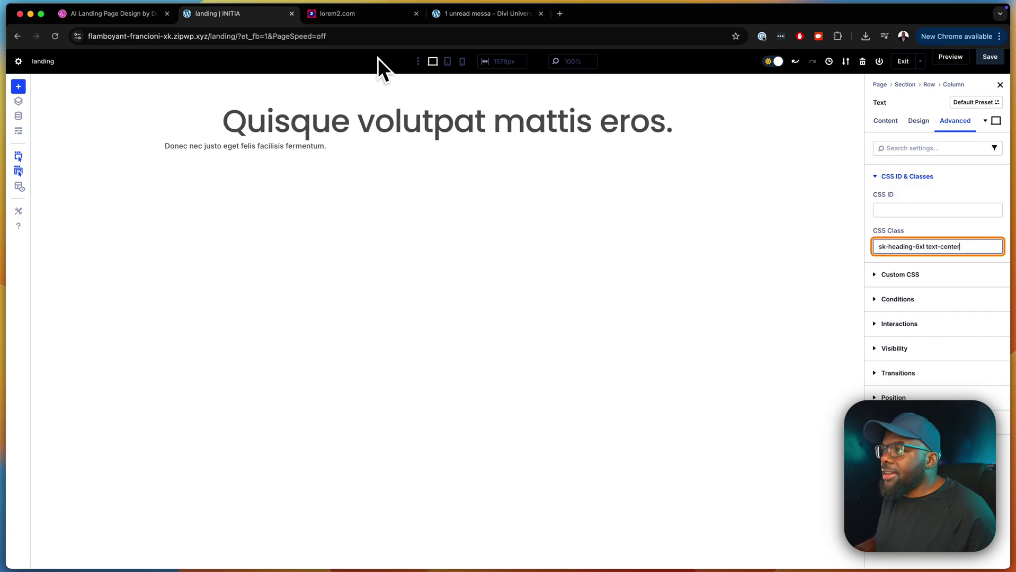
Add a font-600 weight class to the heading, then change it to font-400
click(142, 27)
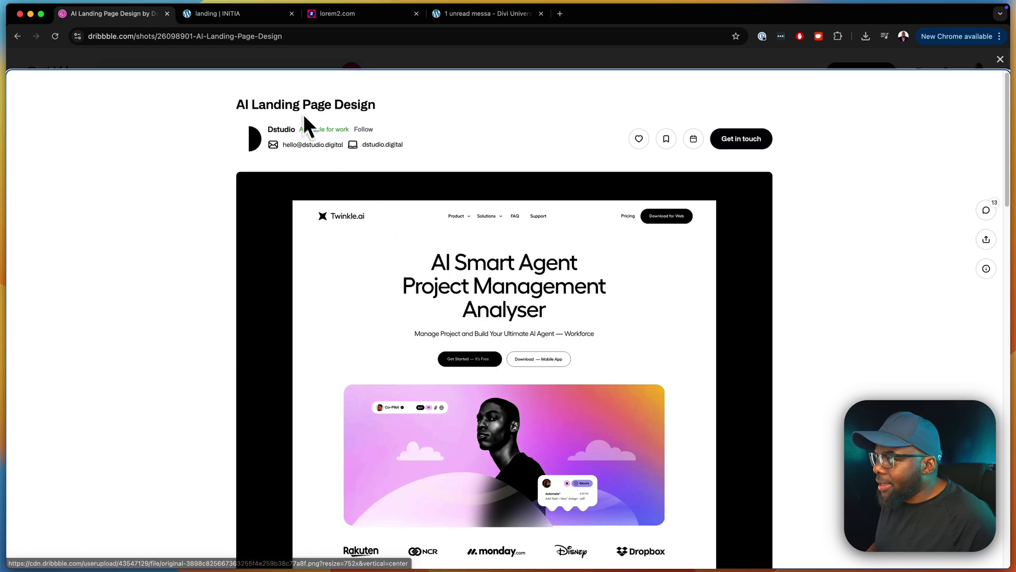
click(248, 15)
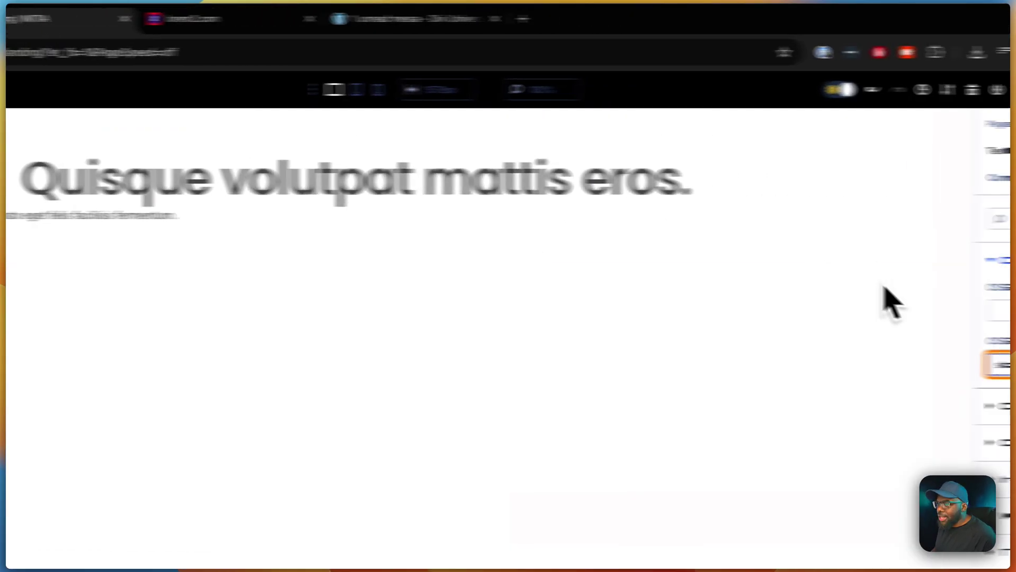
click(961, 365)
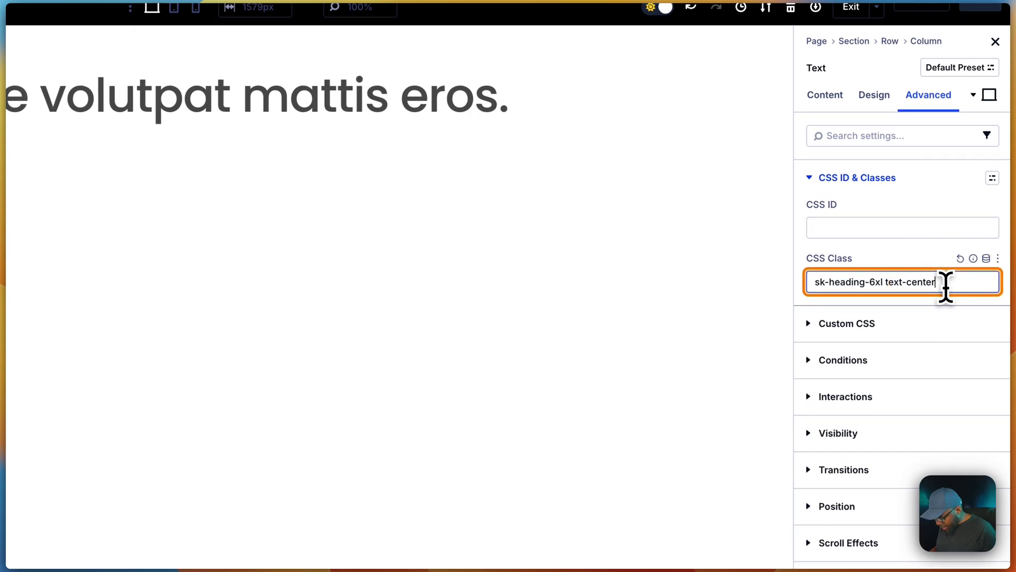
text(font)
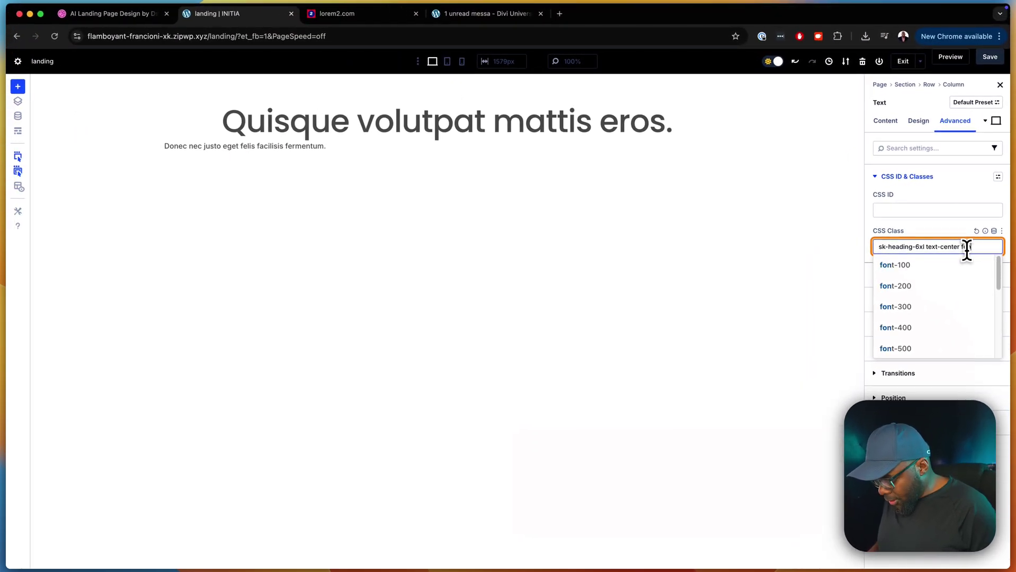
scroll(966, 331, down, 2)
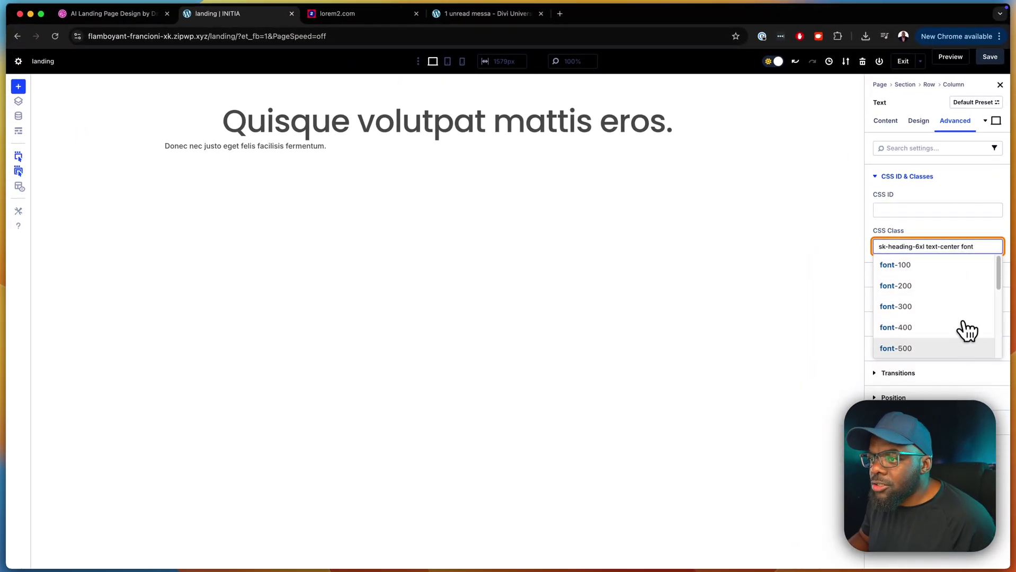
click(953, 341)
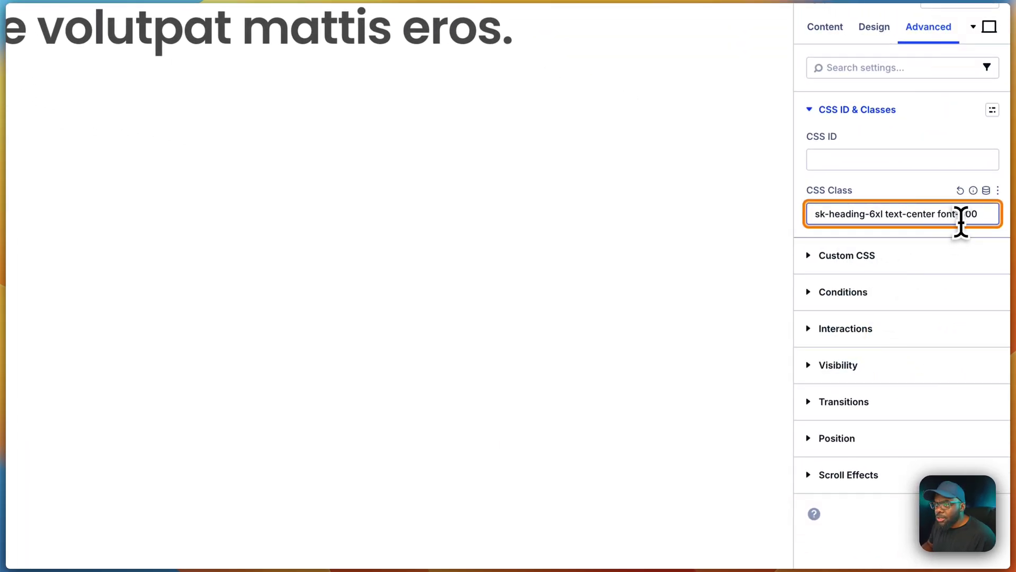
click(964, 214)
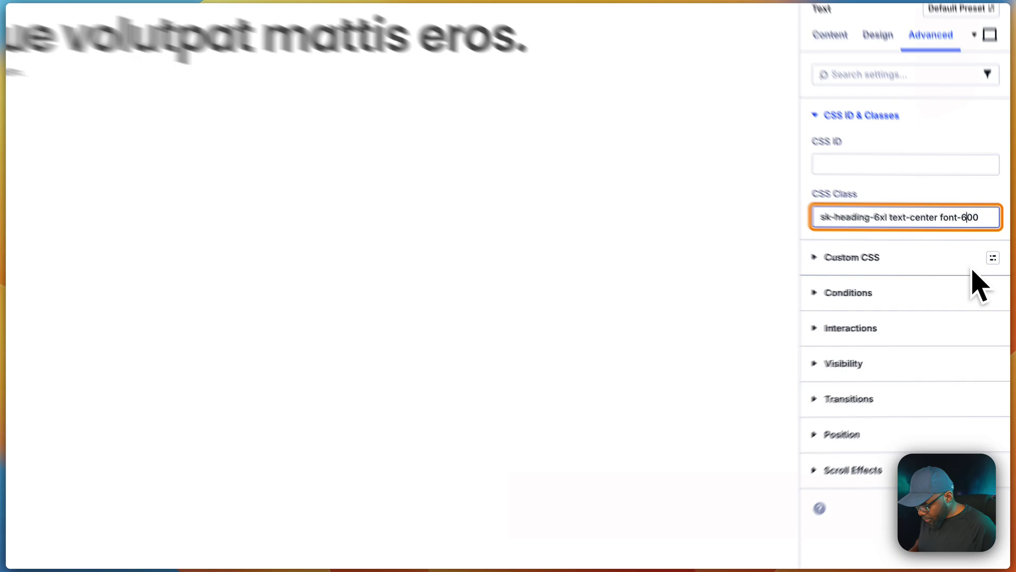
key(BackSpace)
key(BackSpace)
key(BackSpace)
text(400)
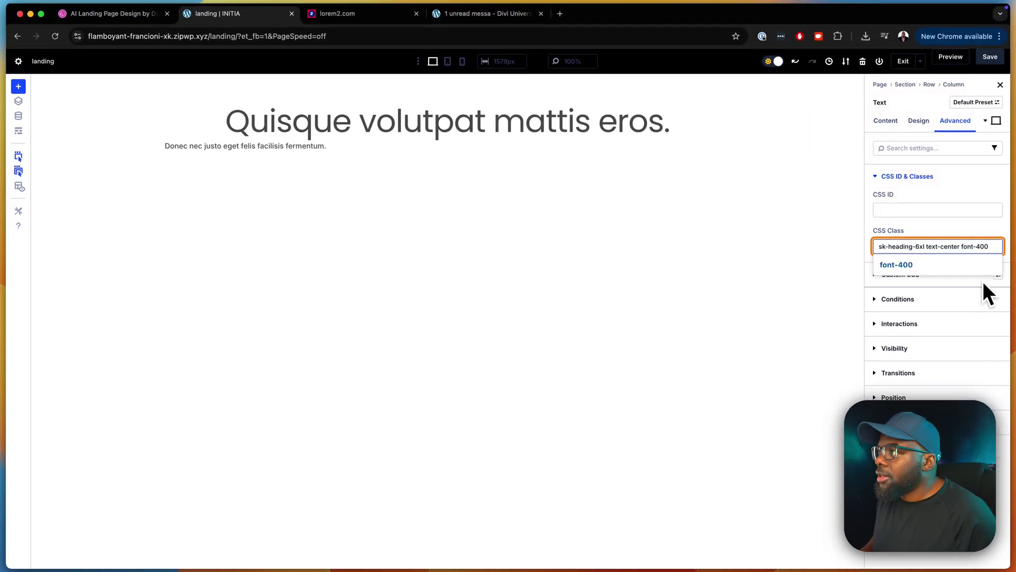
Append the text-gray-700 colour class to the heading's class list
click(144, 21)
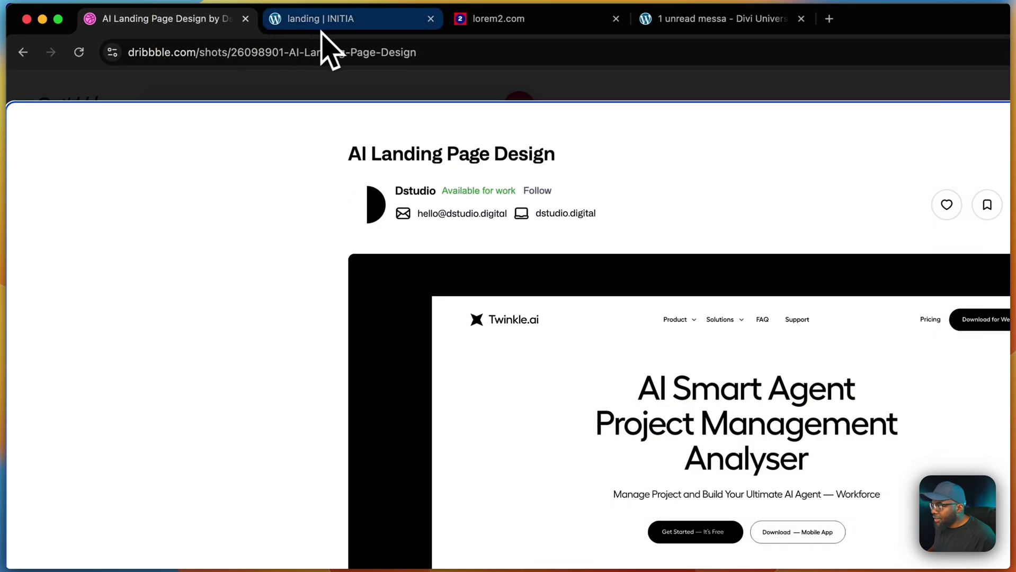
click(330, 26)
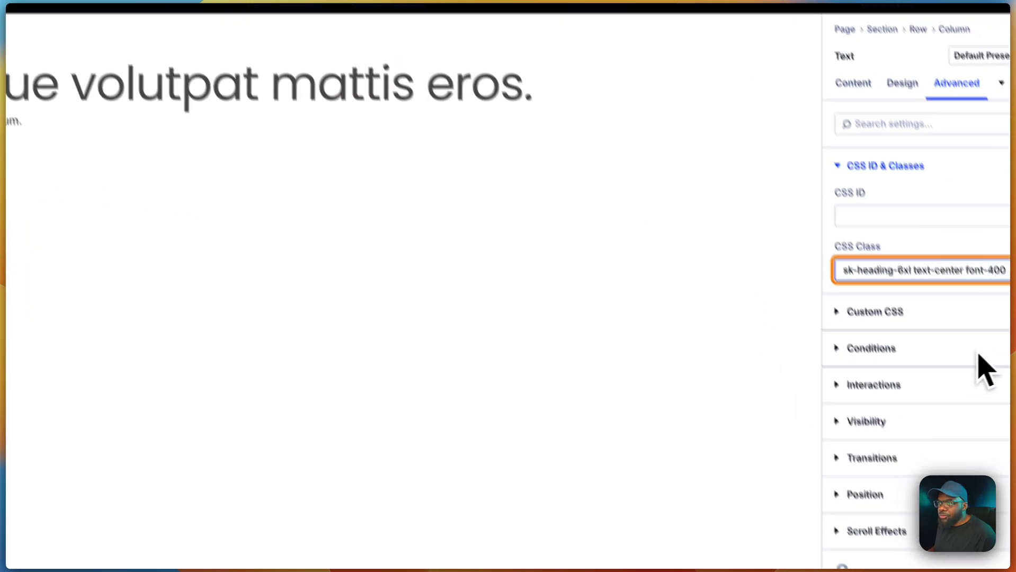
click(989, 249)
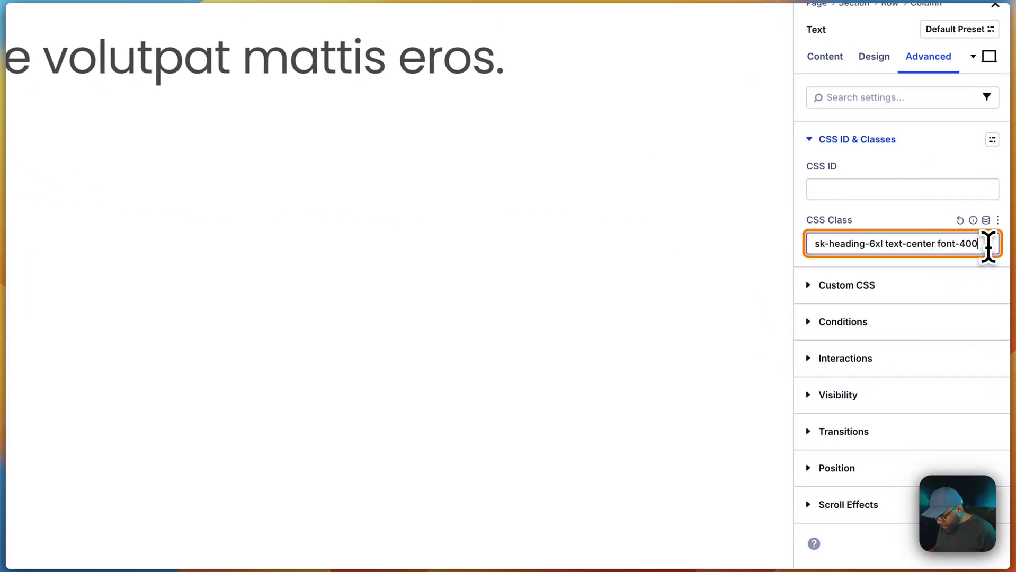
text(font)
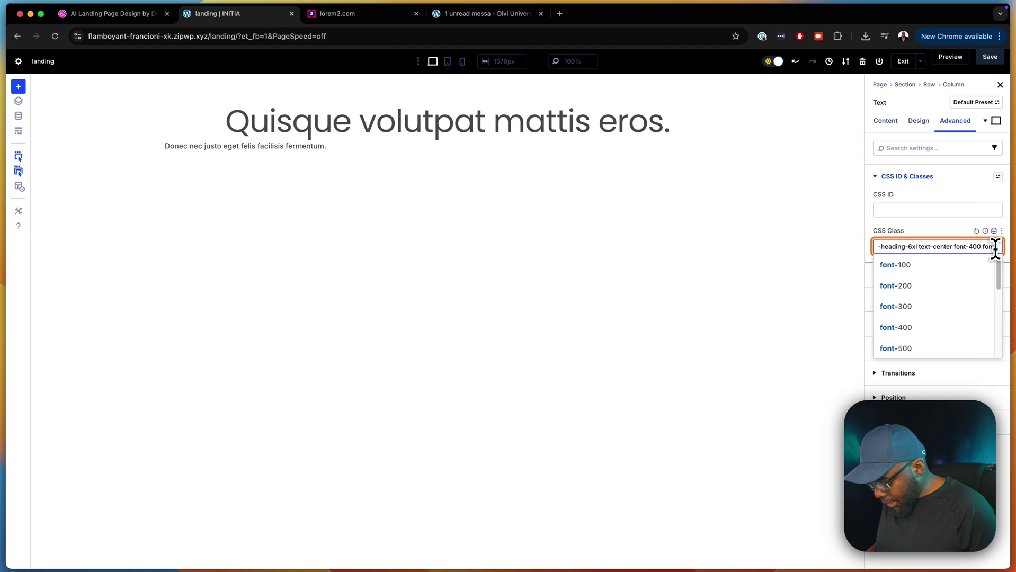
text(-gray-700)
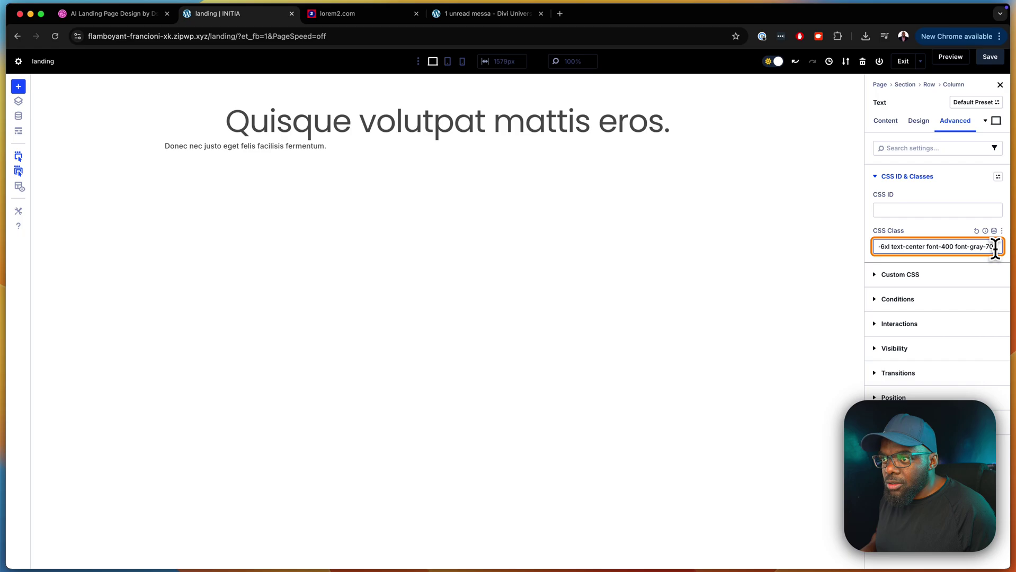
click(967, 246)
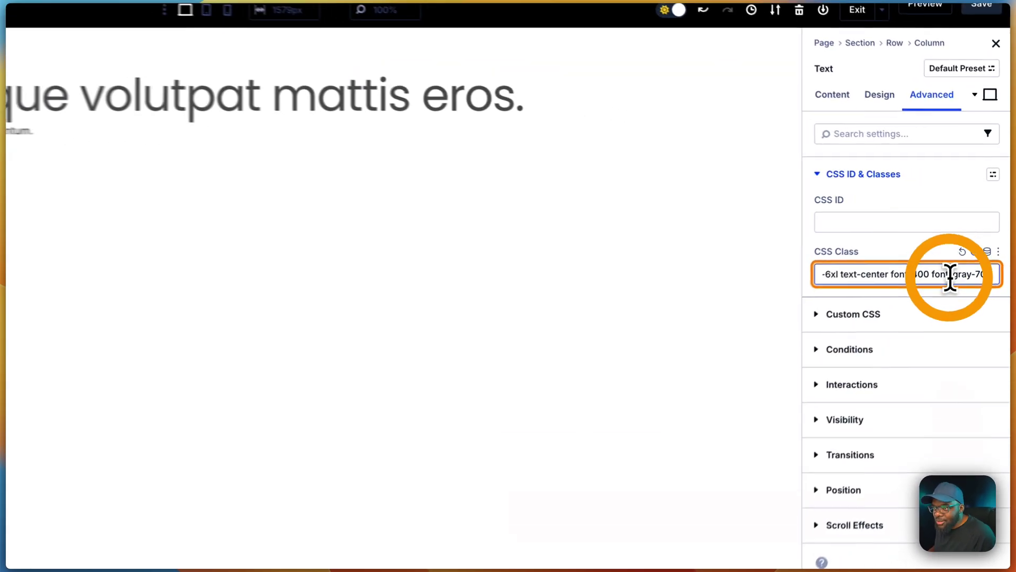
key(BackSpace)
key(BackSpace)
key(BackSpace)
key(BackSpace)
key(BackSpace)
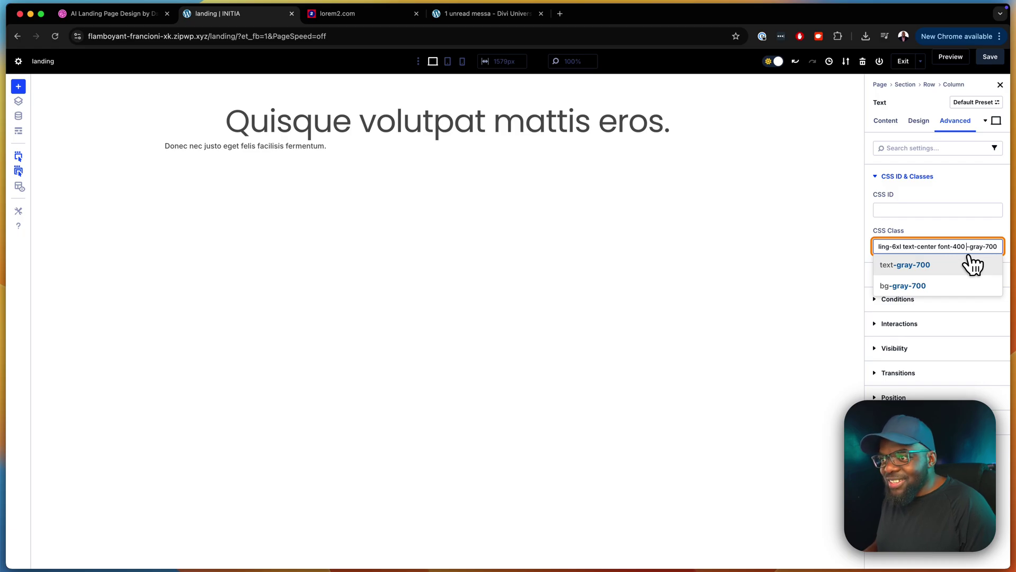
click(951, 269)
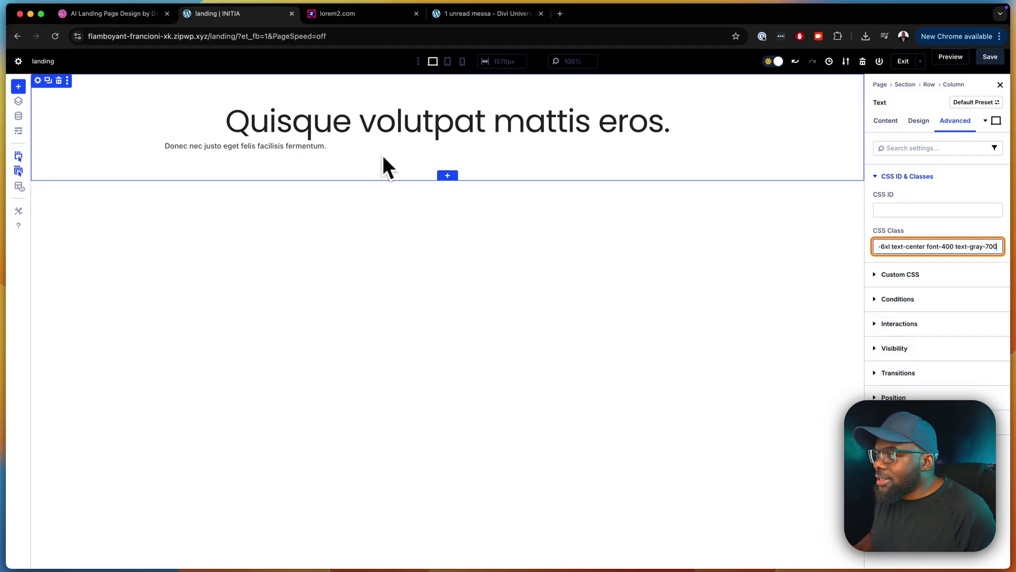
Give the subtext line the text-xl size and font-300 weight classes
click(311, 146)
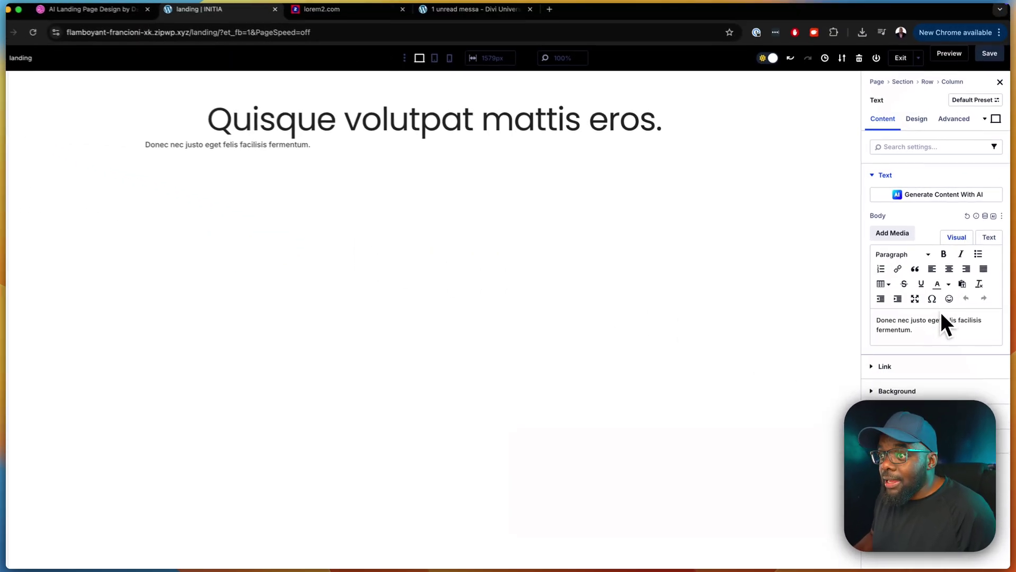
click(958, 122)
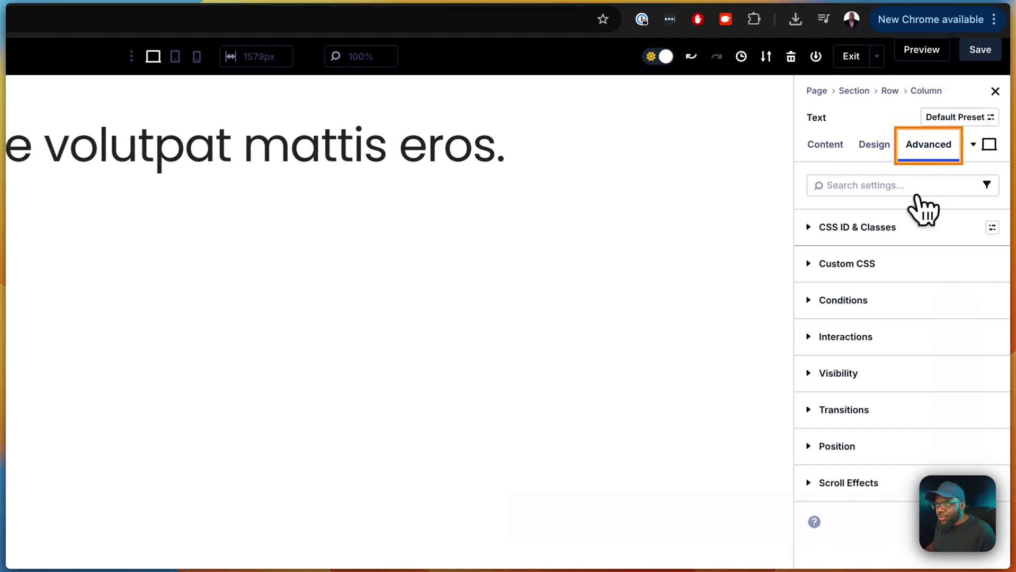
click(907, 233)
click(853, 329)
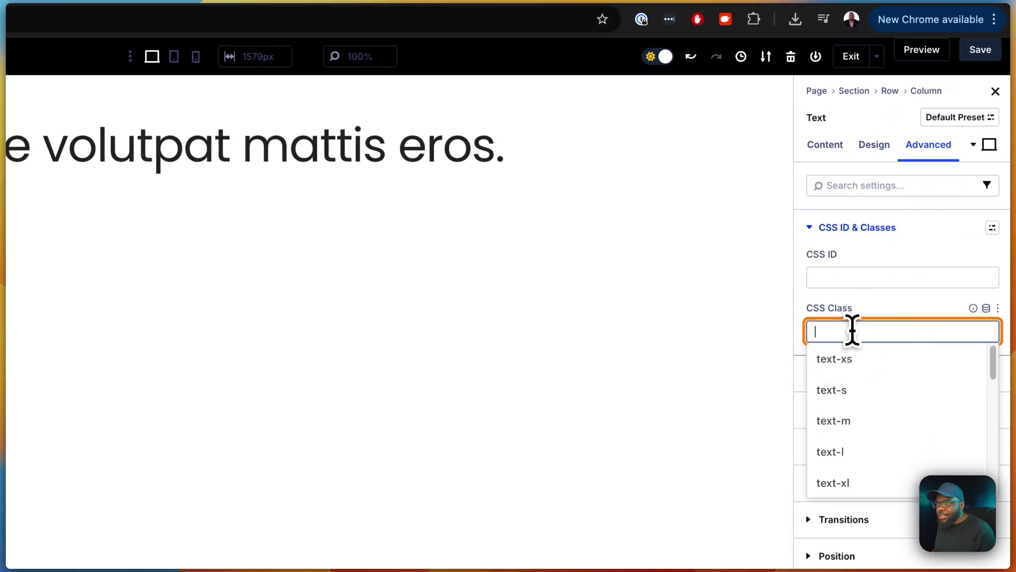
click(847, 483)
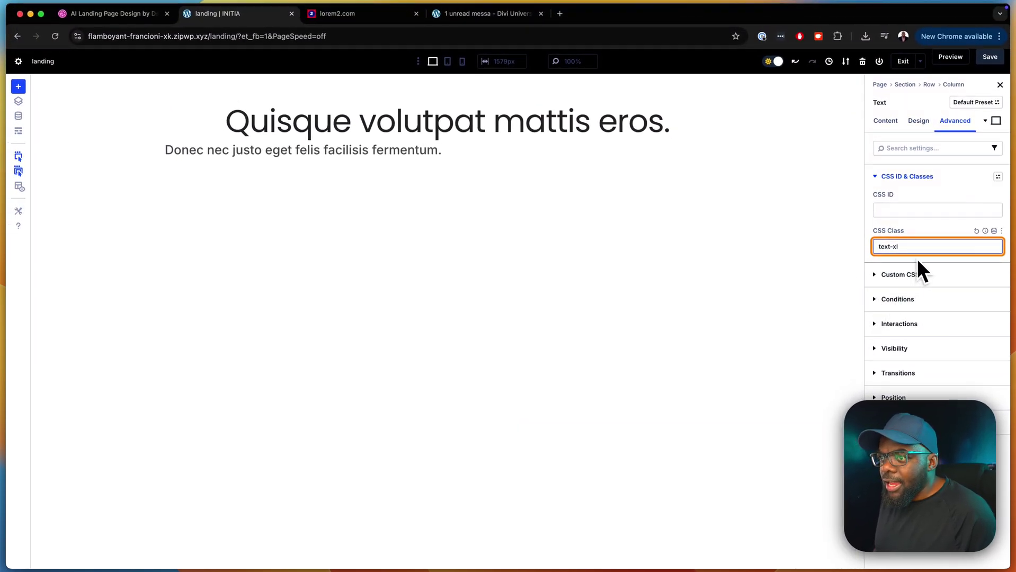
text(fon)
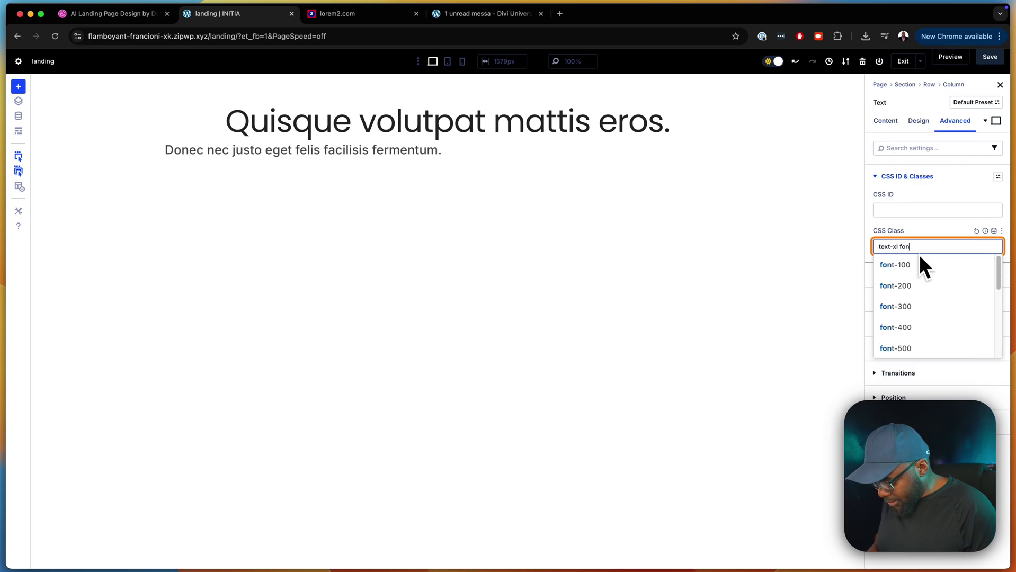
text(t)
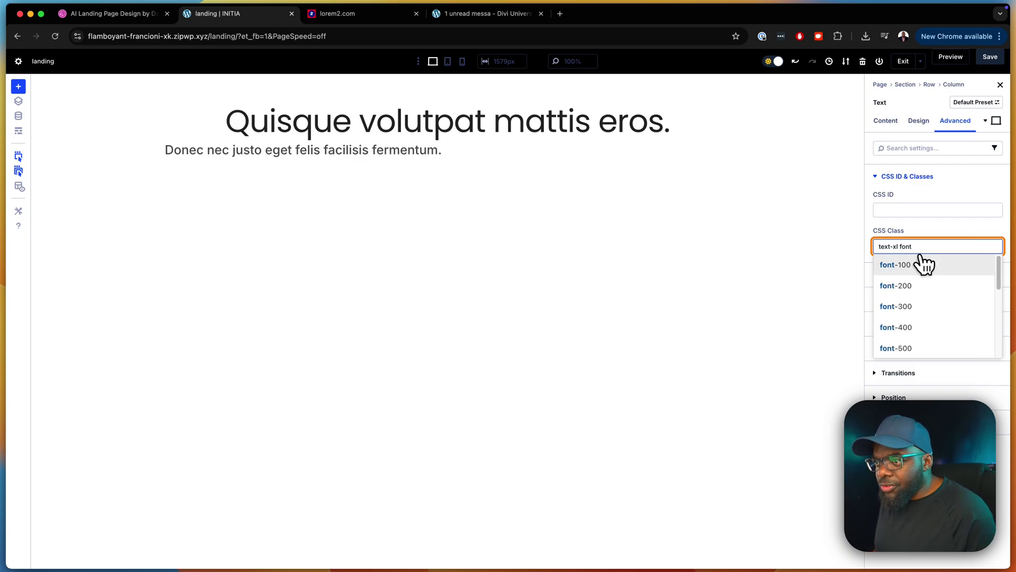
click(916, 306)
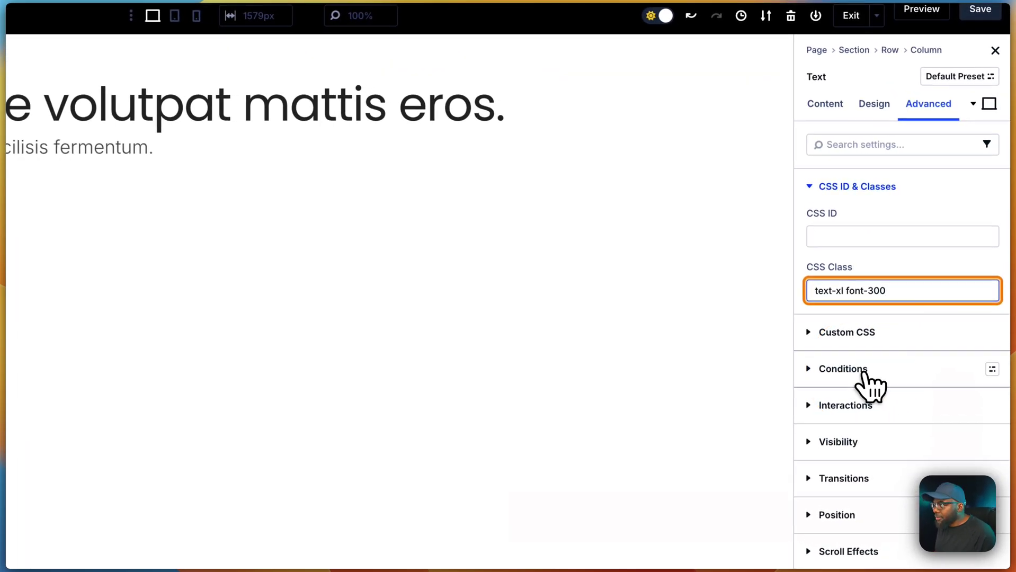
click(130, 12)
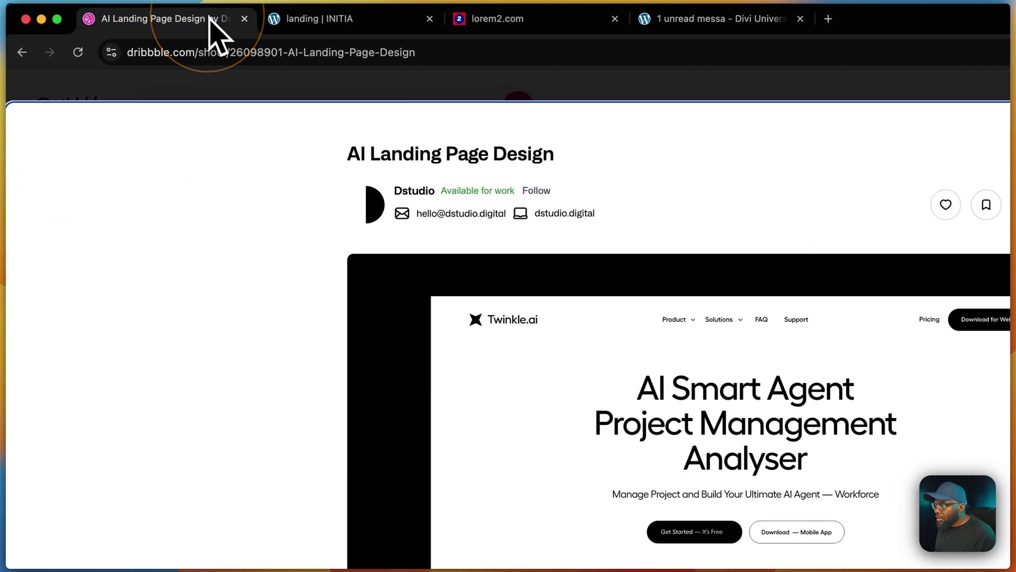
click(337, 19)
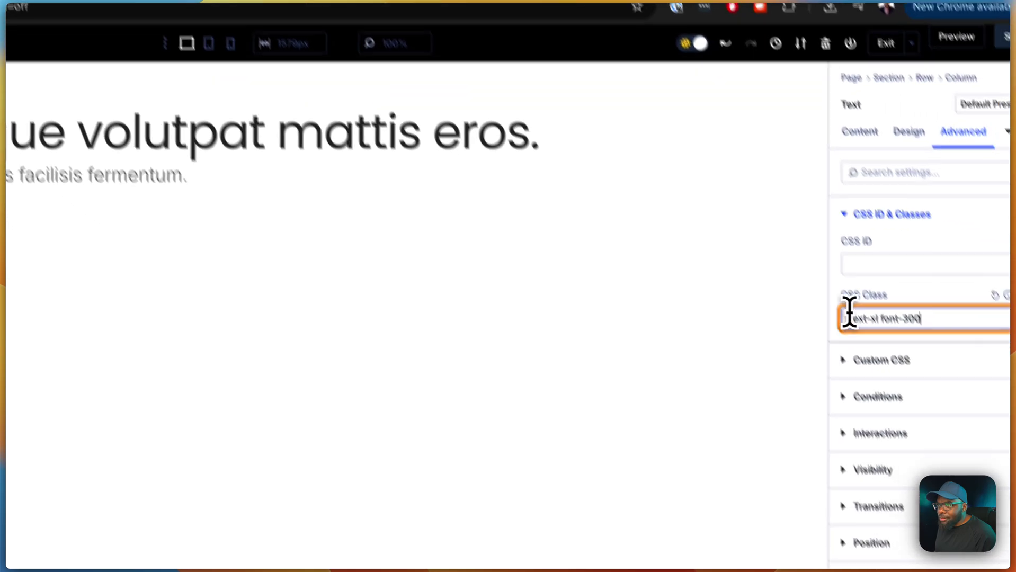
Shrink the subtext to text-l and add the text-center and mt-s classes
click(843, 288)
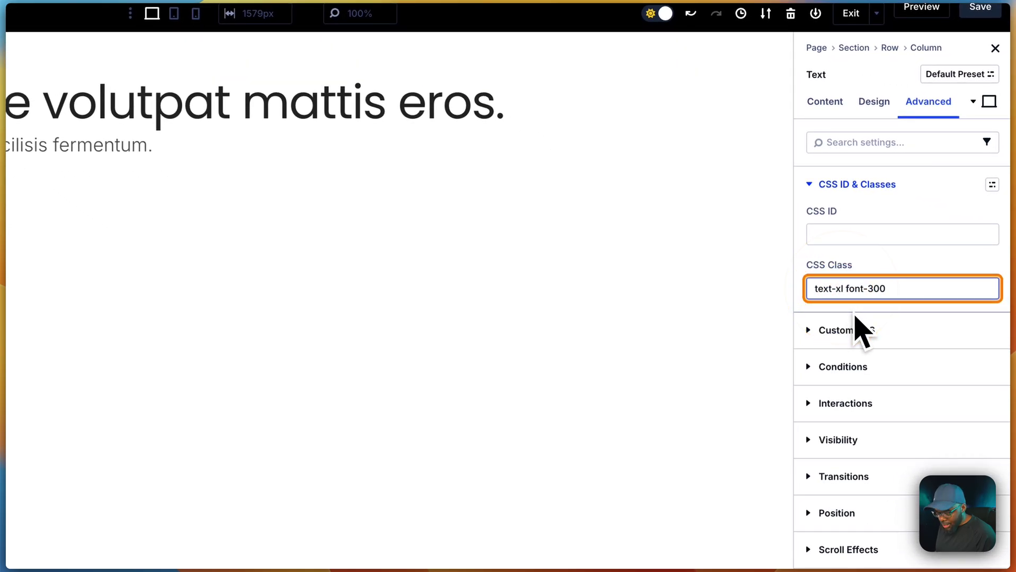
key(BackSpace)
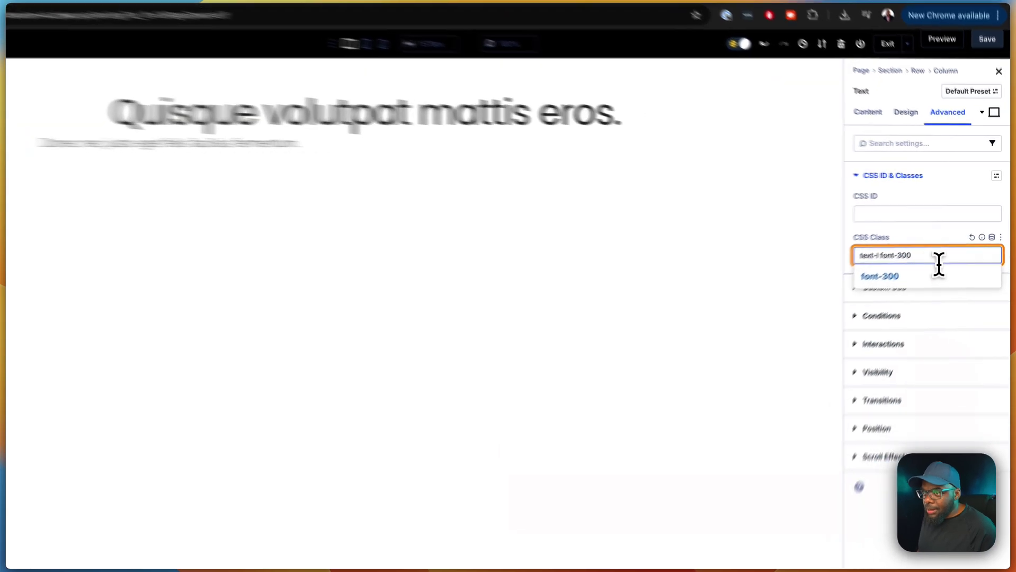
click(938, 259)
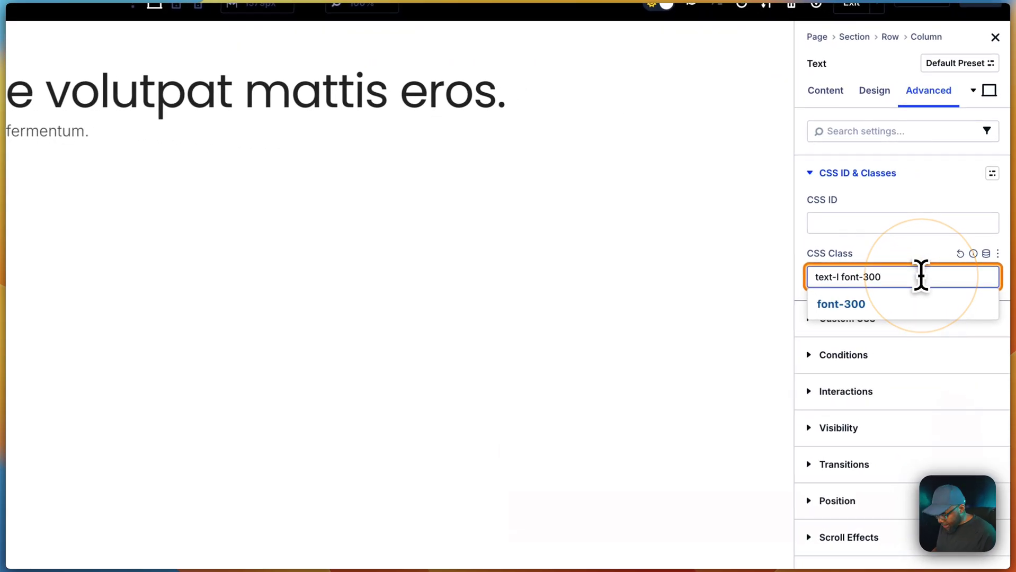
text(tex)
text(t)
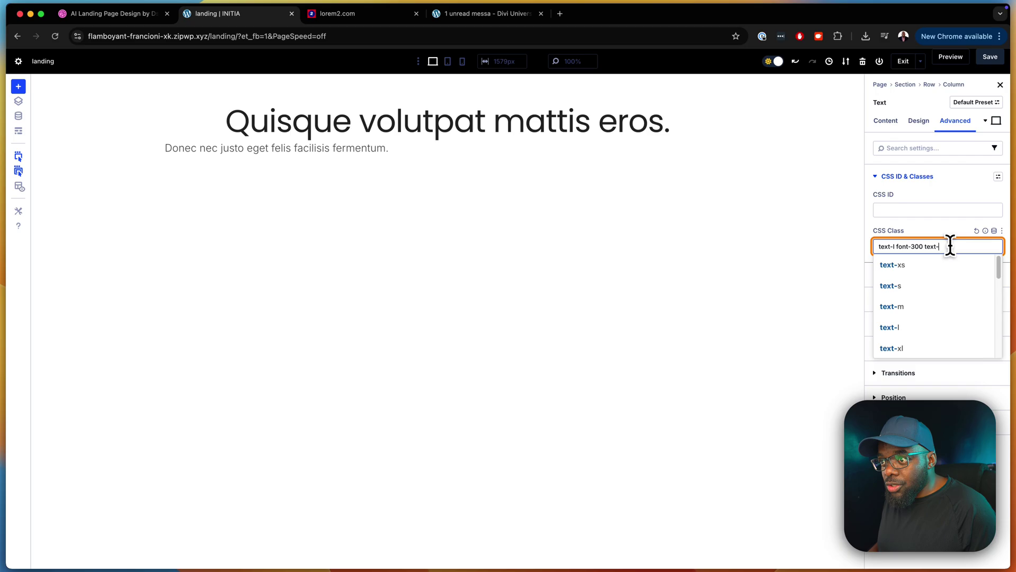
text(-cen)
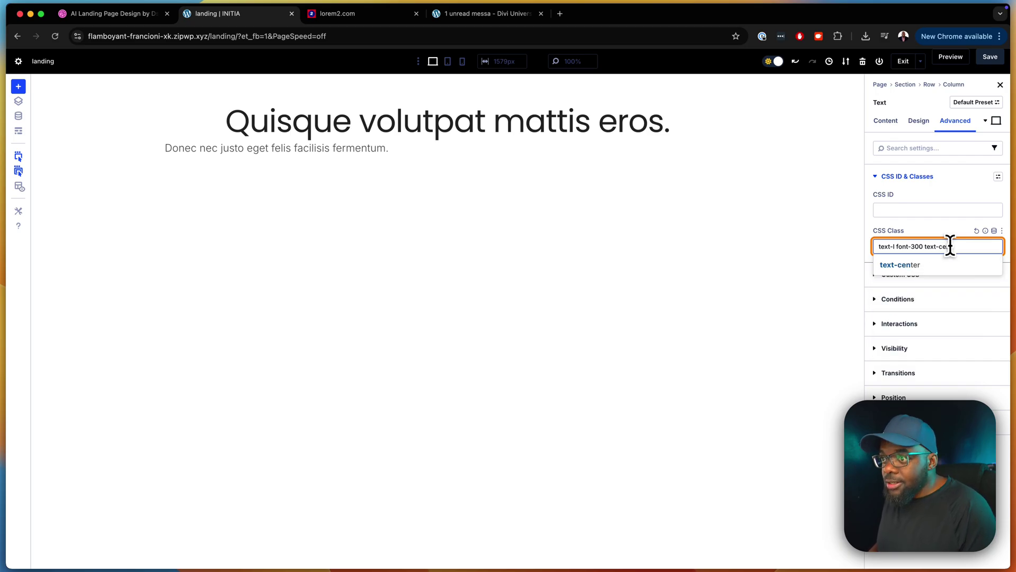
click(948, 265)
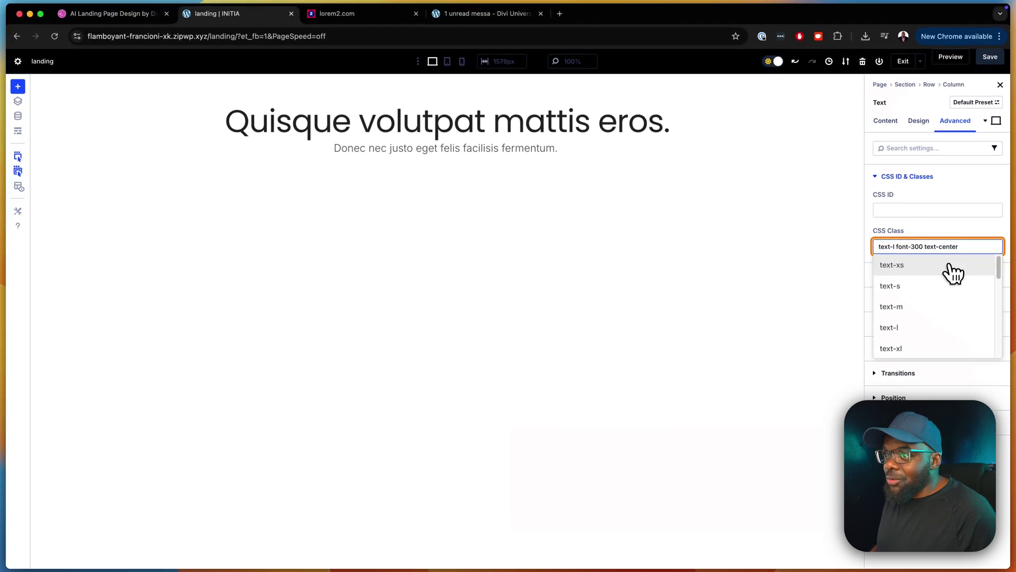
text(mt)
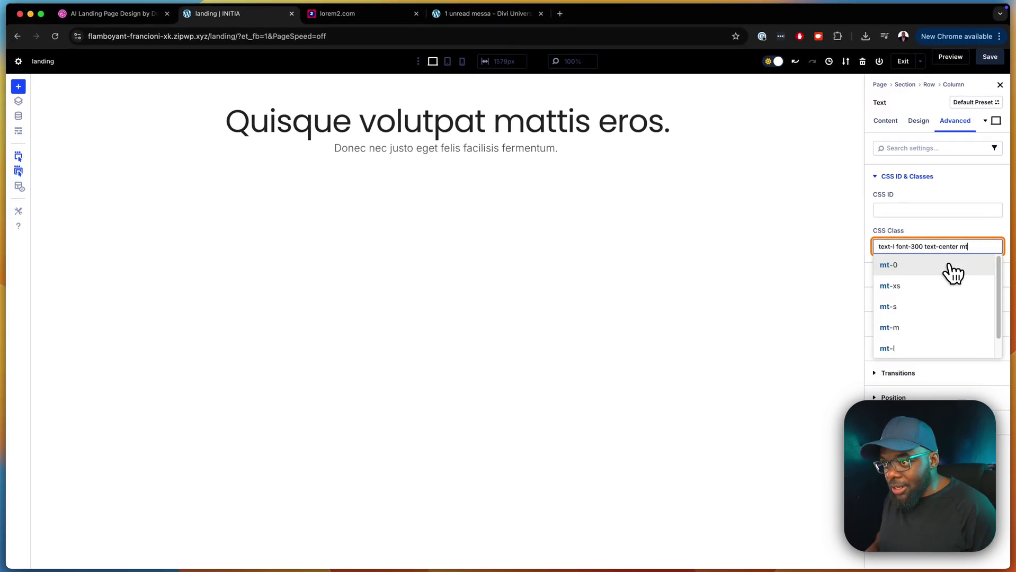
click(944, 312)
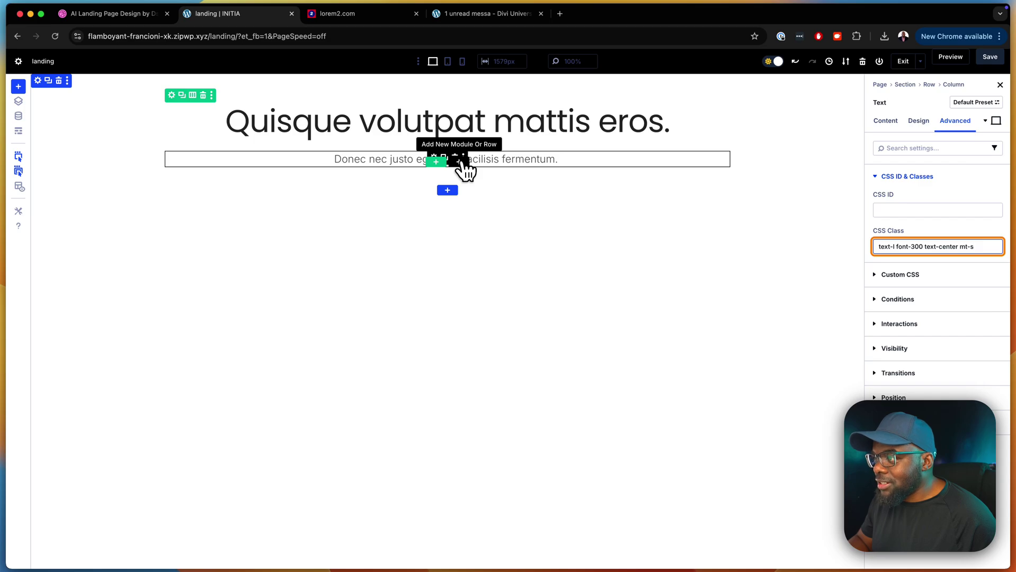
Insert a Button module below the subtext and duplicate it into a second button
click(460, 161)
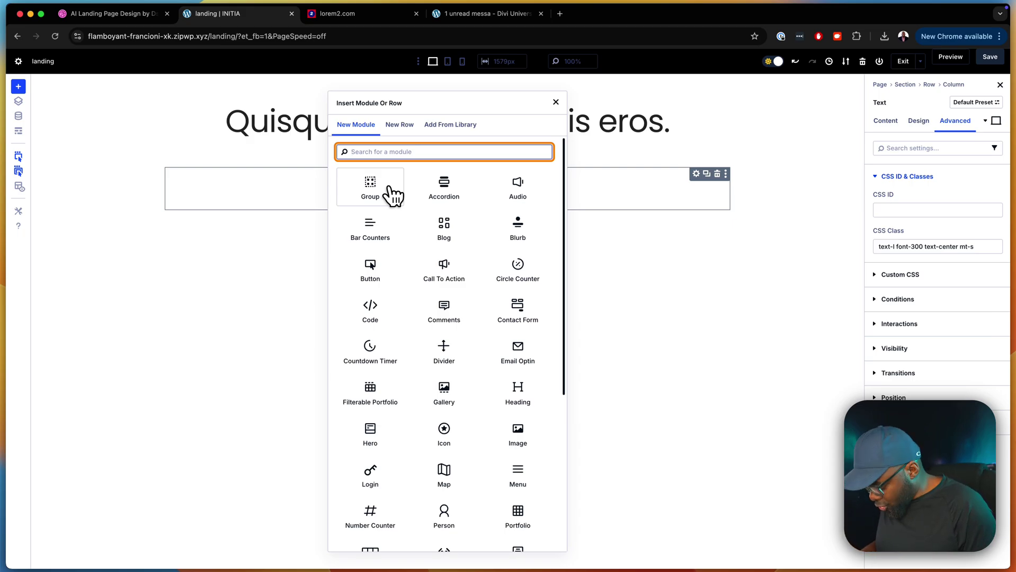
text(but)
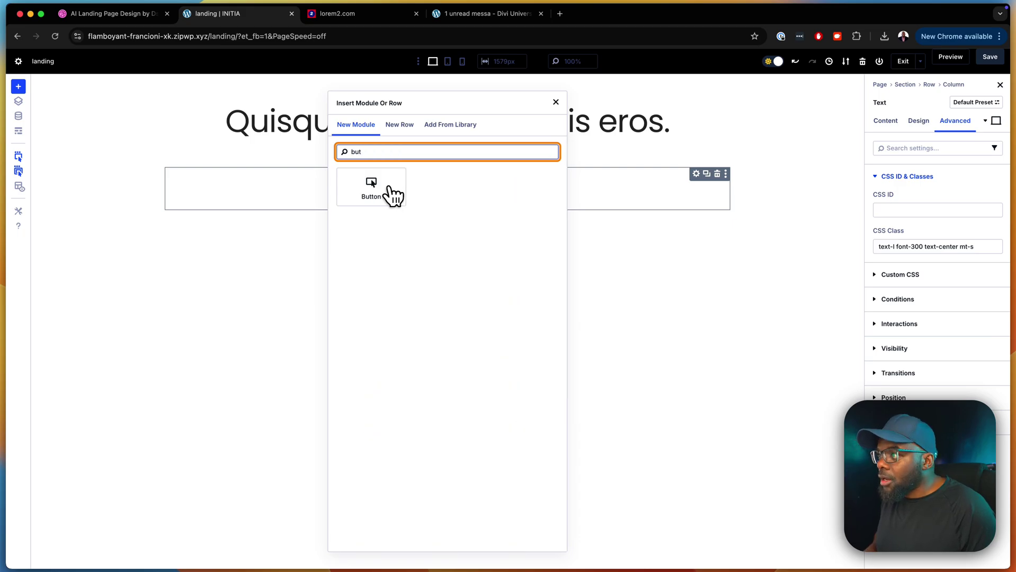
click(390, 189)
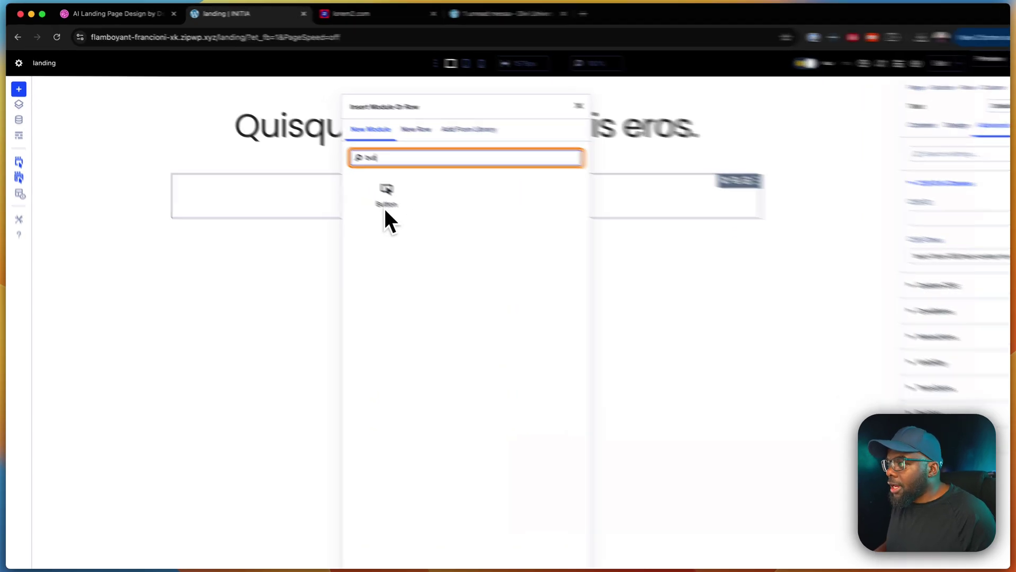
click(291, 251)
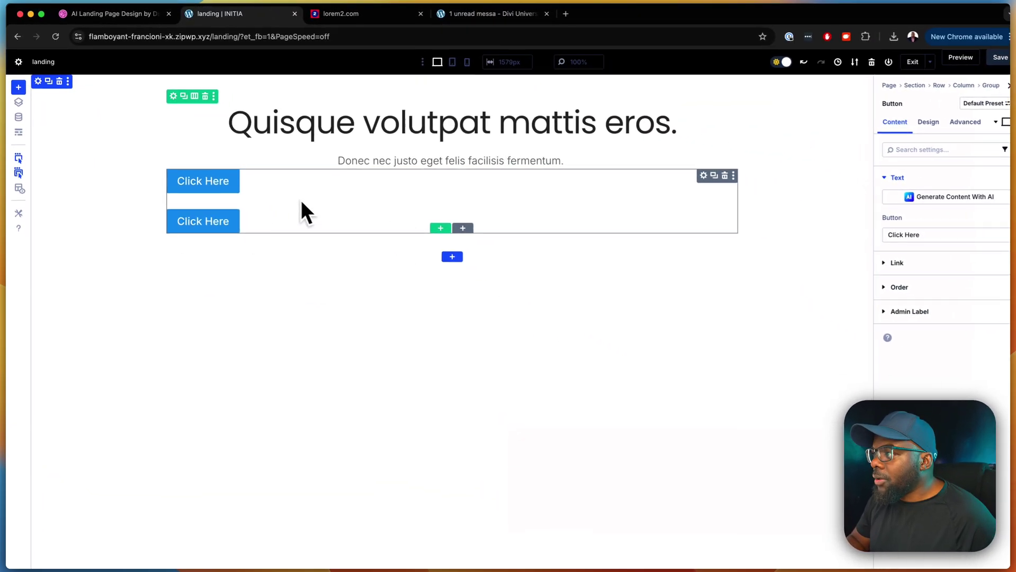
Keep the button group's Layout Style on Flex so the buttons sit in a row
click(696, 174)
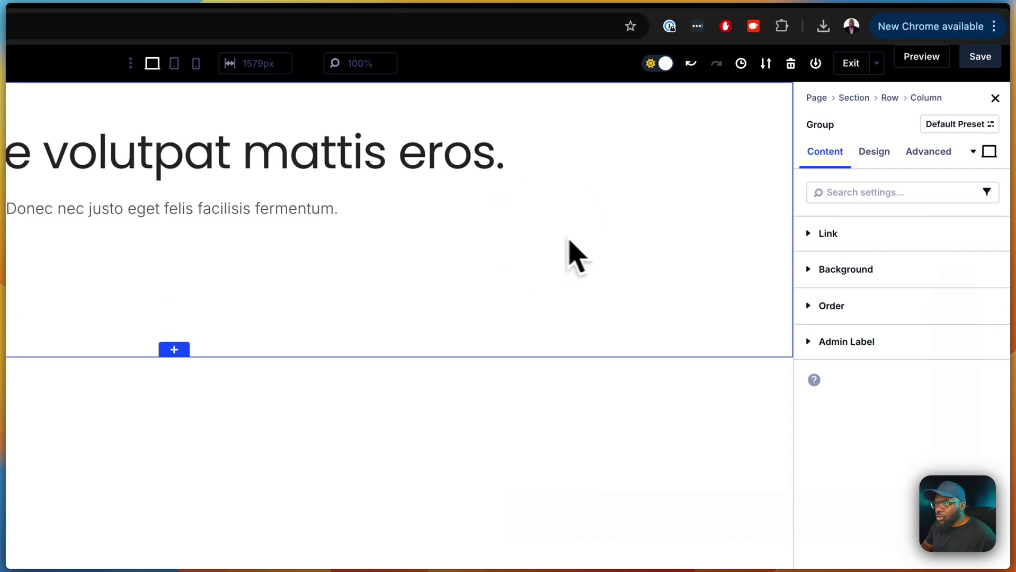
click(876, 154)
click(868, 237)
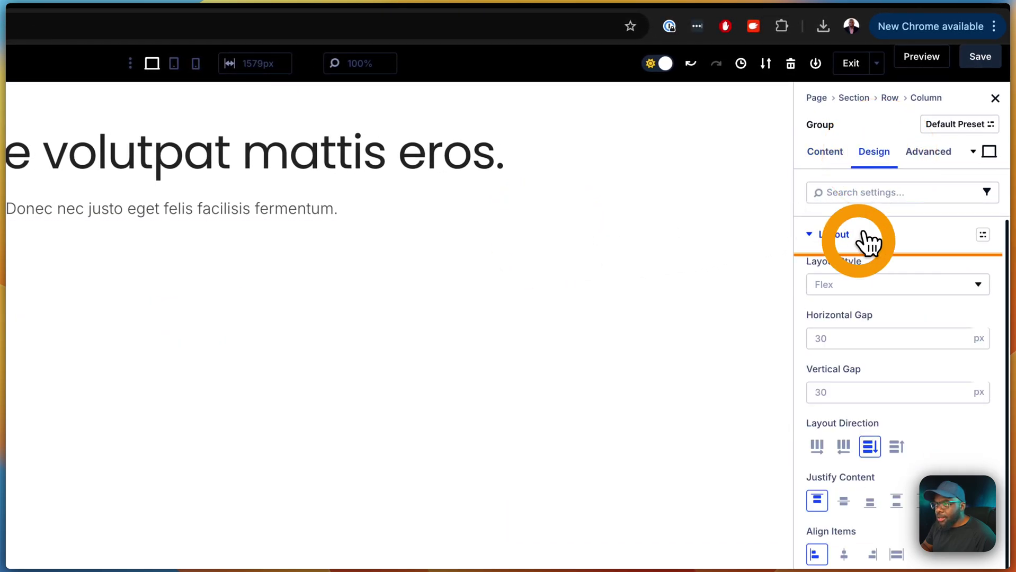
click(849, 287)
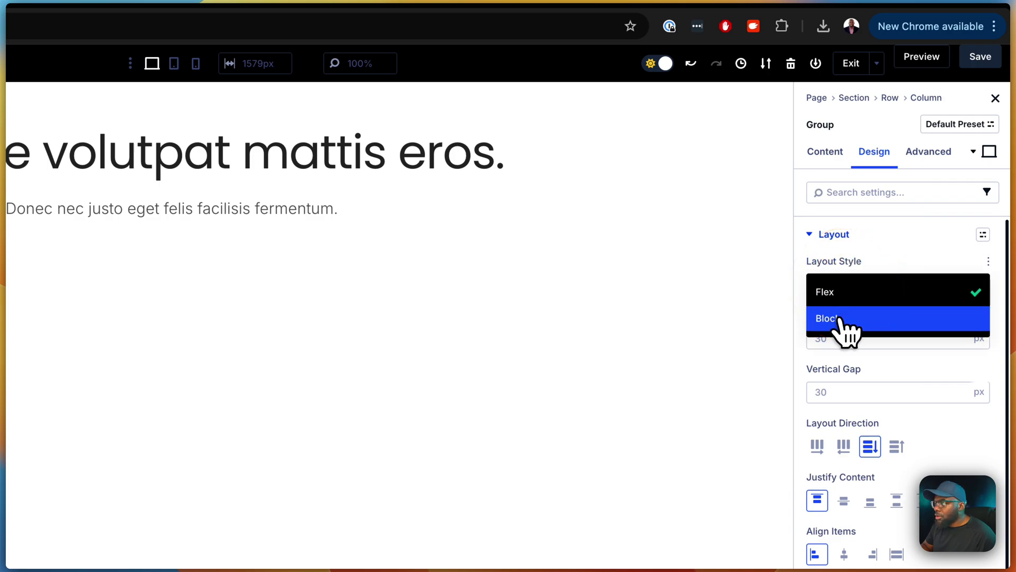
click(873, 236)
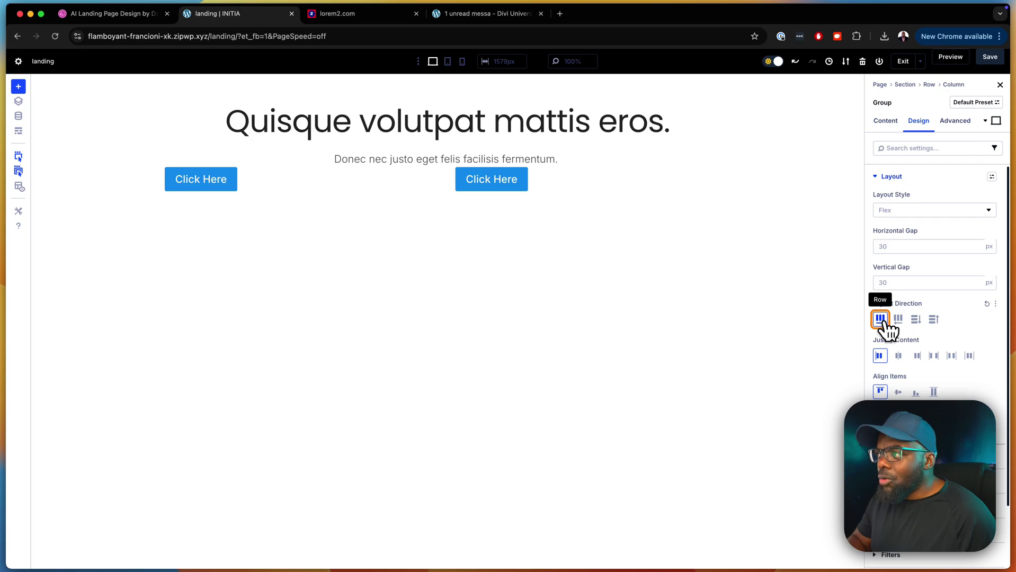
Try the group's Justify Content options (space between, around, evenly), ending on Start
click(934, 356)
click(951, 356)
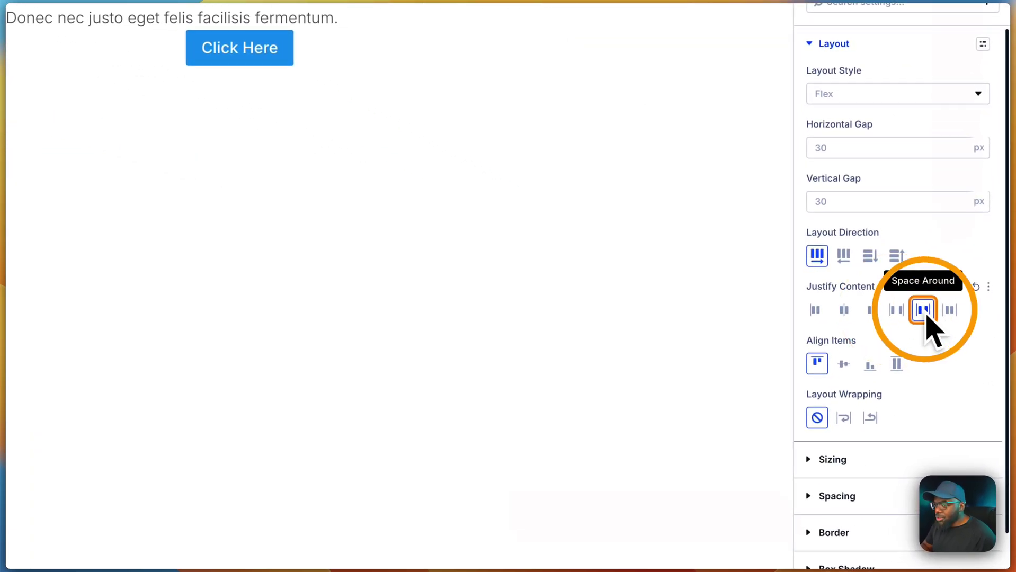
click(949, 313)
click(818, 311)
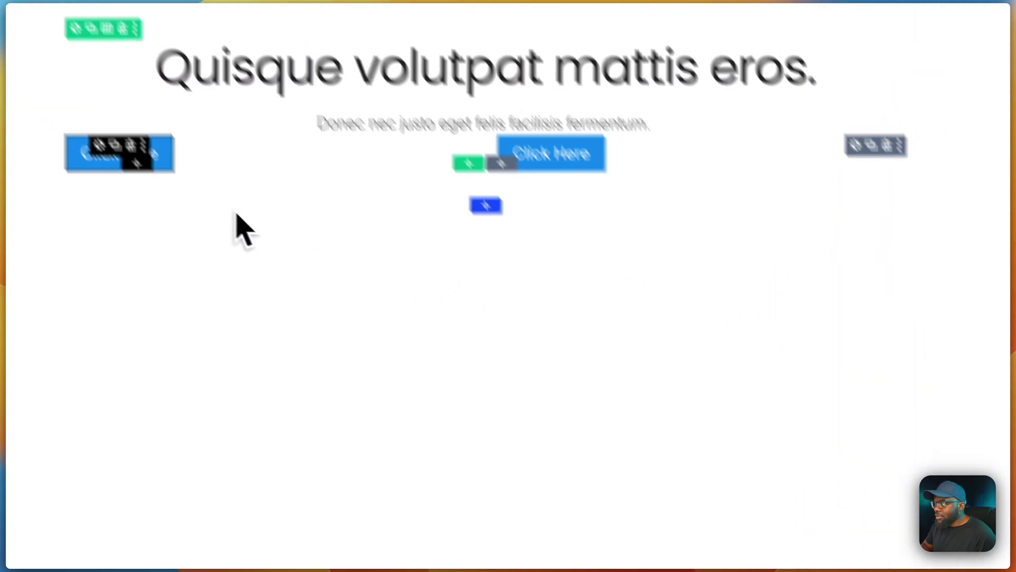
Set the left Click Here button's Button Alignment to right
click(99, 145)
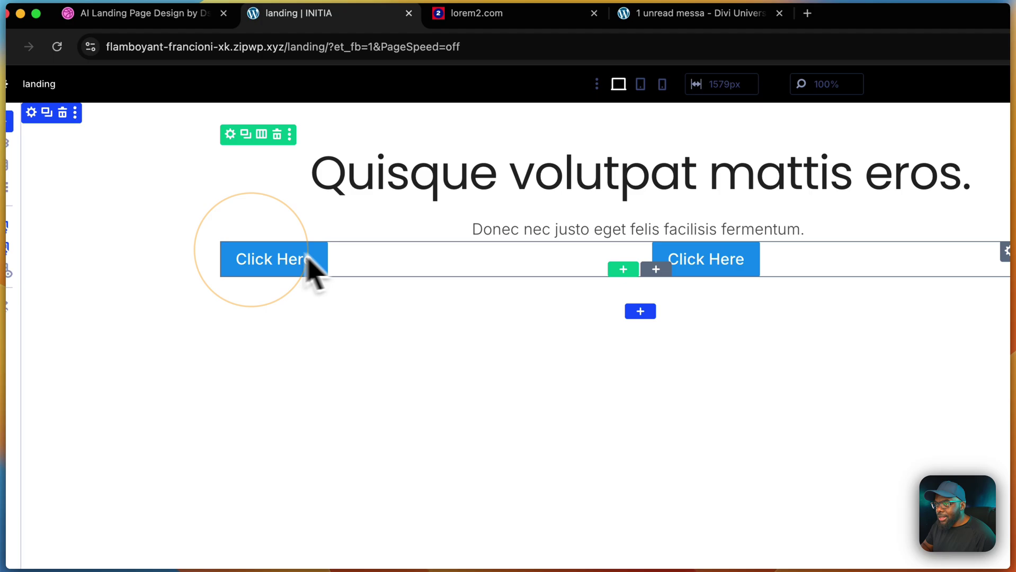
click(895, 182)
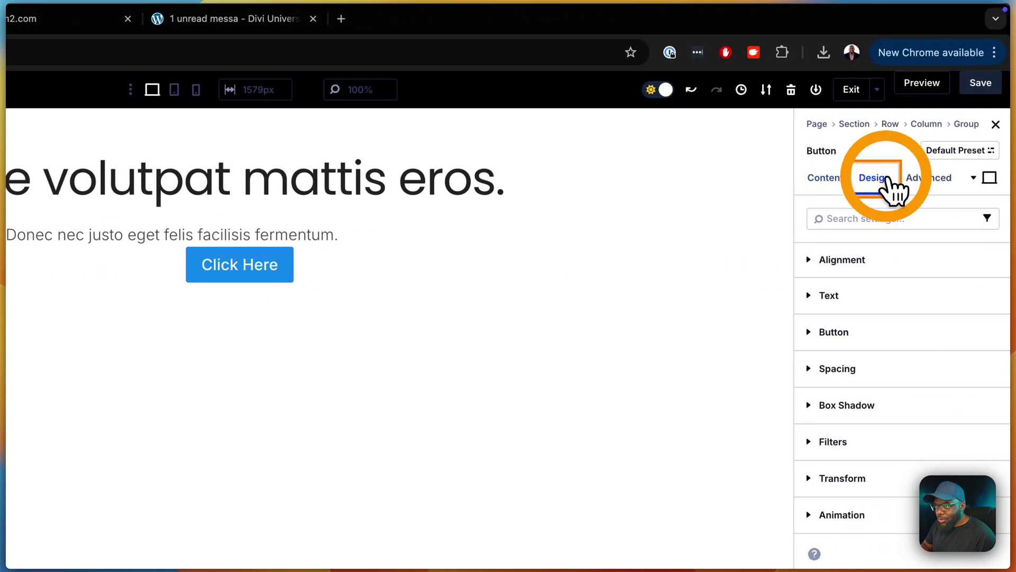
click(874, 257)
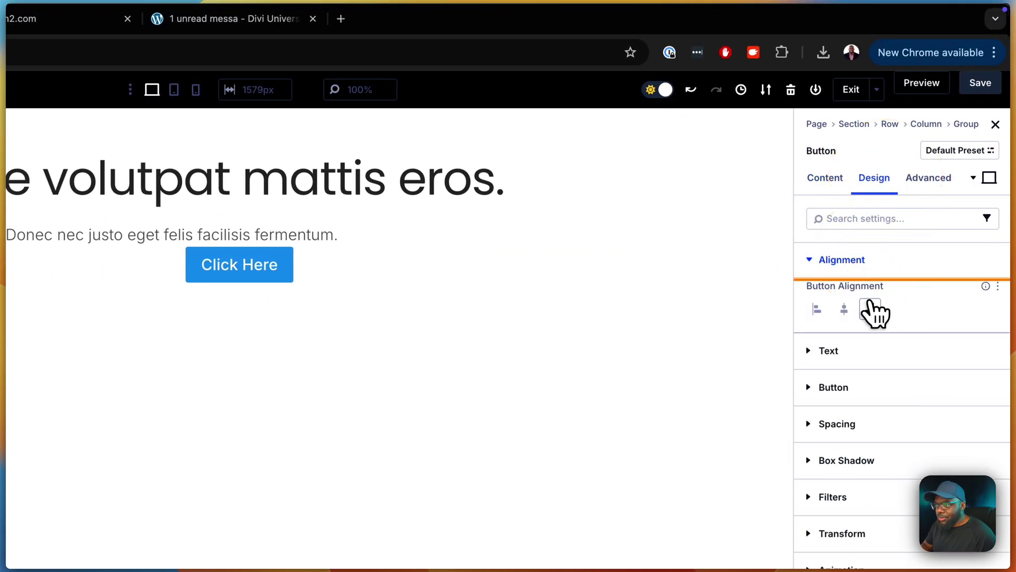
click(871, 310)
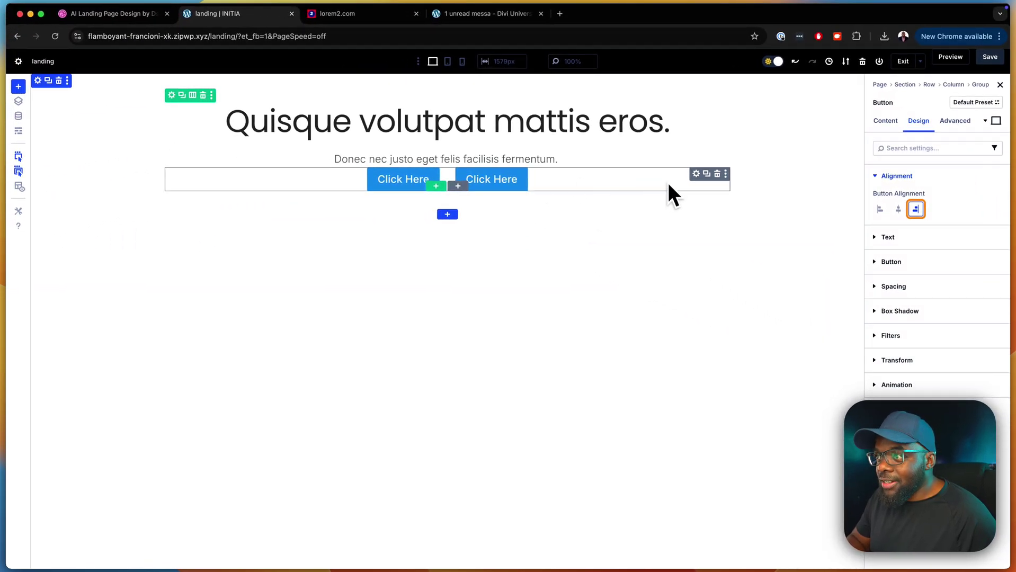
Add the mt-s class in the button group's Advanced > CSS ID & Classes field
click(696, 175)
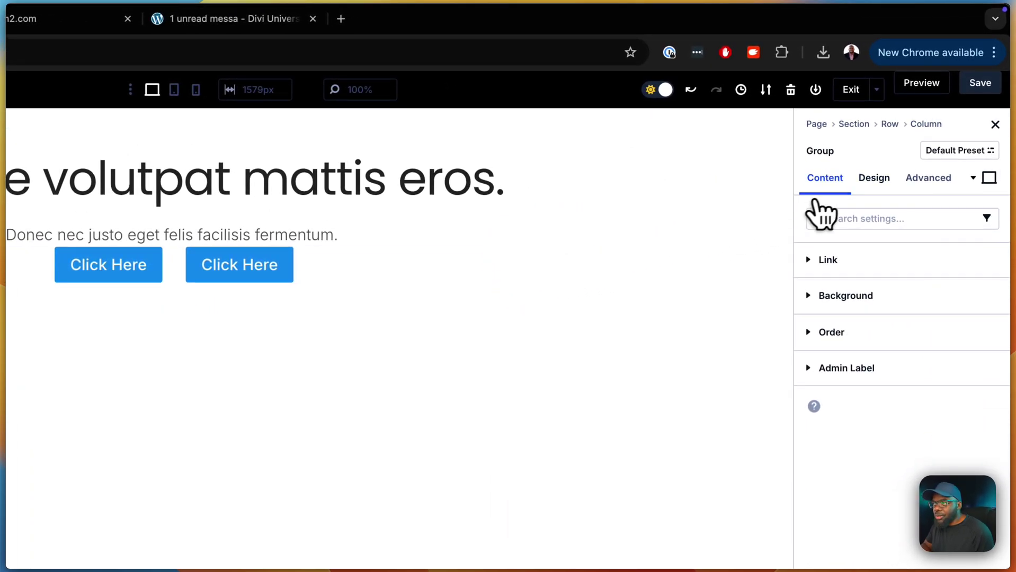
click(928, 180)
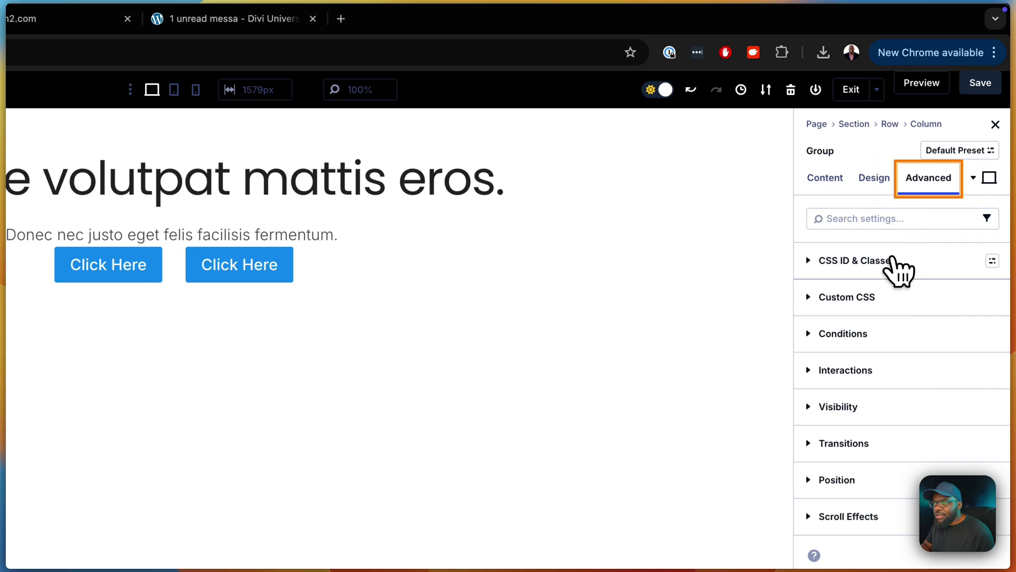
click(894, 267)
click(833, 366)
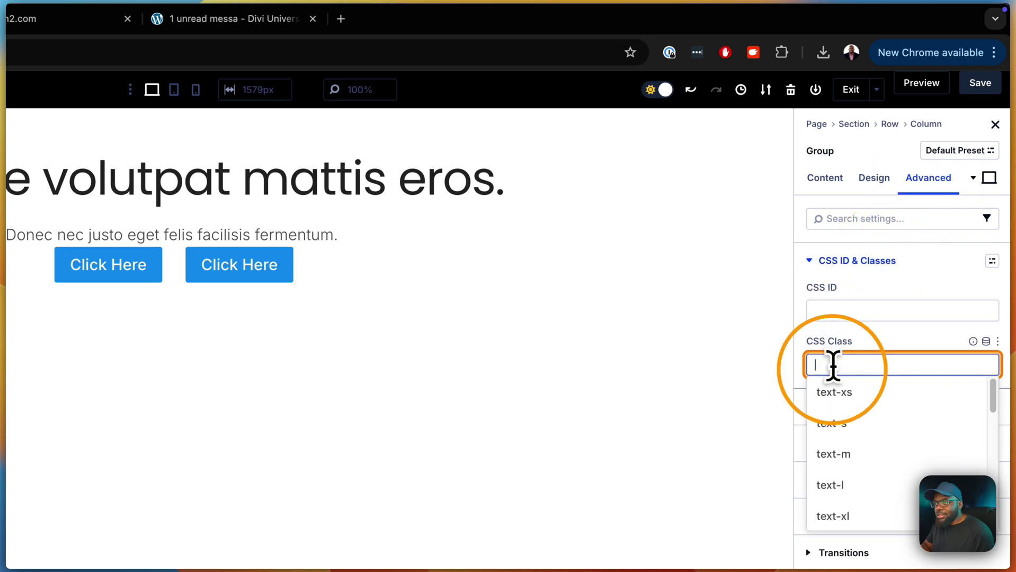
text(mt)
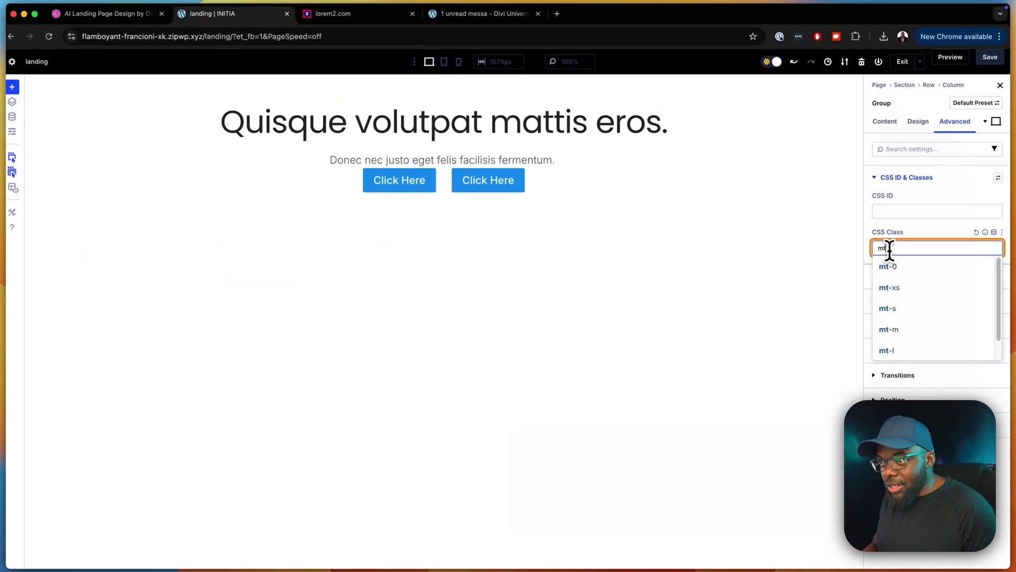
click(890, 306)
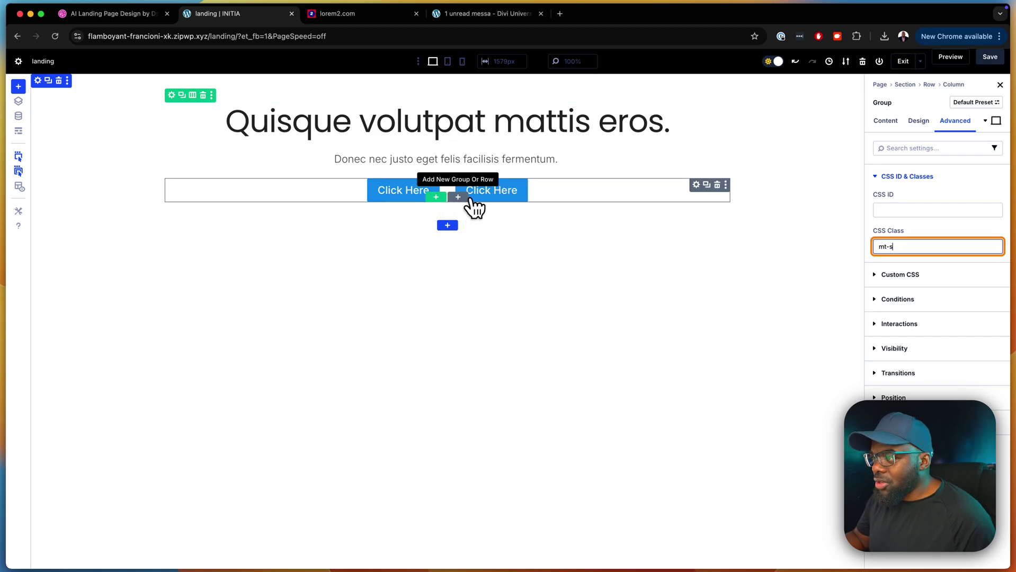
Insert a new group below the buttons containing an Image module
click(457, 199)
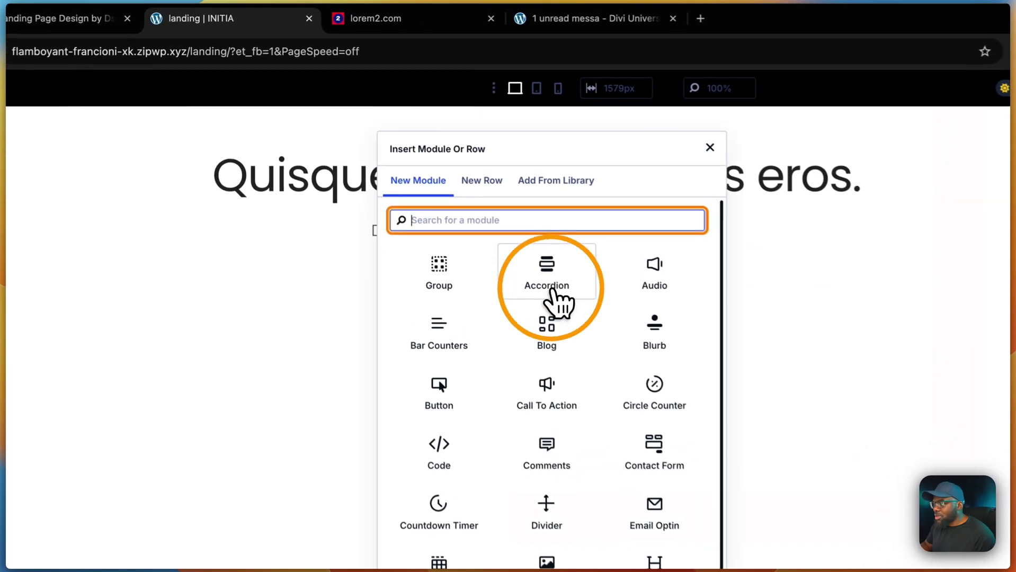
click(464, 277)
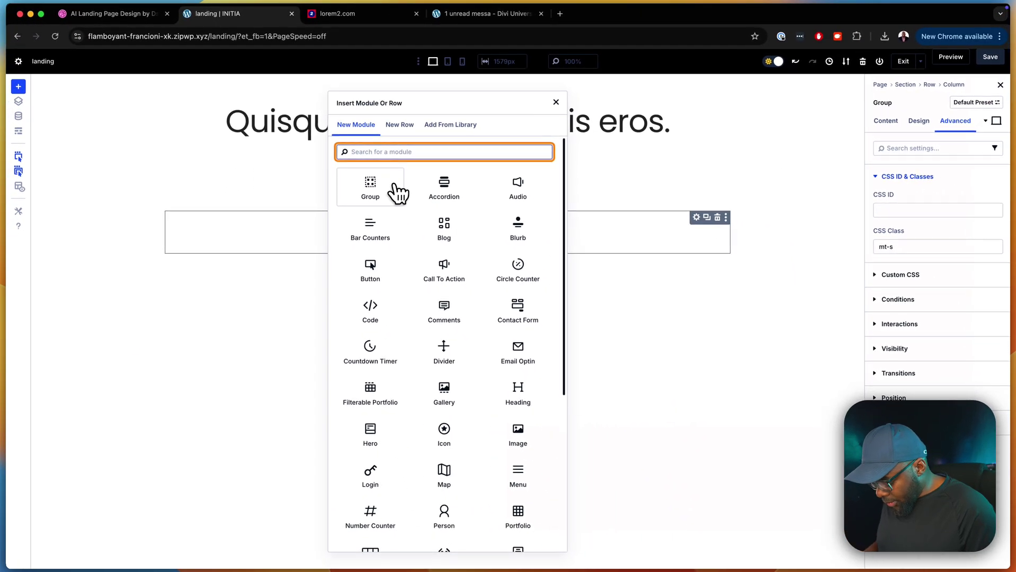
text(ima)
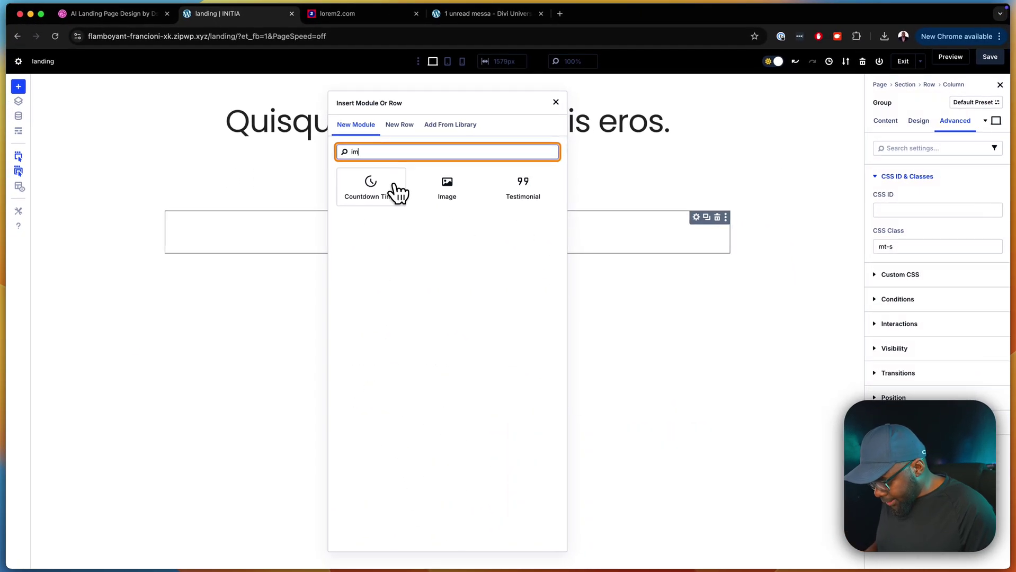
click(399, 193)
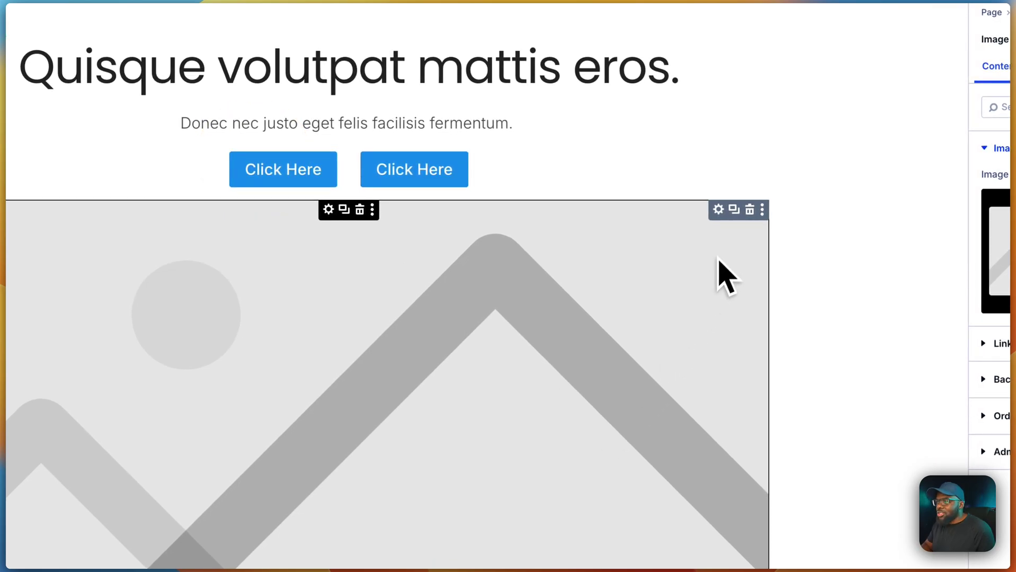
Set the image to the woman's portrait photo pexels-pixabay-247322-1.jpg from the Media Library
click(720, 210)
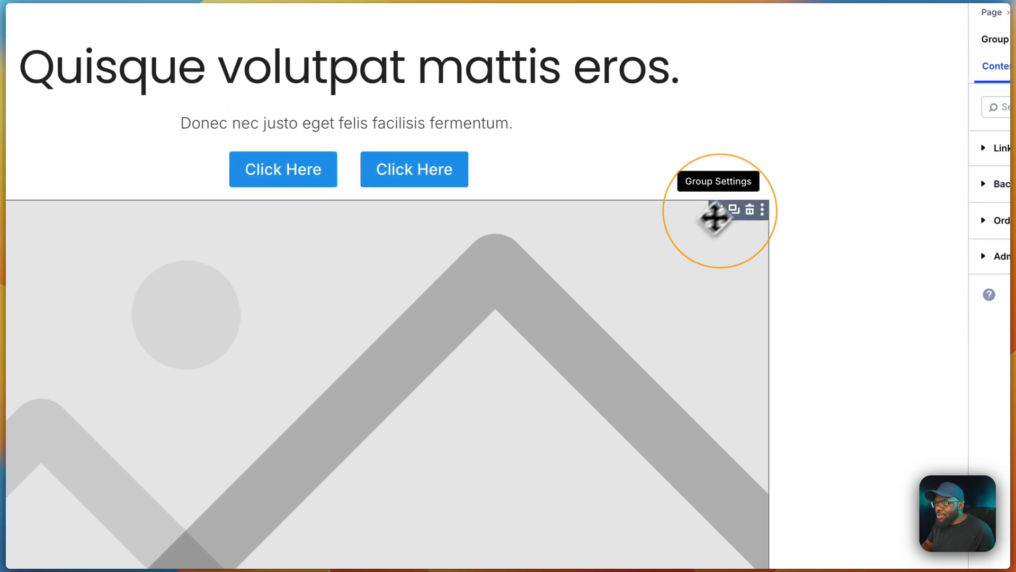
click(546, 299)
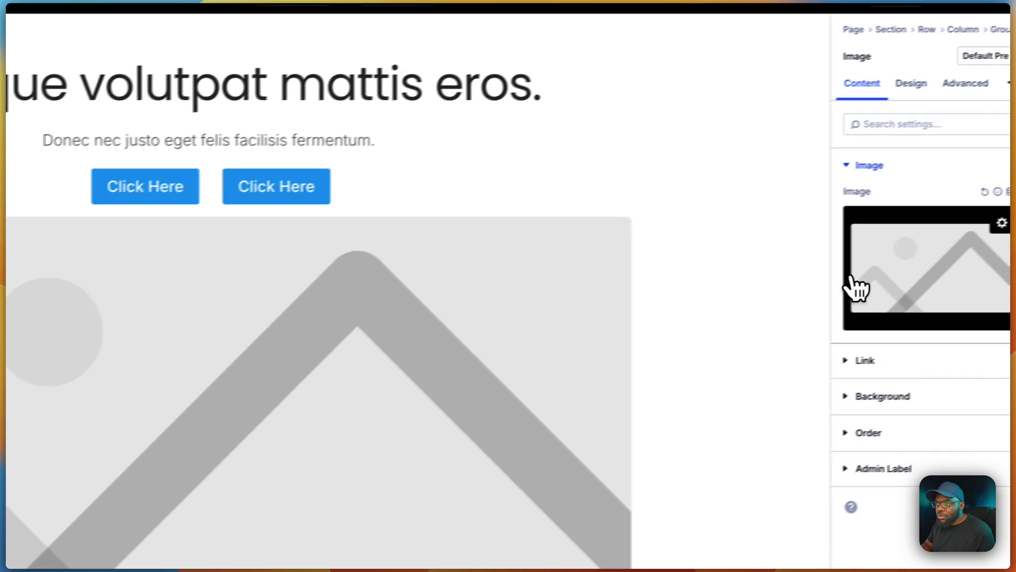
click(998, 254)
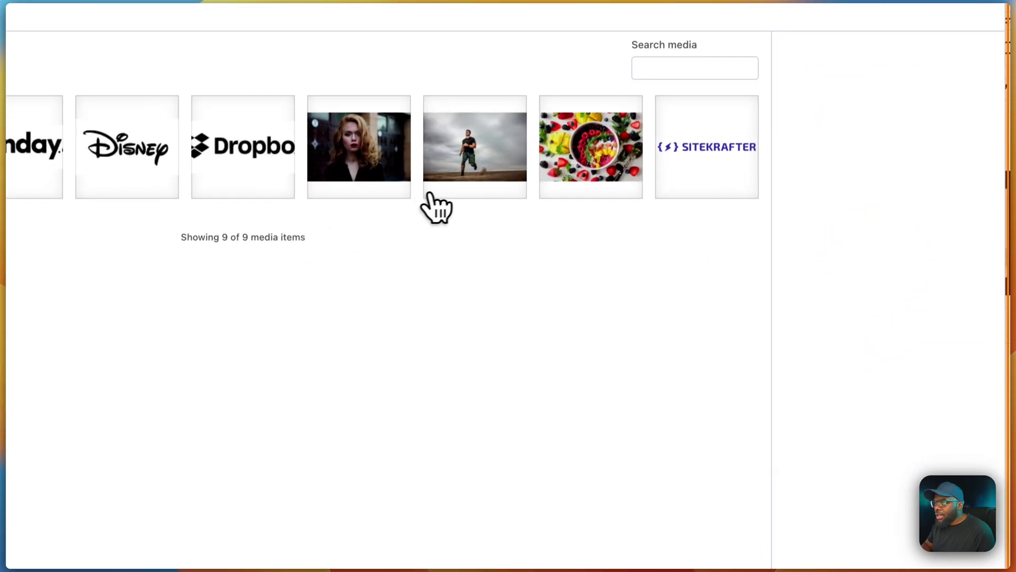
click(401, 162)
click(917, 546)
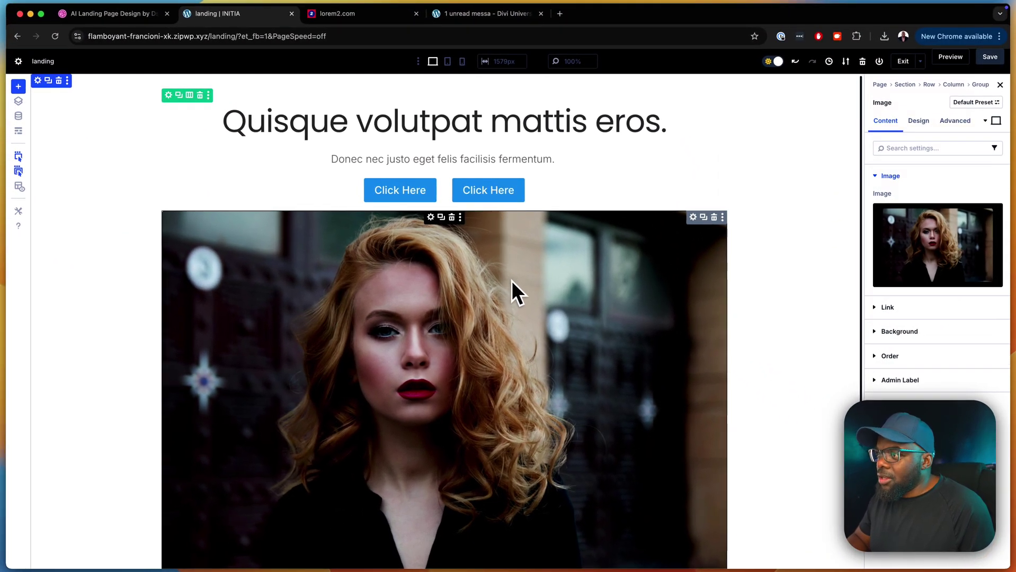
Set the portrait image group's CSS Class to mt-l under Advanced > CSS ID & Classes
click(437, 223)
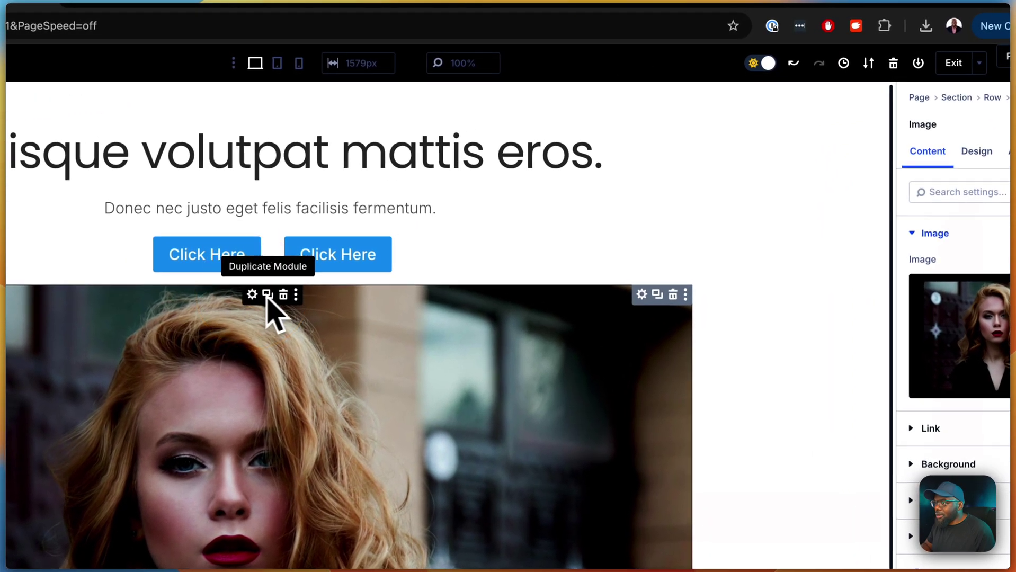
click(641, 295)
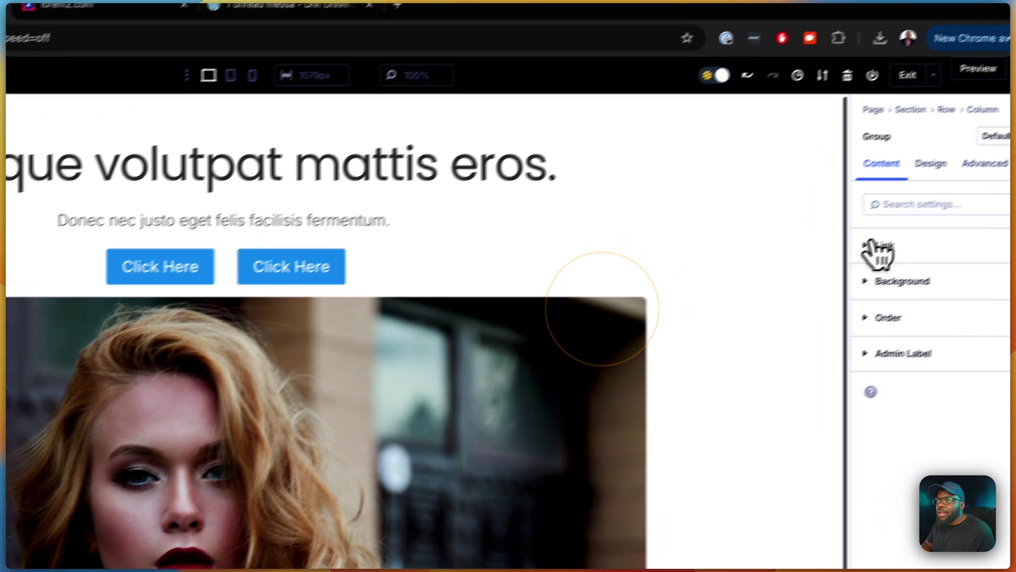
click(931, 177)
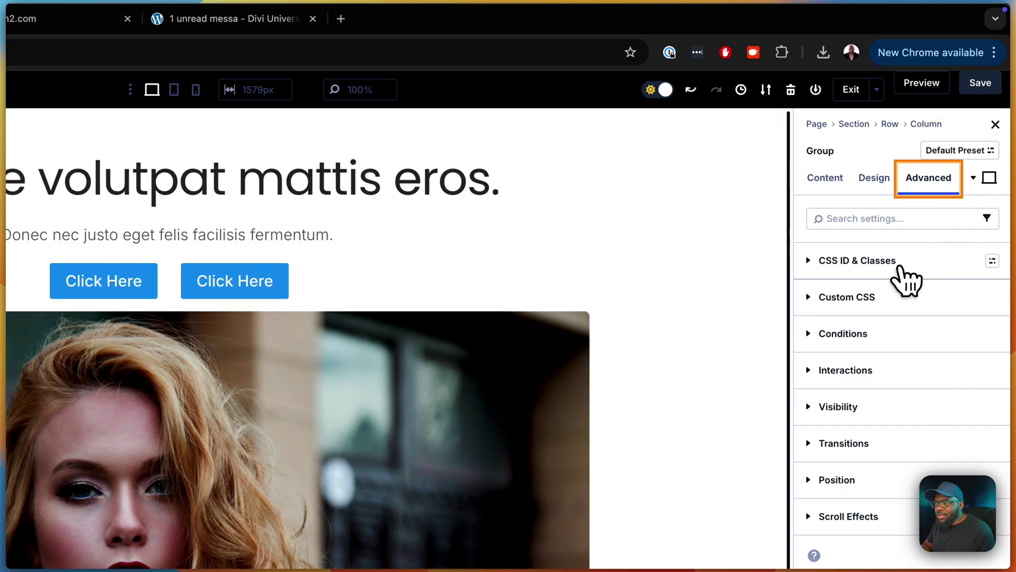
click(898, 264)
click(869, 363)
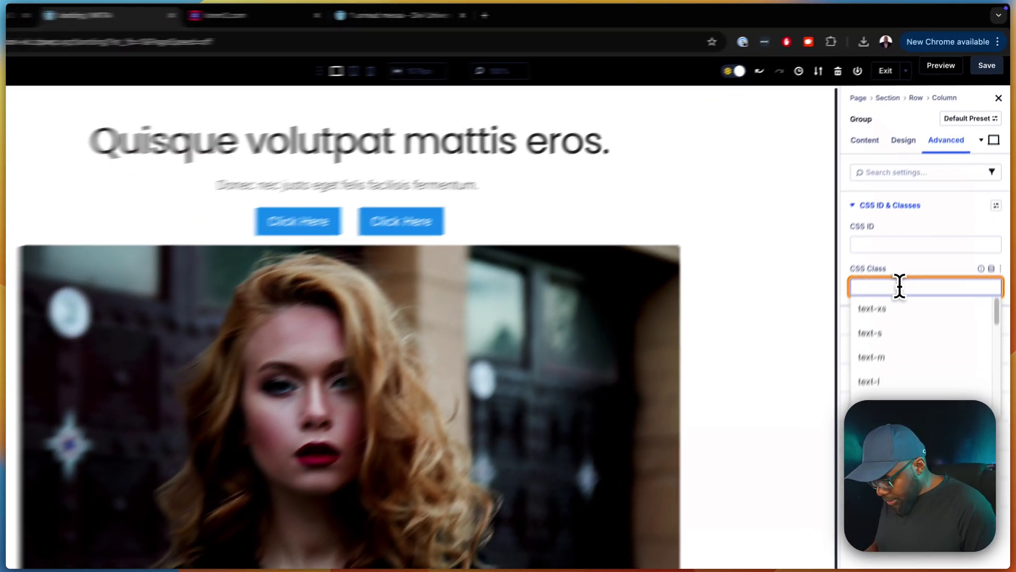
text(mt-)
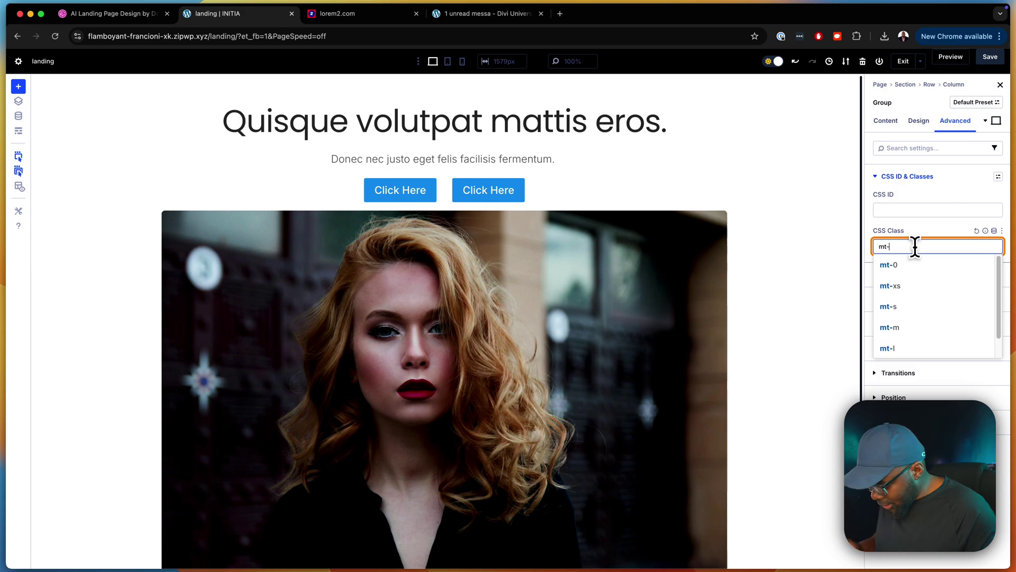
text(m)
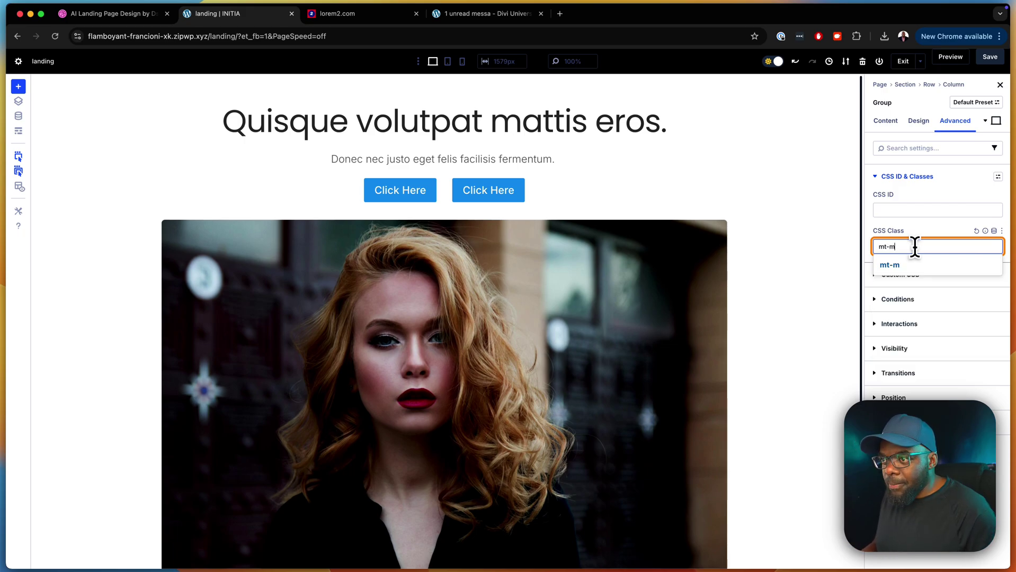
key(BackSpace)
text(l)
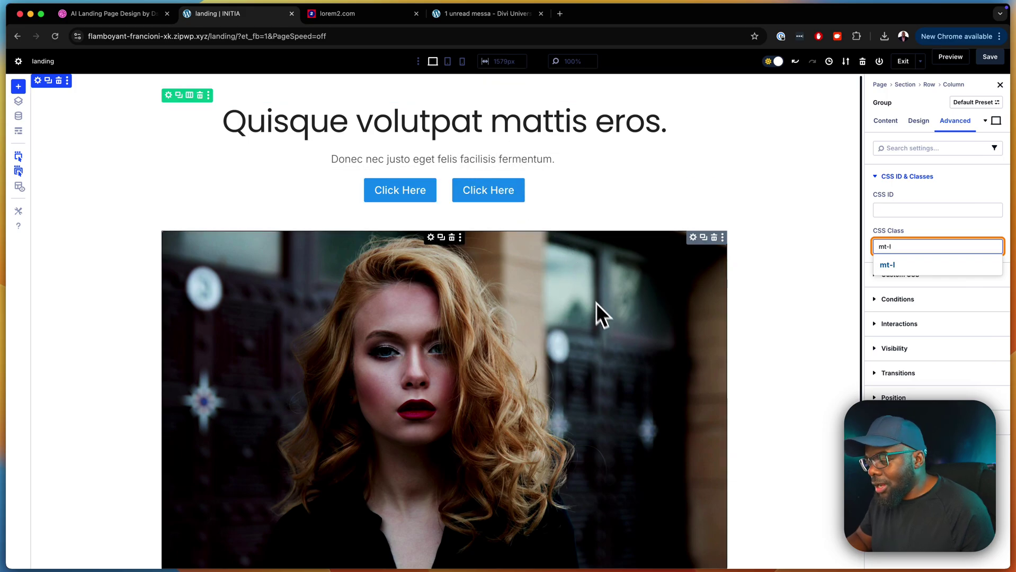
scroll(627, 385, down, 3)
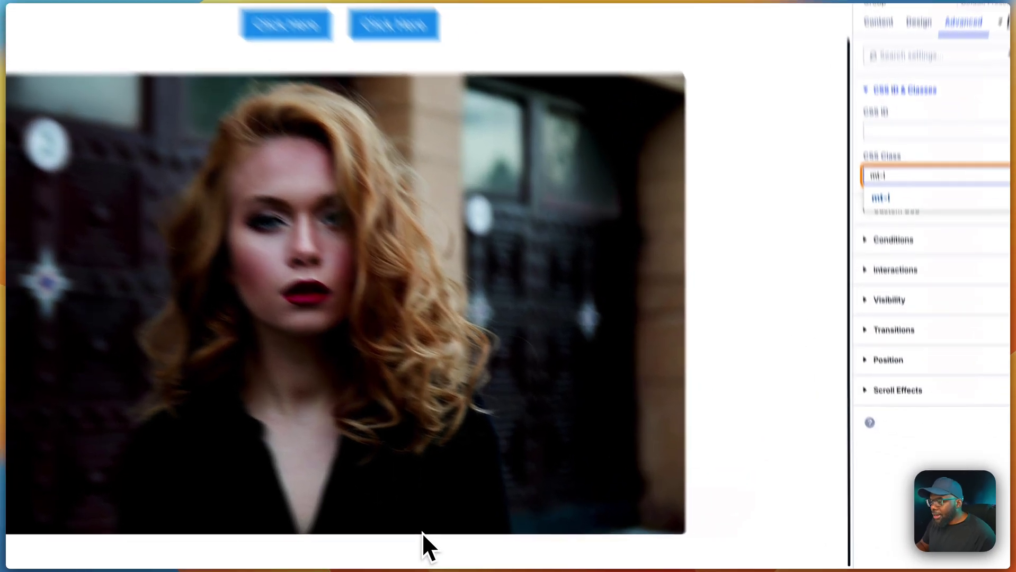
Add a new group with an Image module below the portrait photo
click(514, 536)
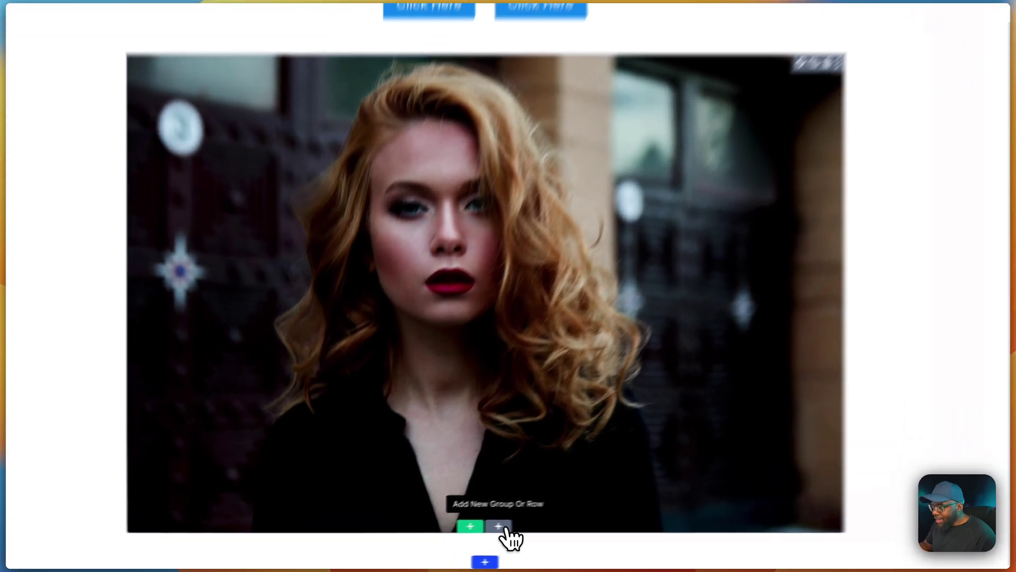
click(454, 535)
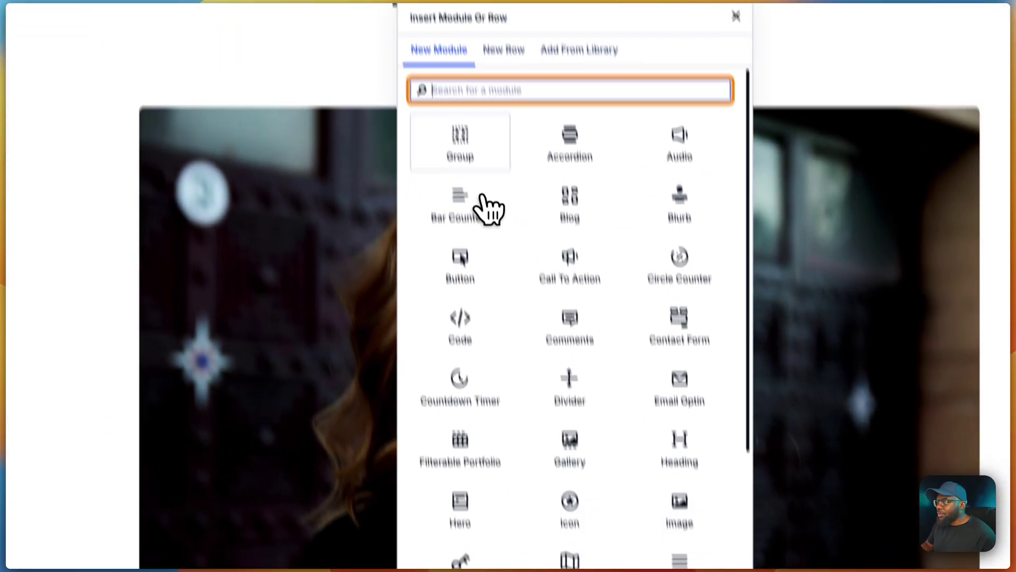
click(483, 153)
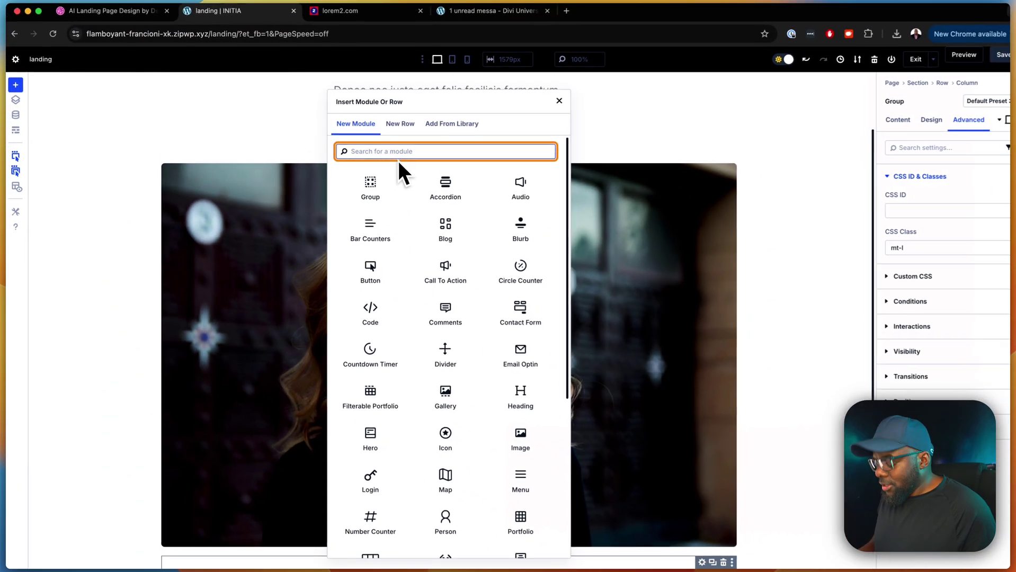
text(image)
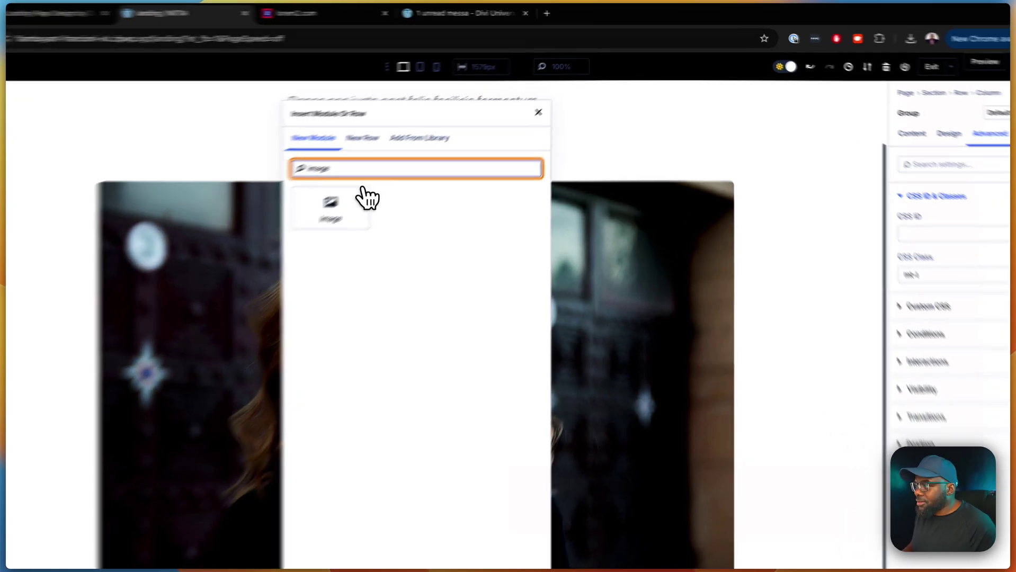
click(363, 196)
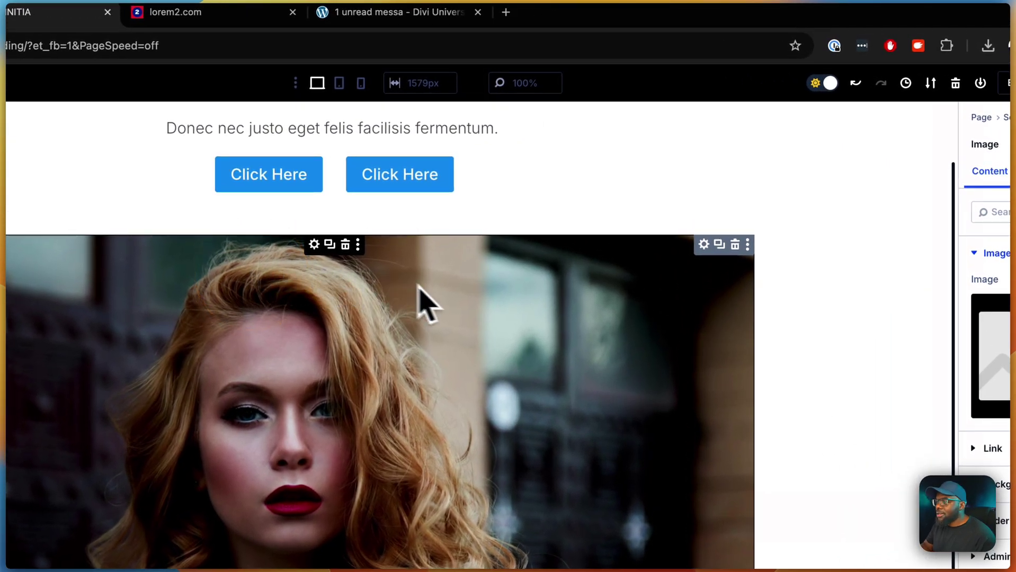
Choose the Rakuten logo from the Media Library for the new image
scroll(427, 303, down, 8)
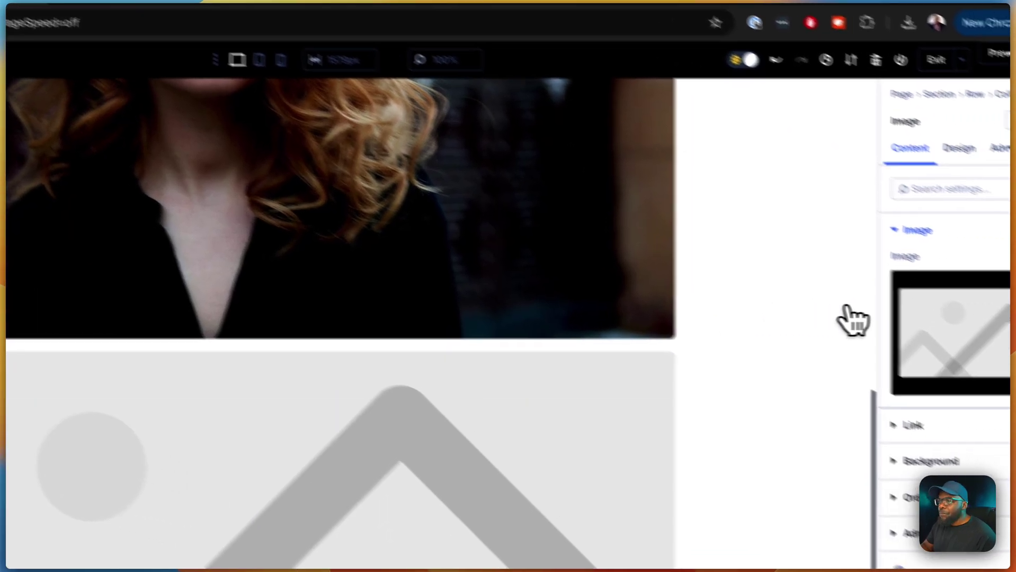
click(1004, 334)
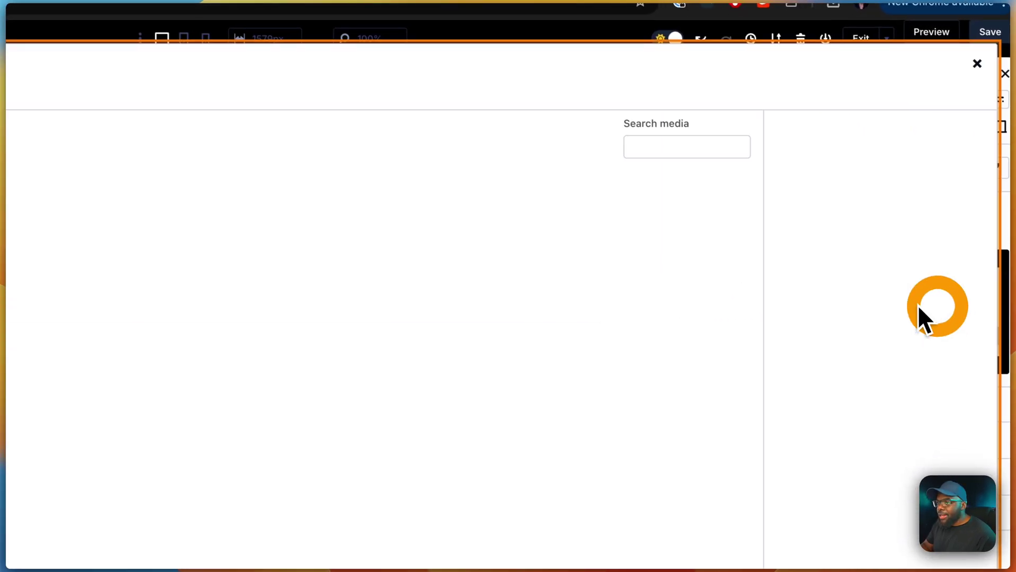
click(156, 218)
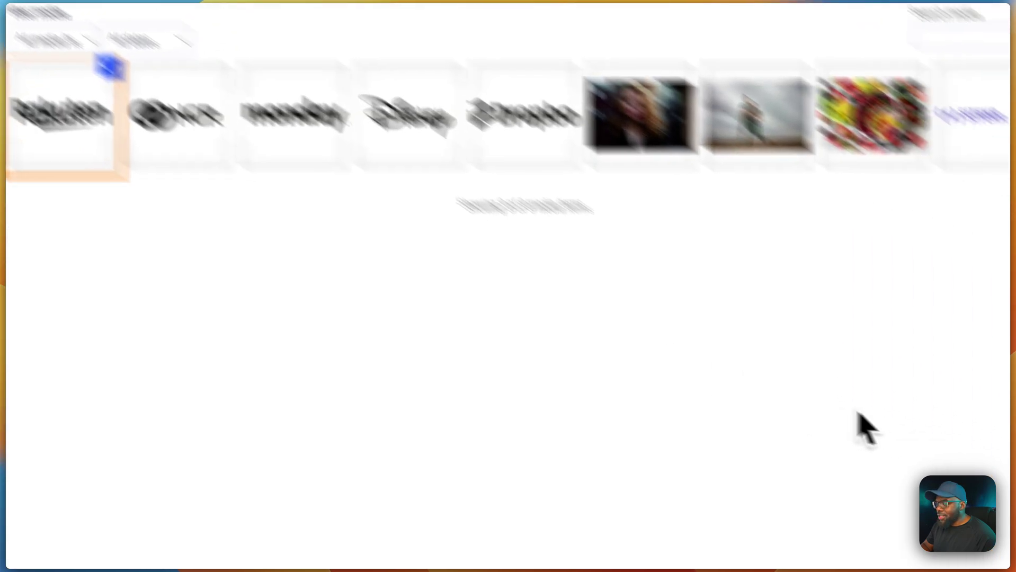
click(902, 522)
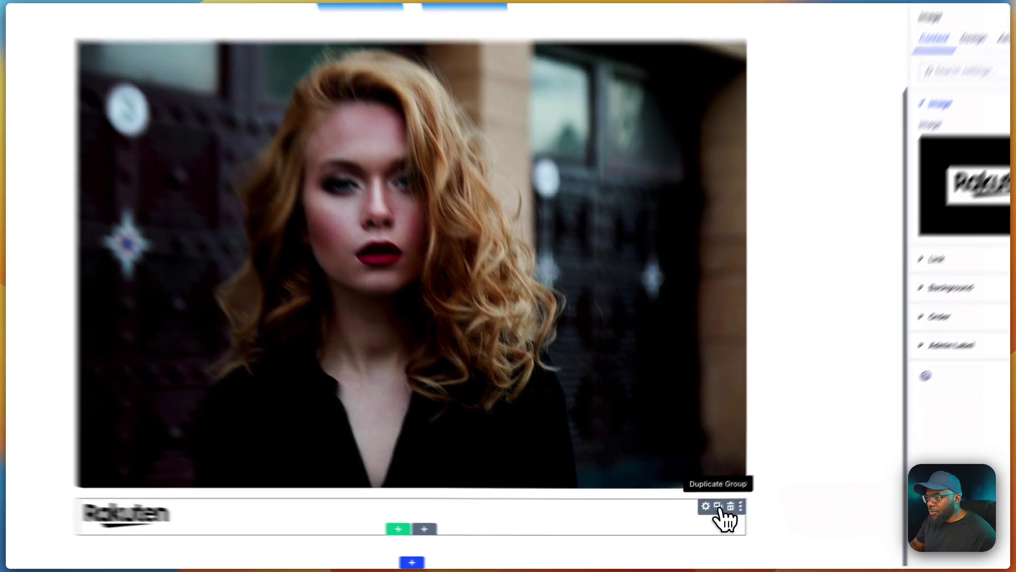
Duplicate the Rakuten logo image into four copies and delete the extra bottom logo row
click(704, 517)
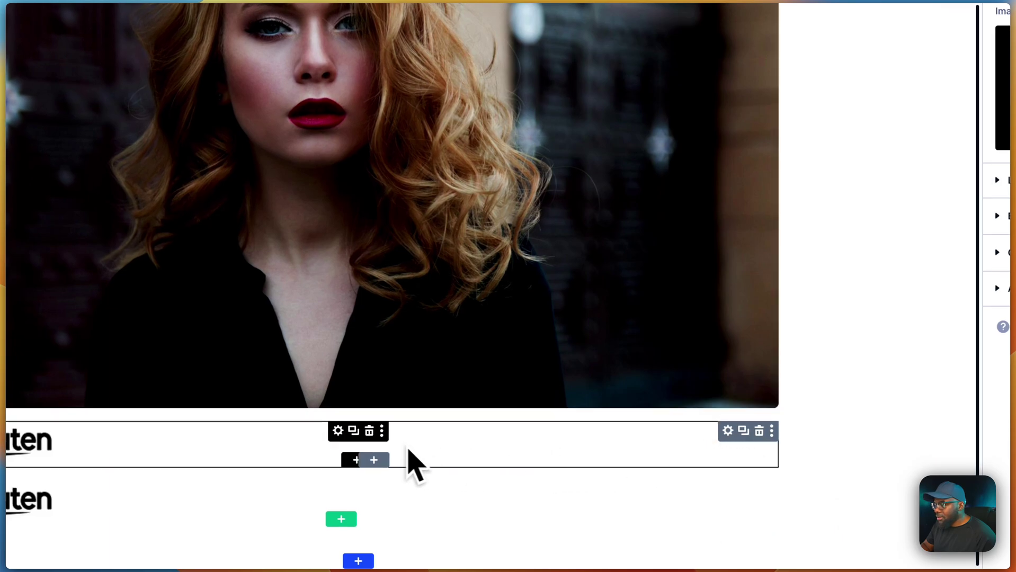
click(354, 431)
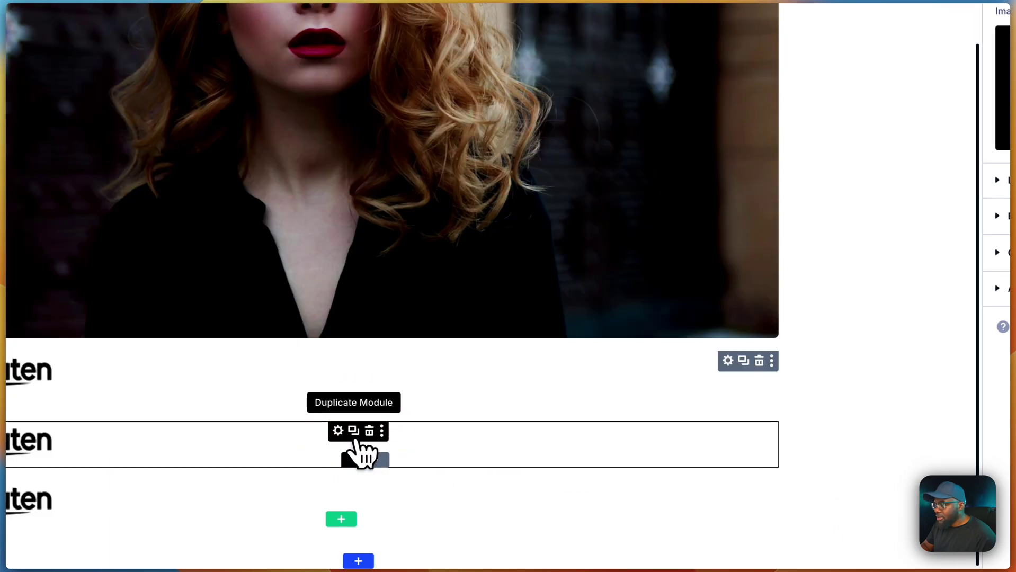
click(354, 432)
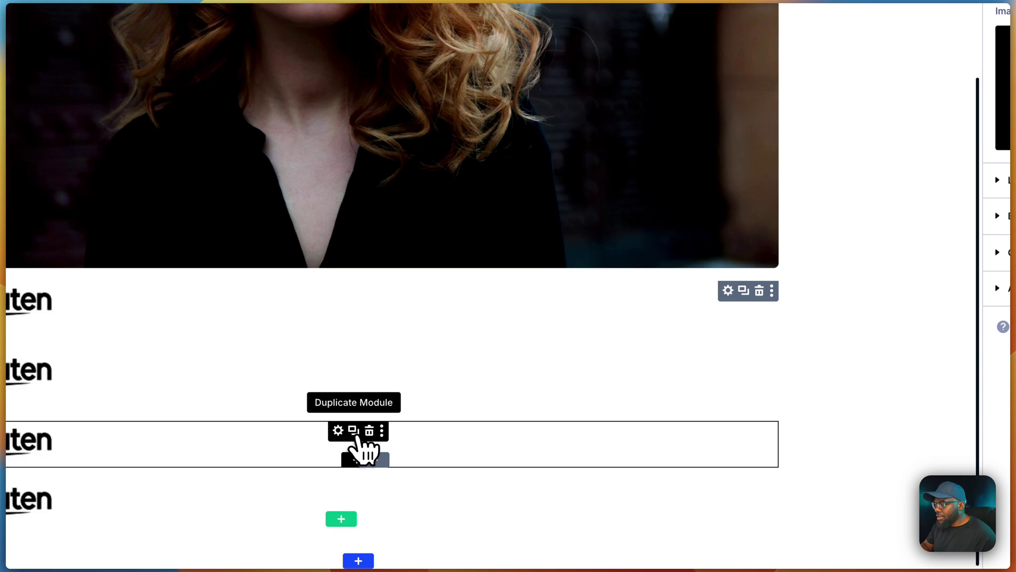
click(354, 433)
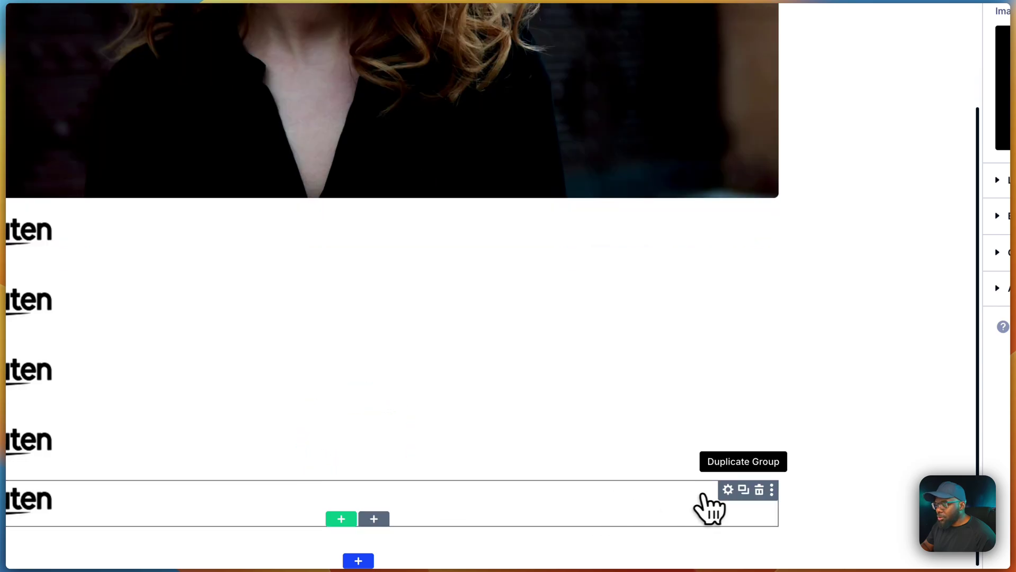
click(759, 489)
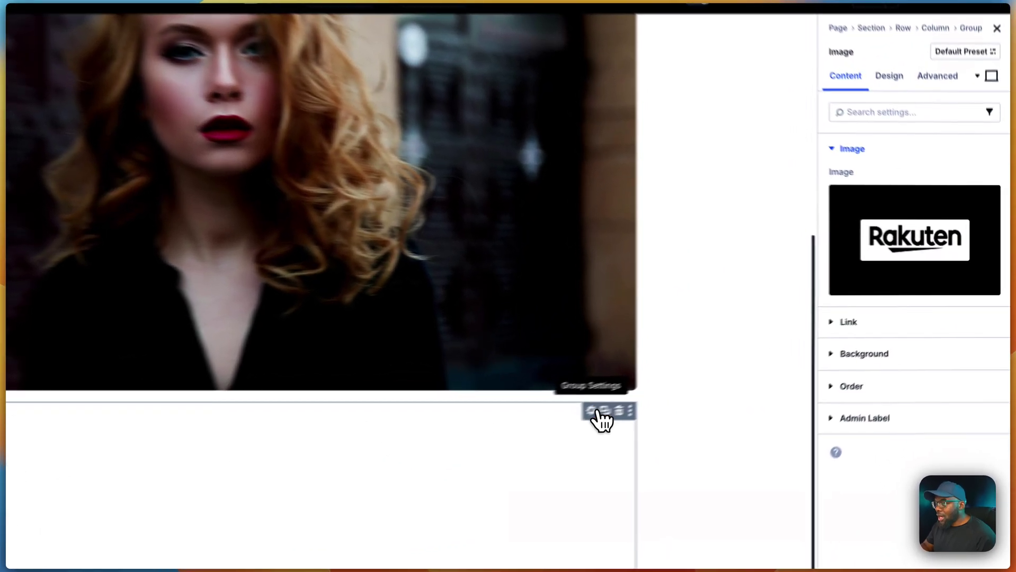
click(693, 375)
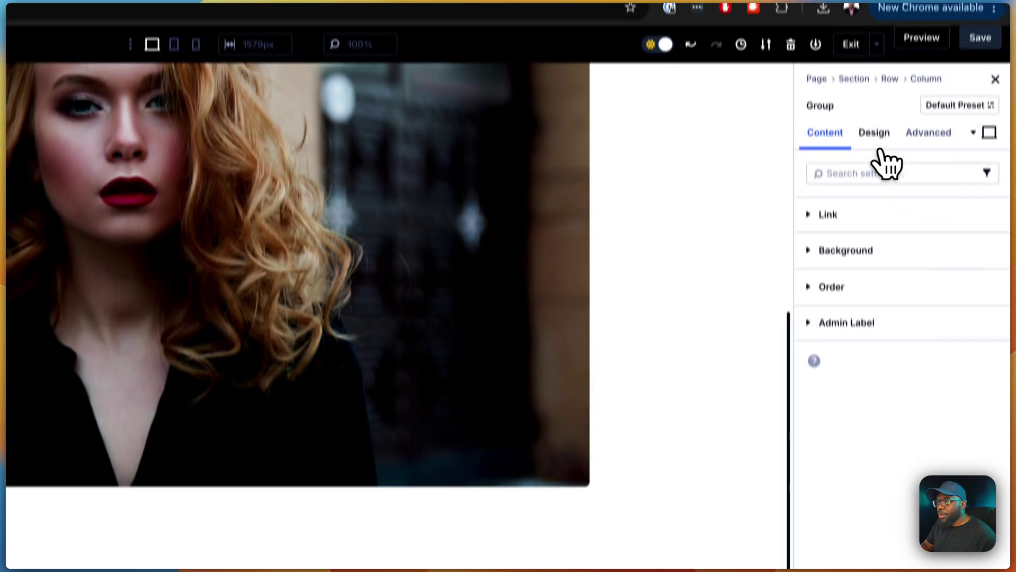
Set the logo group's Layout Direction to Row and Justify Content to Space Between
click(886, 138)
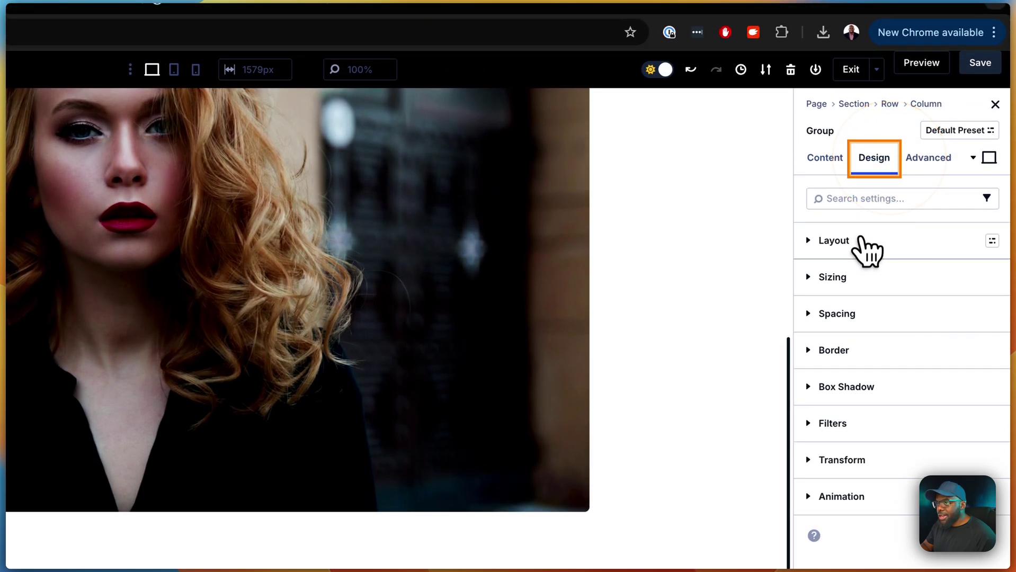
click(850, 247)
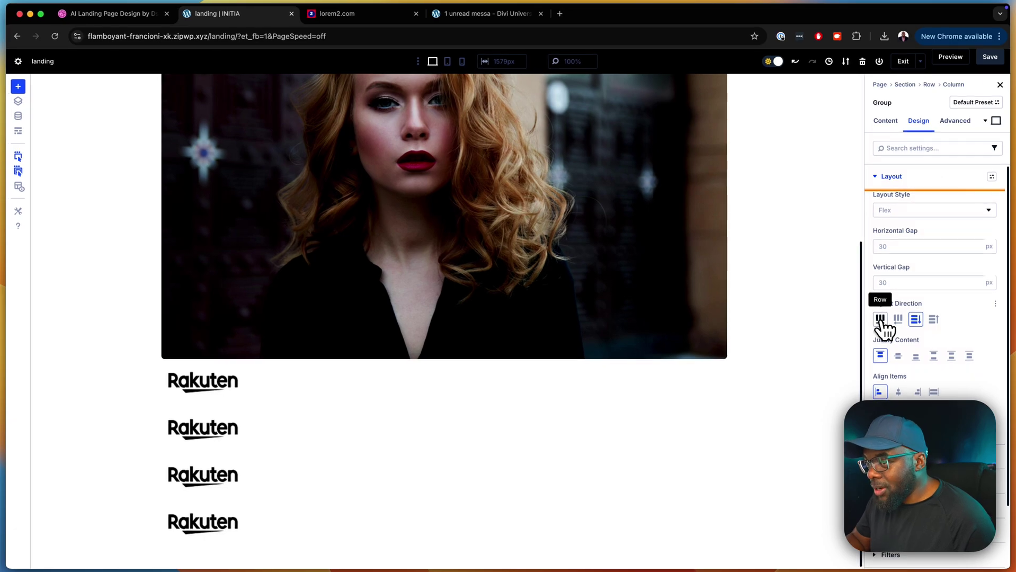
click(880, 319)
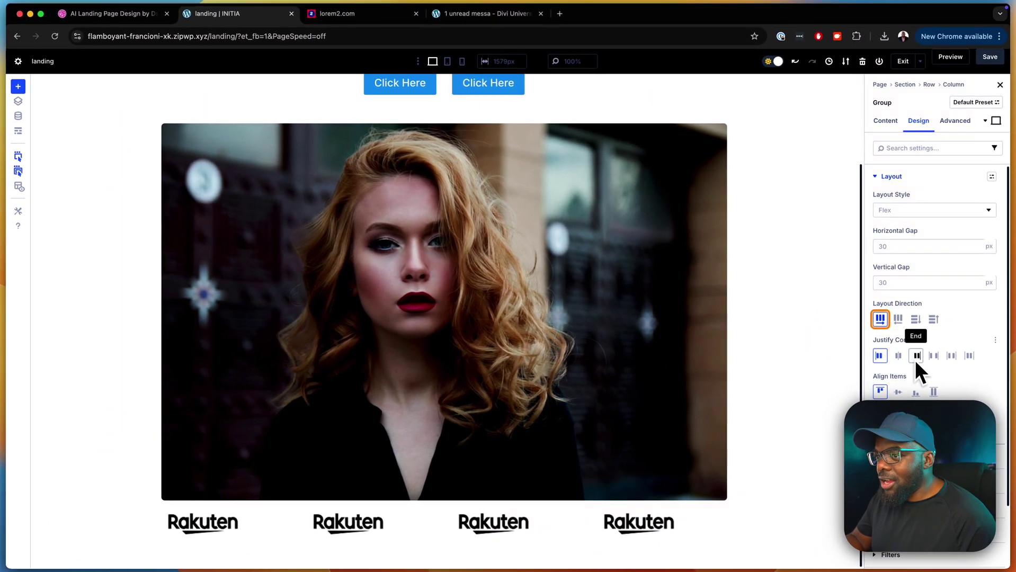
click(935, 357)
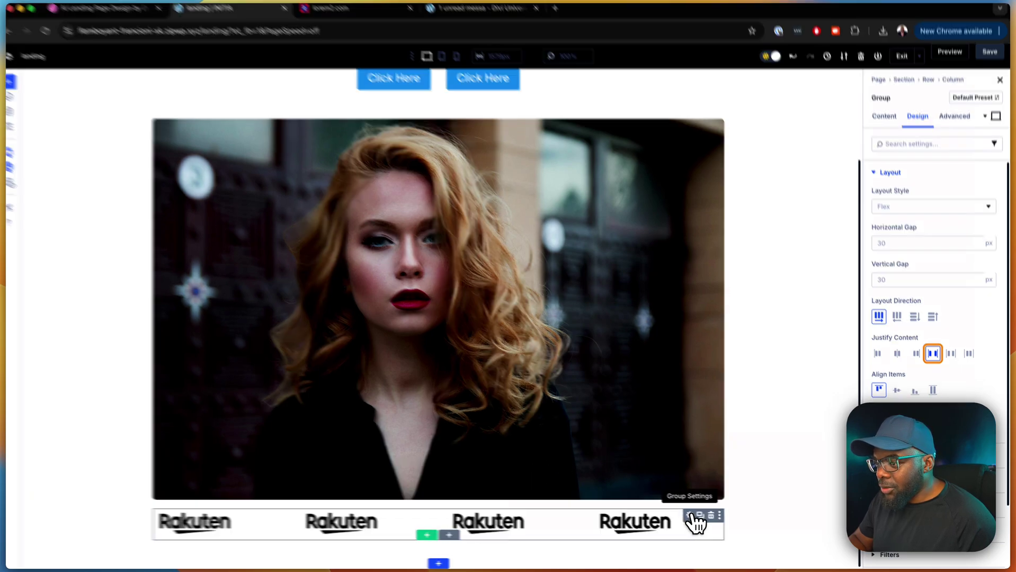
click(694, 516)
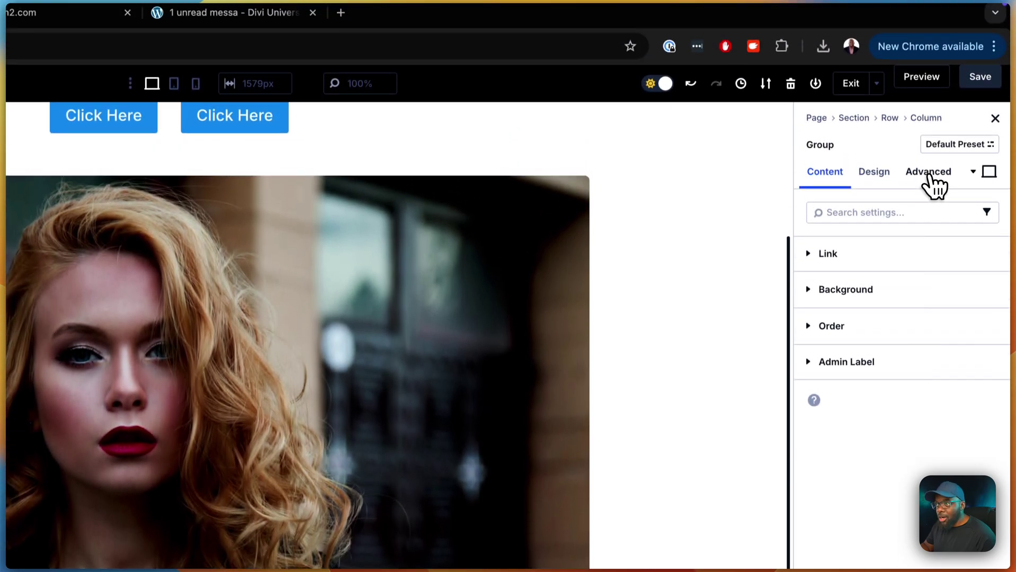
Add the mt-s class in the logo group's Advanced > CSS ID & Classes field
click(931, 180)
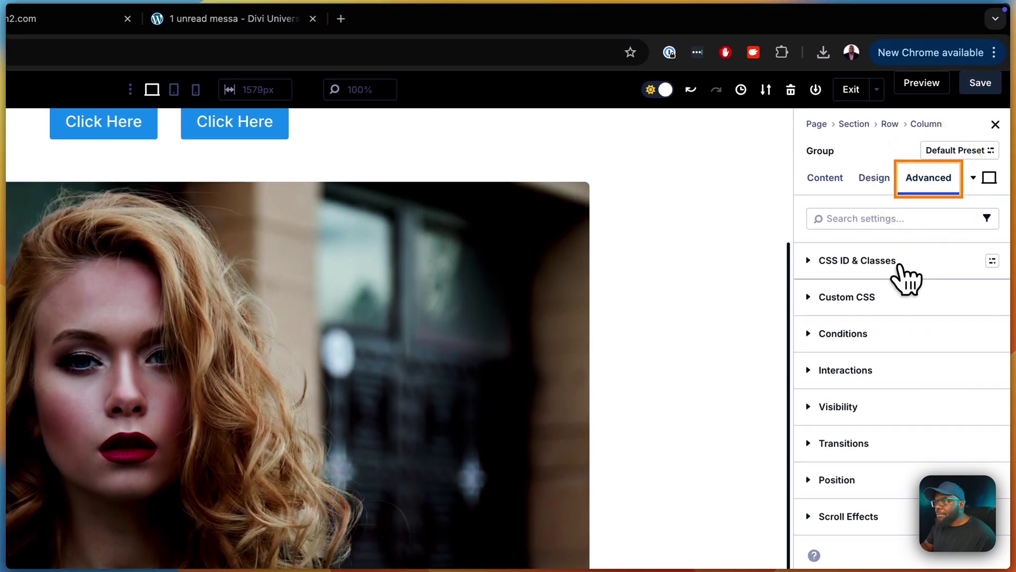
click(903, 273)
click(870, 365)
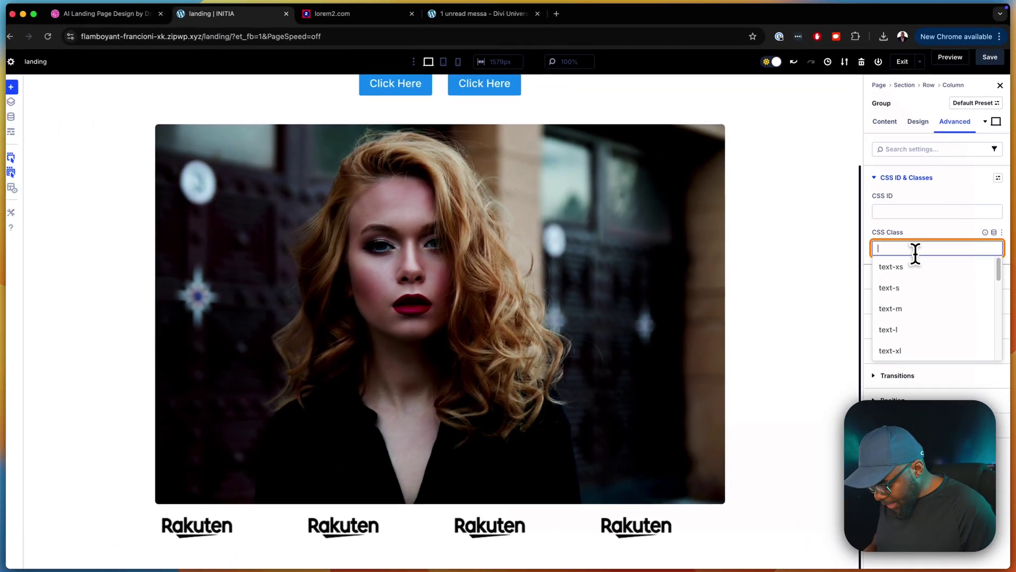
text(mt)
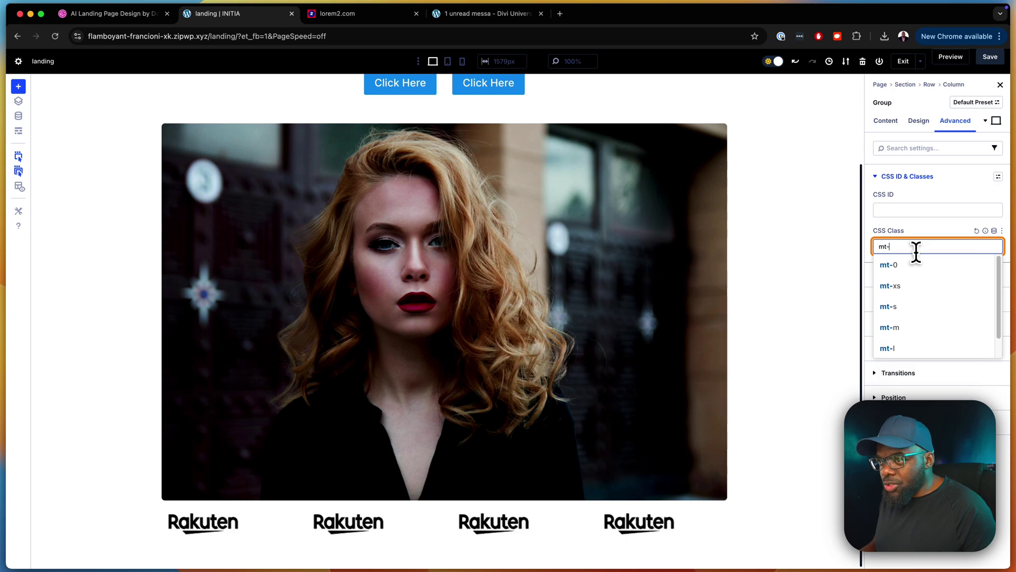
text(-)
click(910, 306)
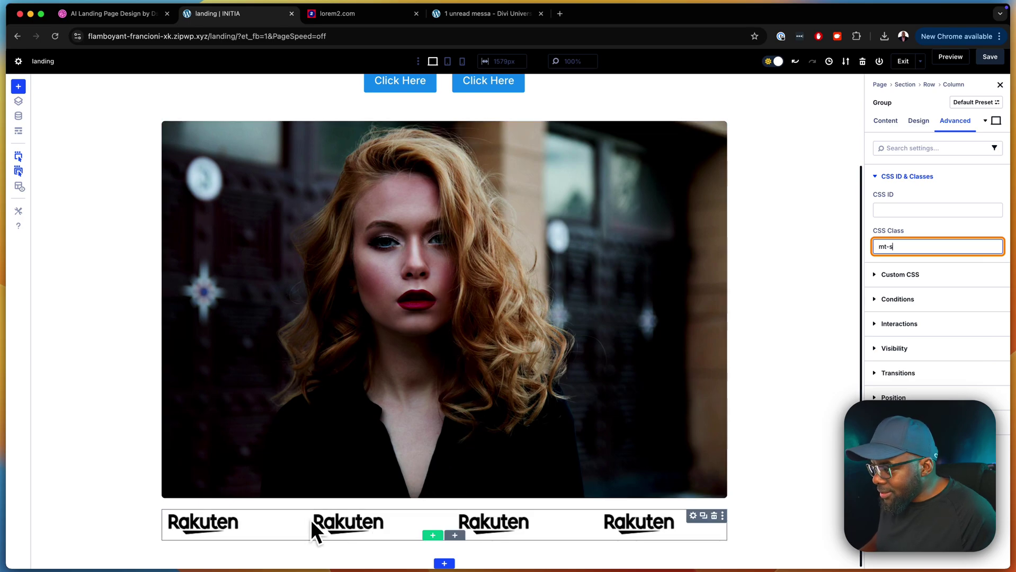
scroll(577, 466, up, 1)
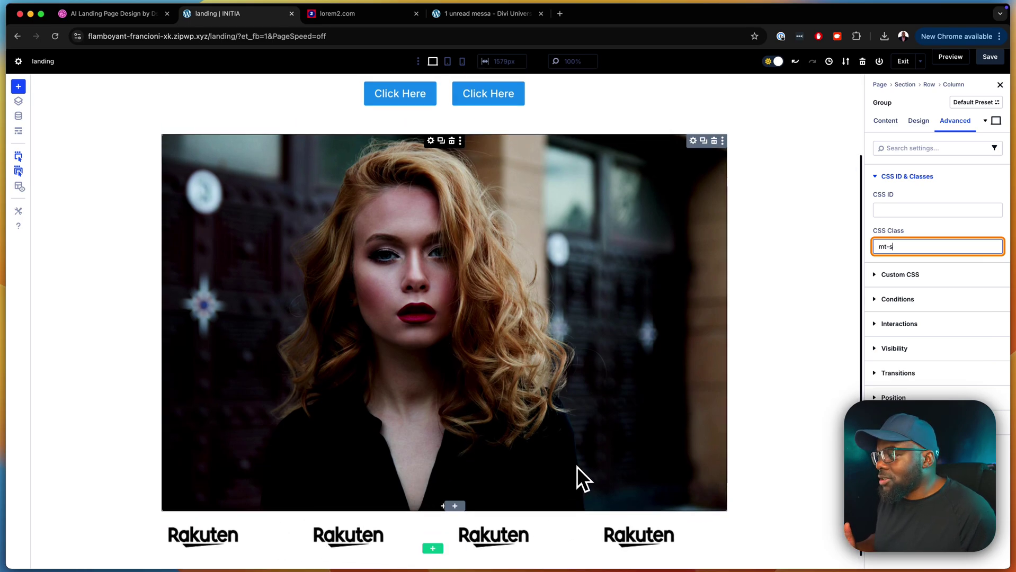
scroll(578, 464, up, 4)
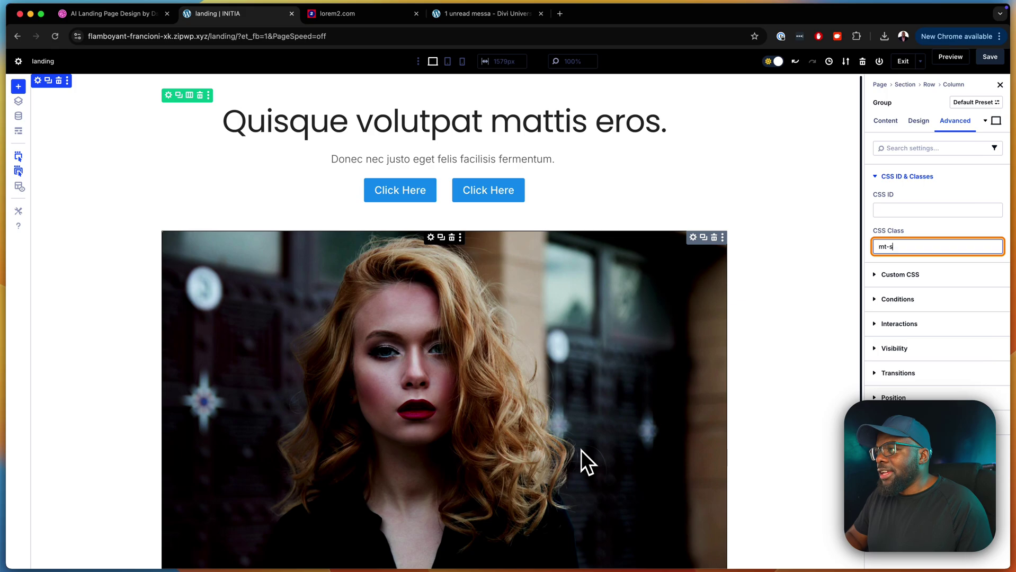
scroll(580, 452, down, 5)
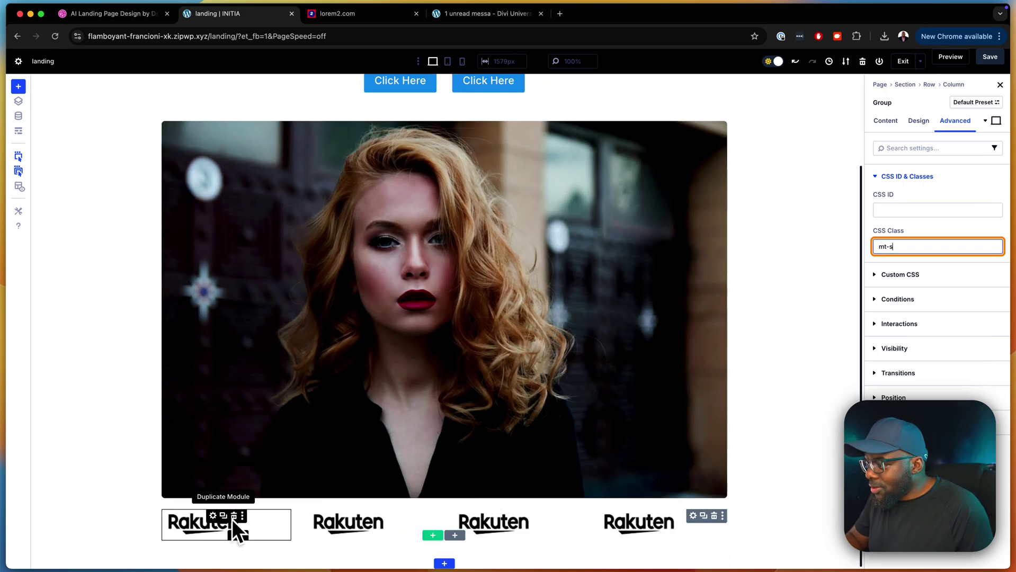
Replace the second, third and fourth Rakuten logos with the NCR, Disney and Dropbox logos
click(359, 516)
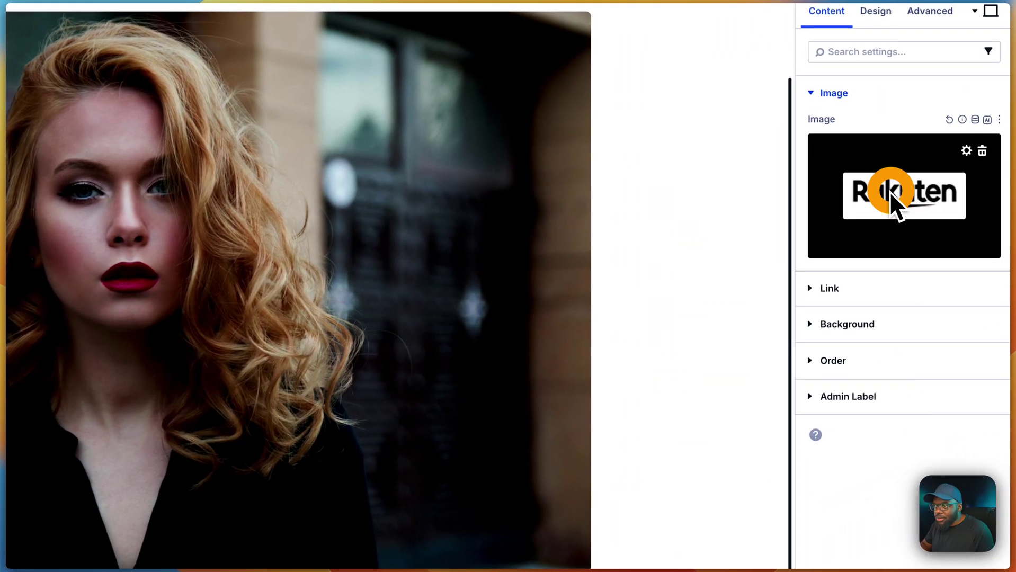
click(890, 199)
click(246, 177)
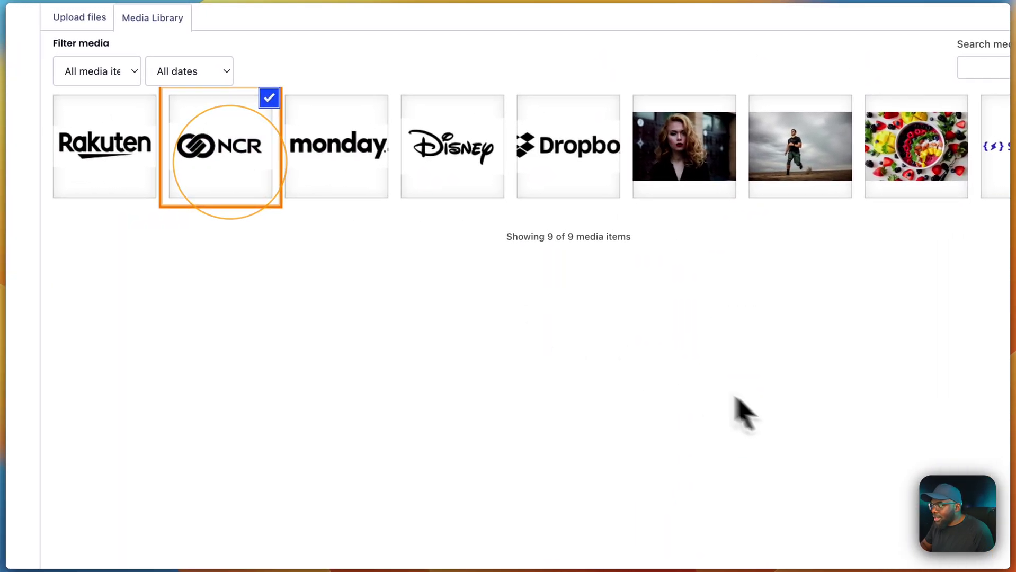
click(908, 523)
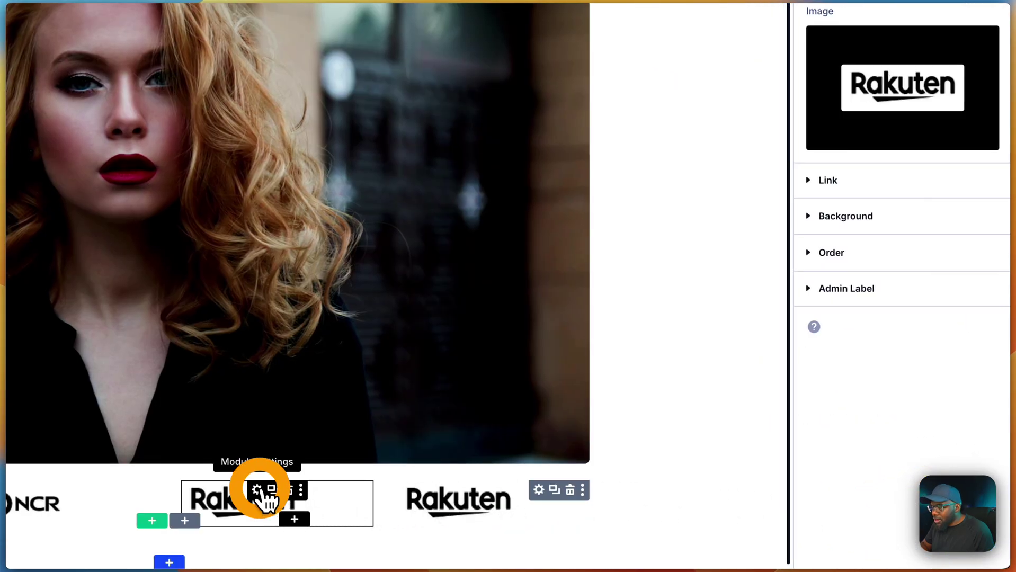
click(256, 490)
click(873, 227)
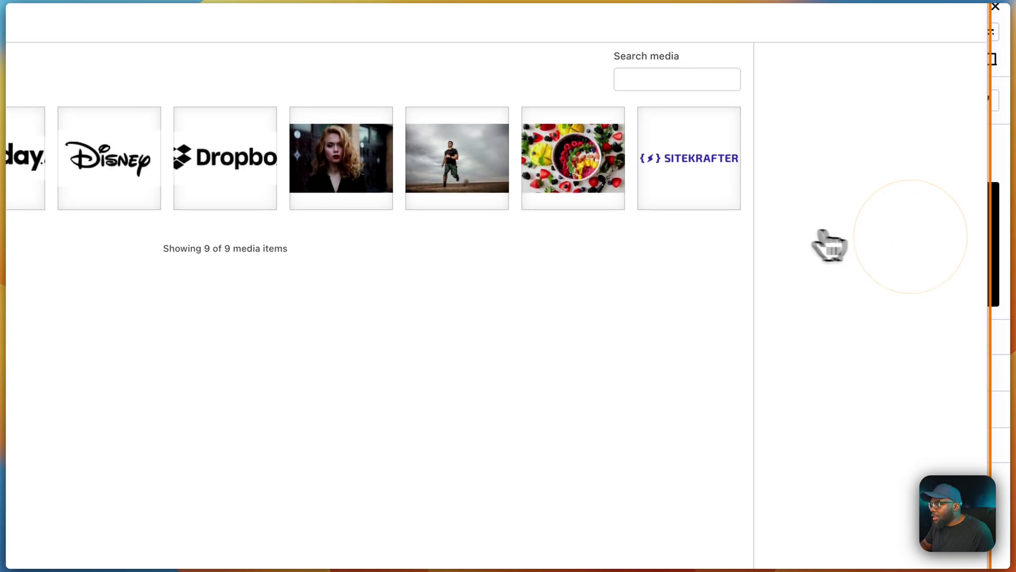
click(98, 151)
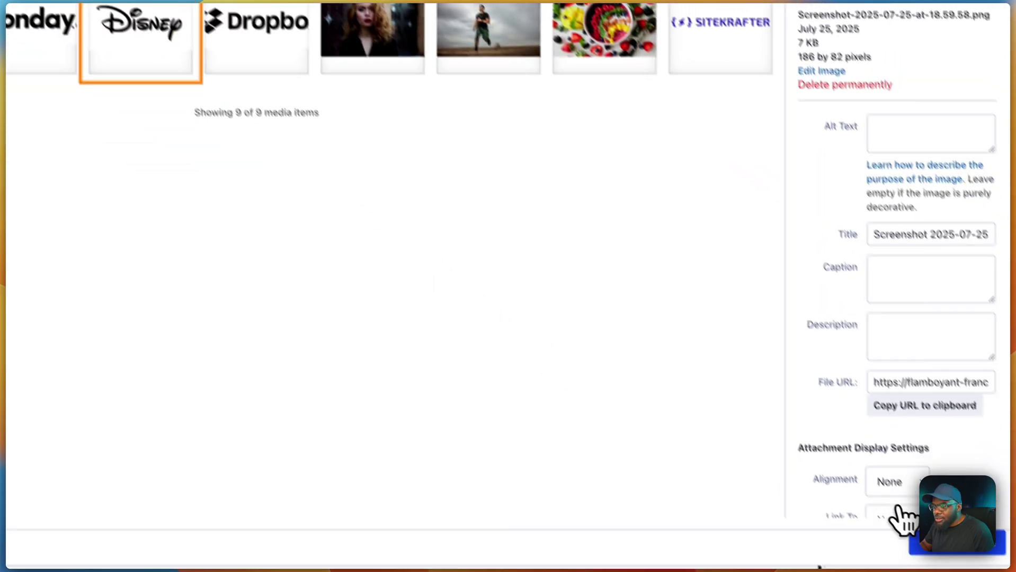
click(916, 540)
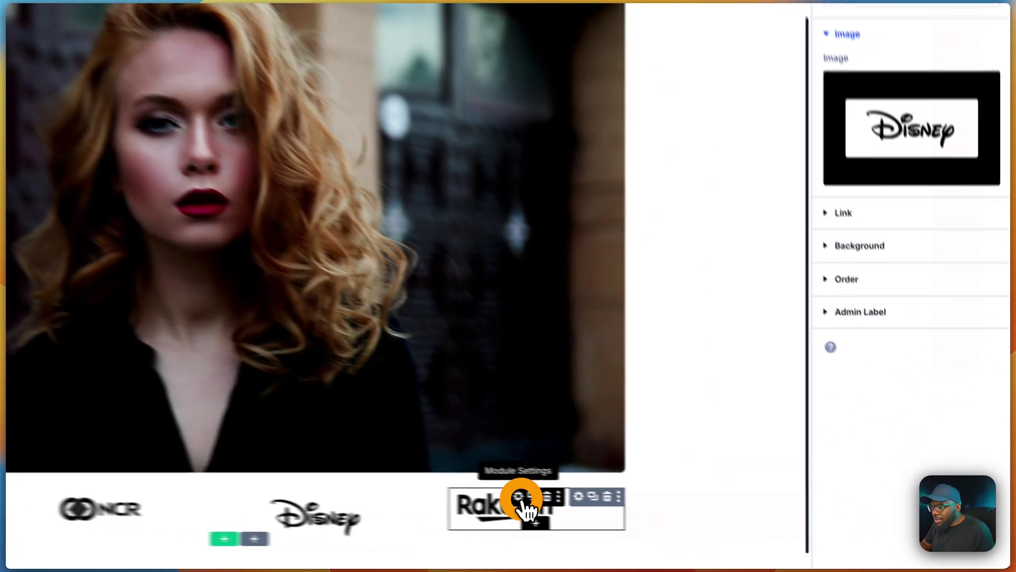
click(649, 516)
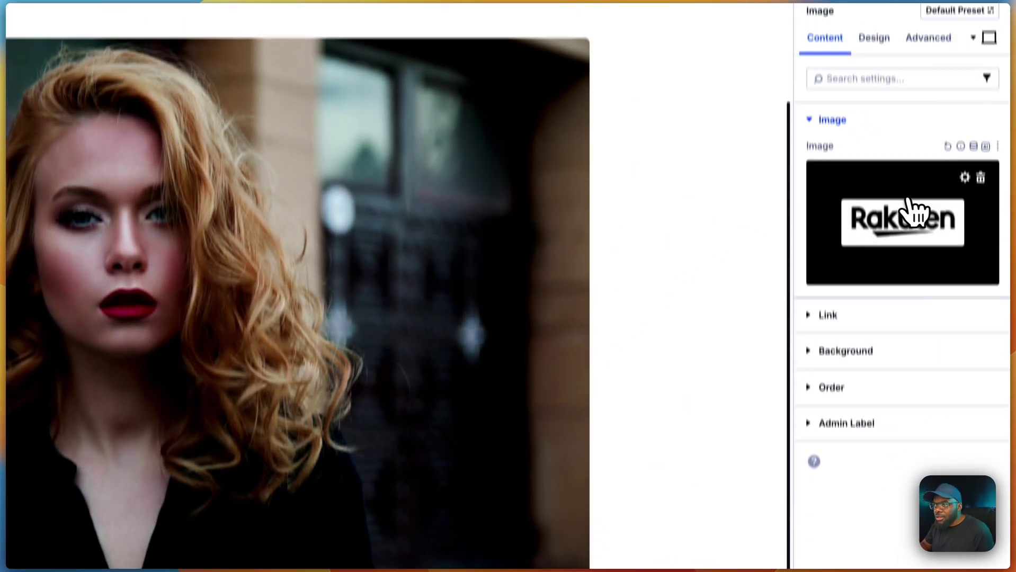
click(919, 255)
click(248, 170)
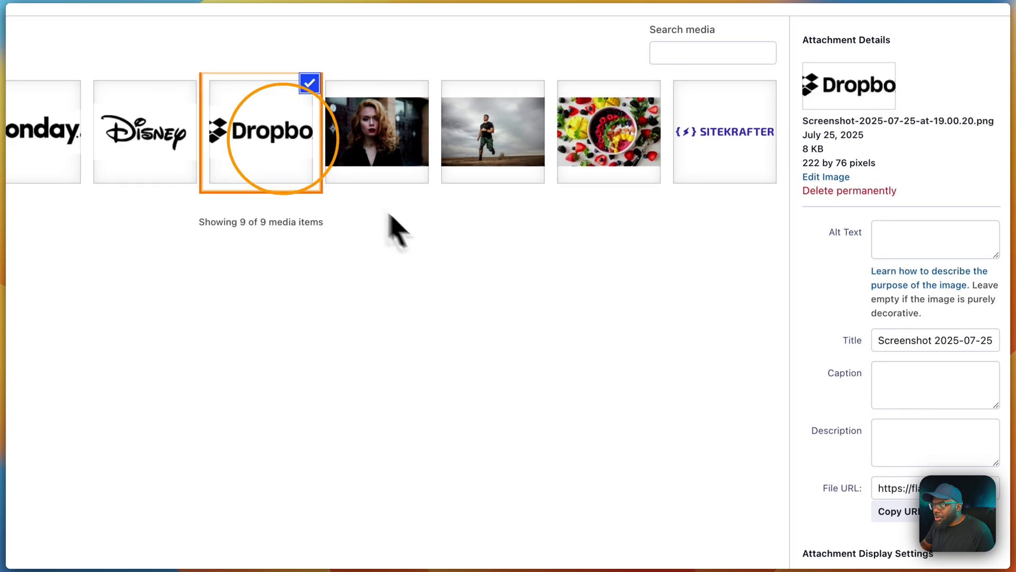
click(903, 537)
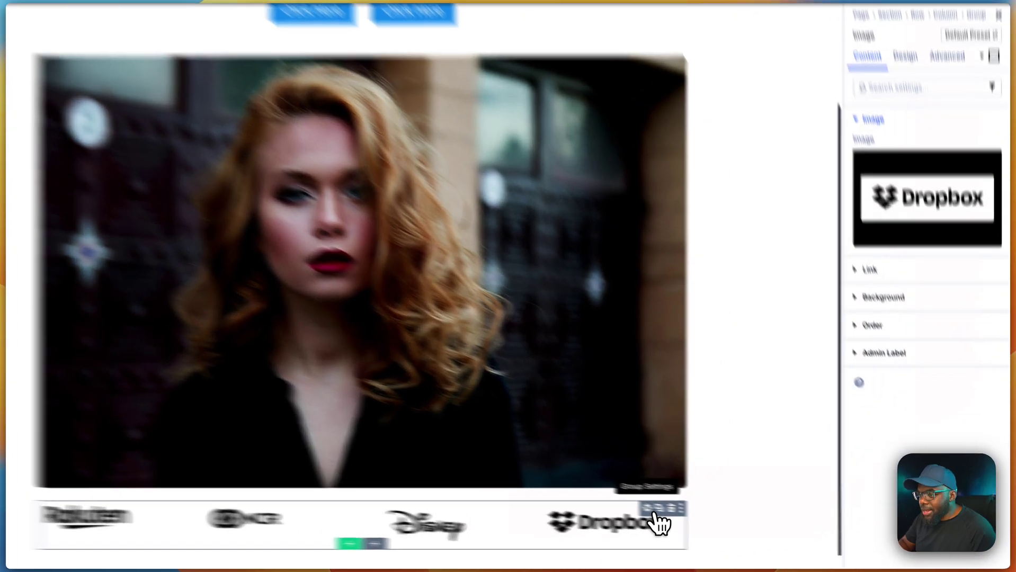
Set the logo Group's Layout Align Items to Center, then save the page
click(693, 515)
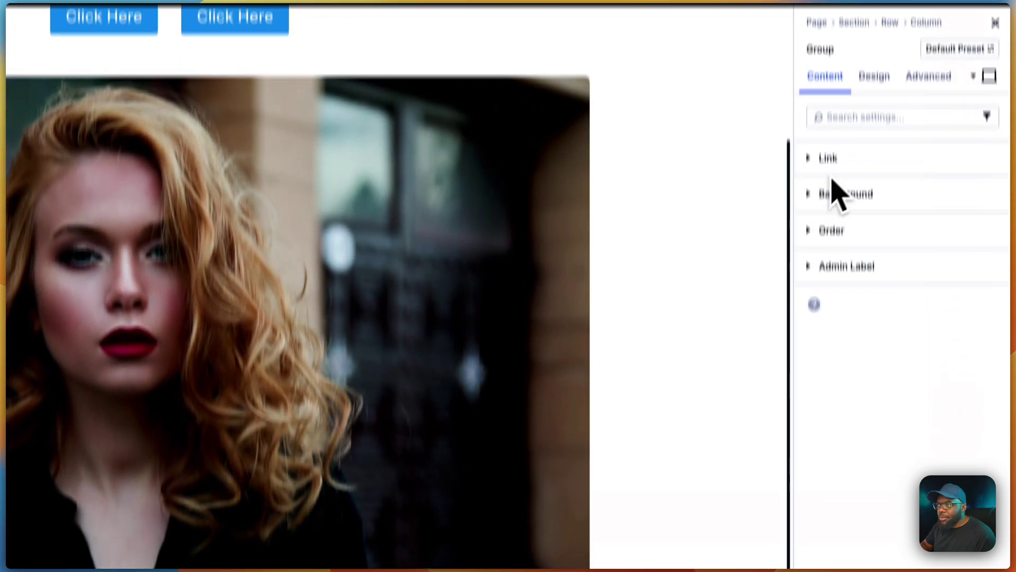
click(874, 75)
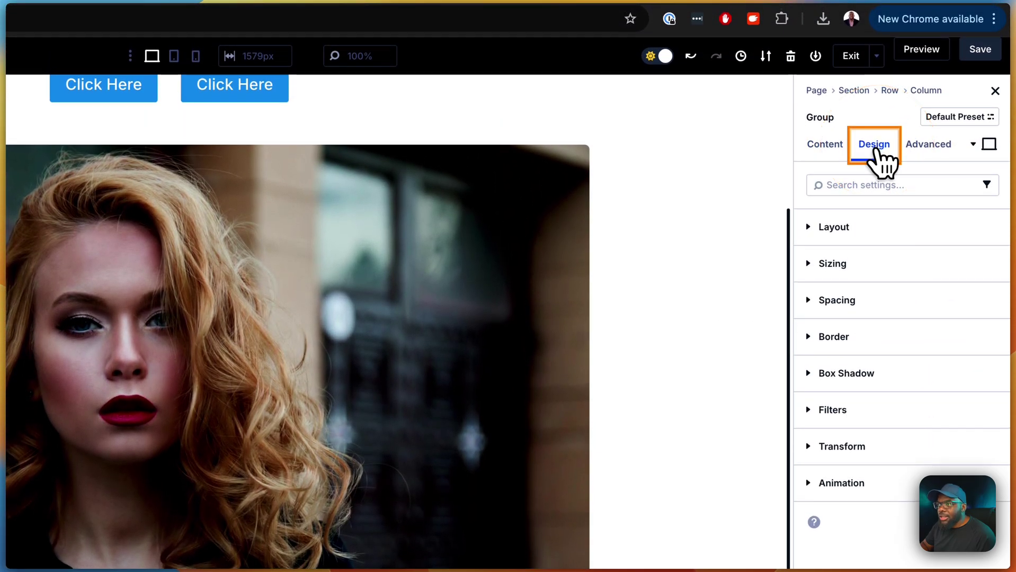
click(861, 227)
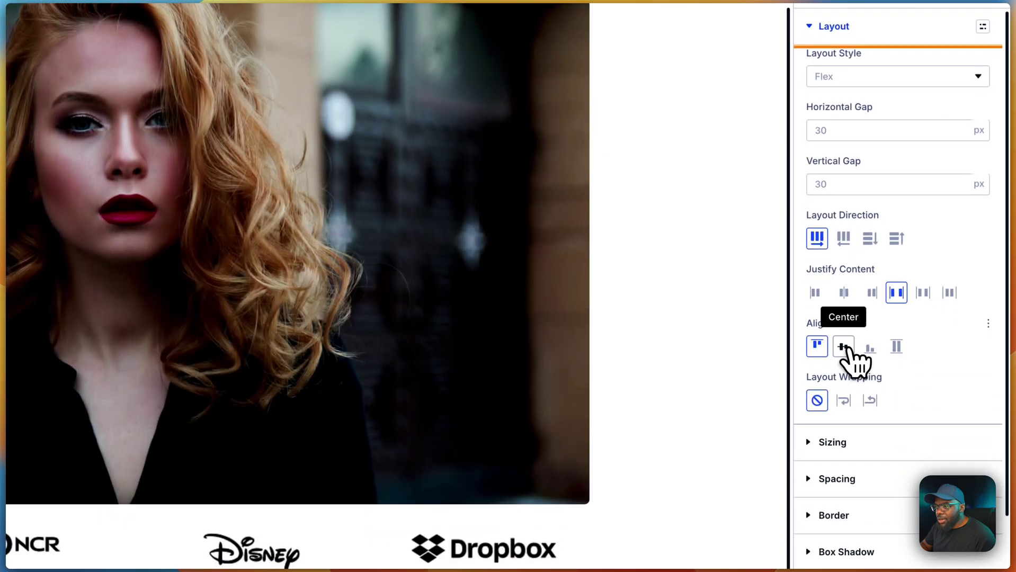
click(844, 373)
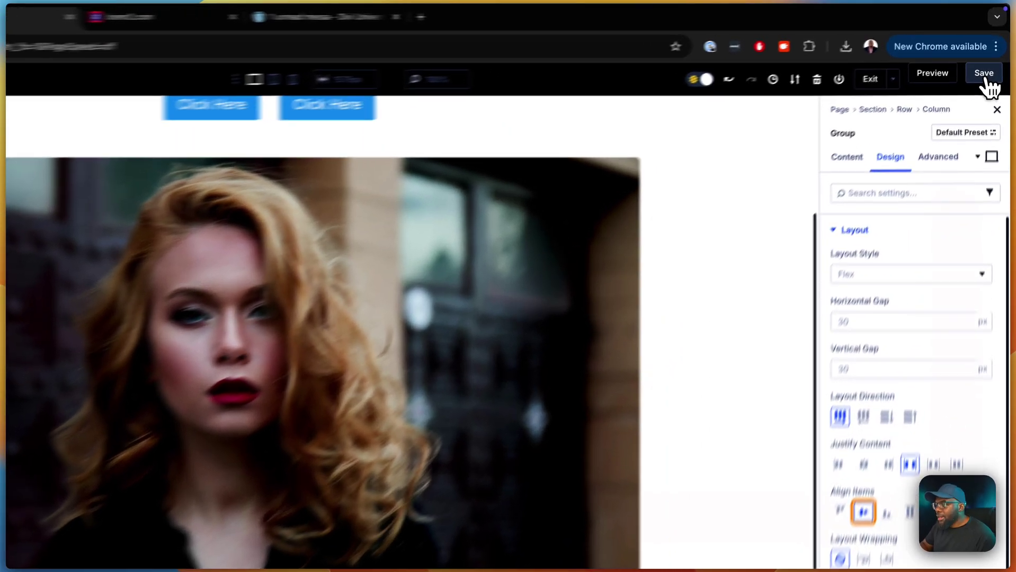
click(990, 57)
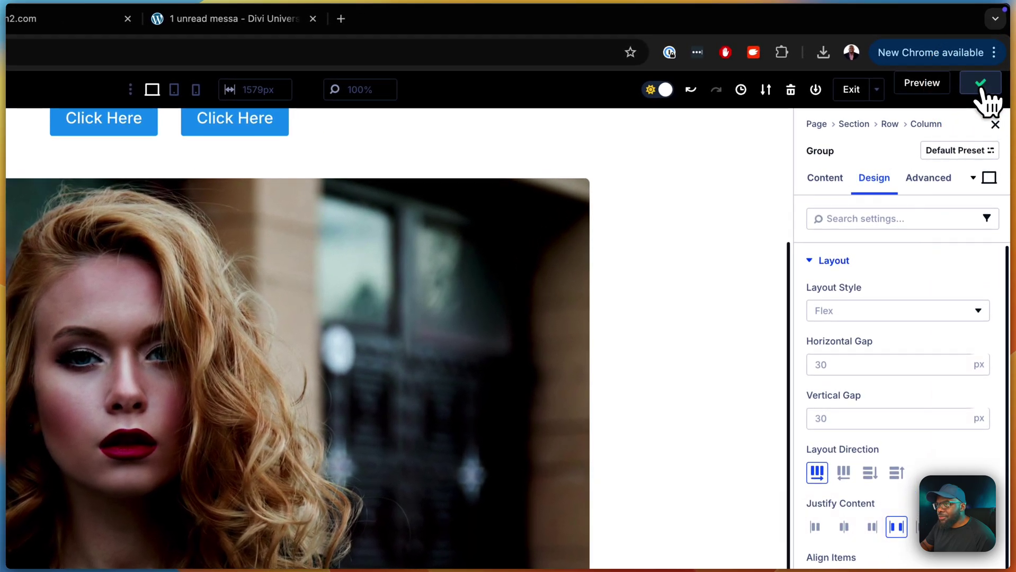
Preview the saved page in a new tab and scroll down to the logo row and back
click(935, 89)
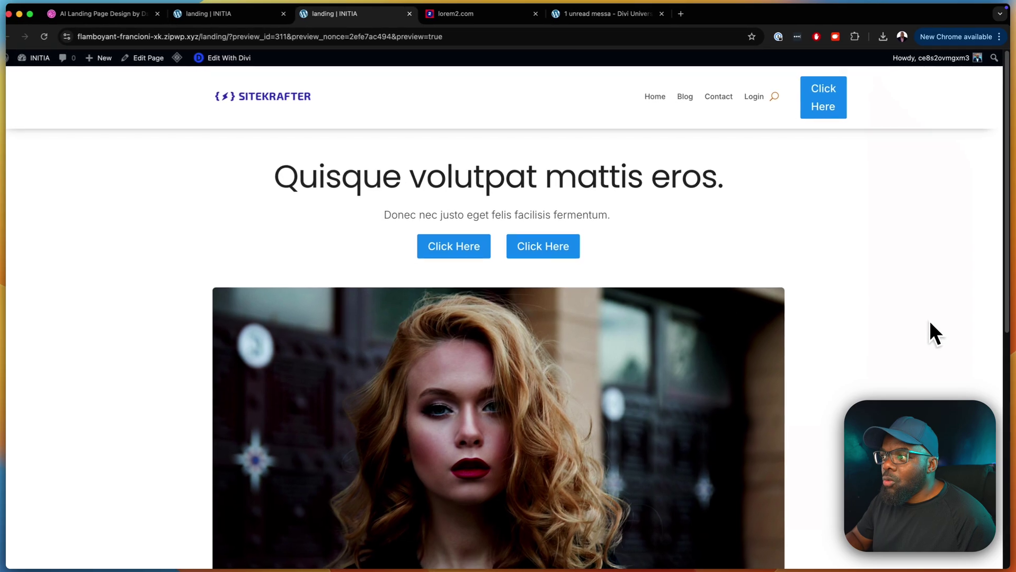
scroll(895, 324, down, 5)
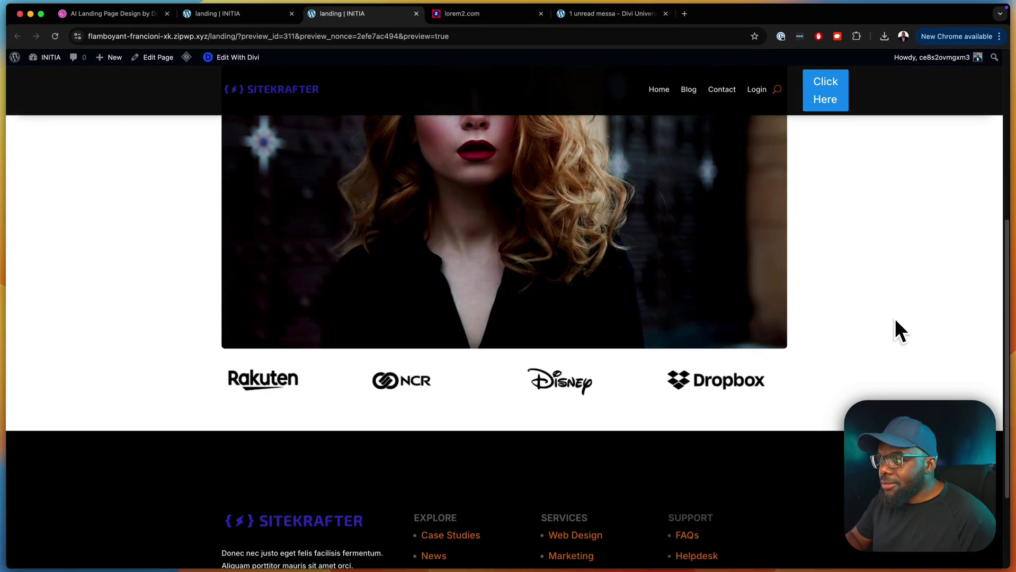
scroll(895, 316, up, 5)
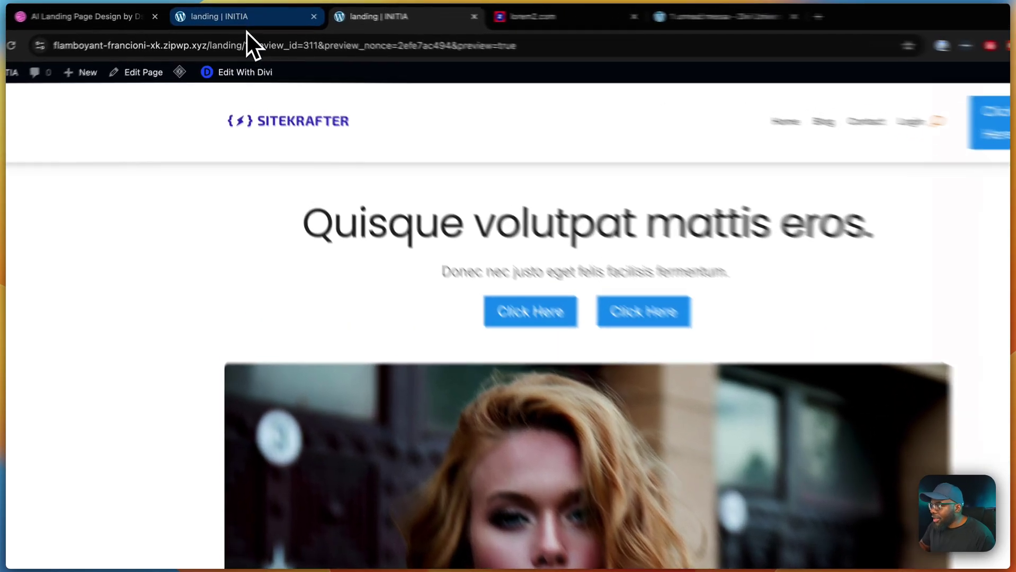
click(247, 24)
scroll(609, 286, up, 3)
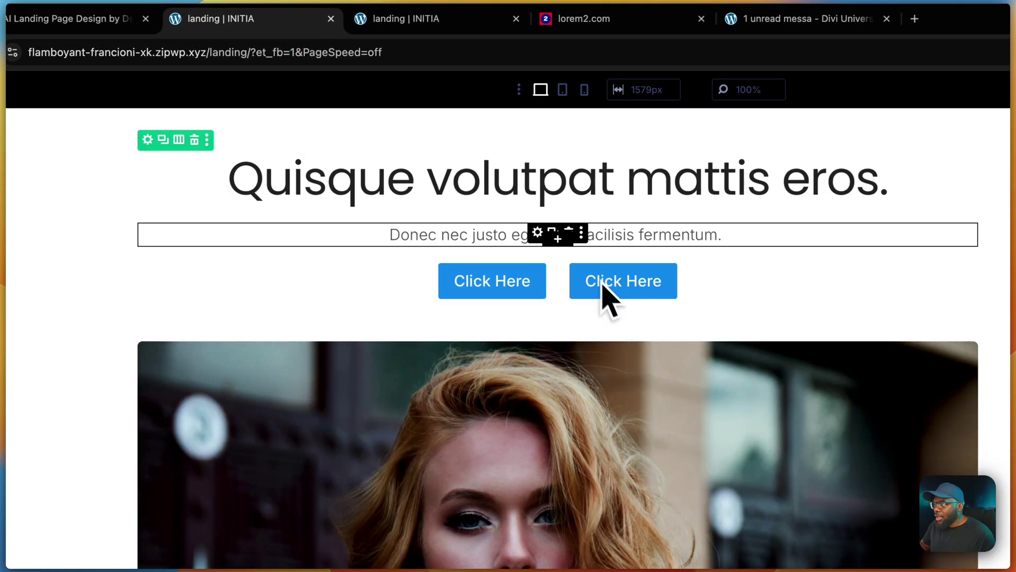
click(537, 160)
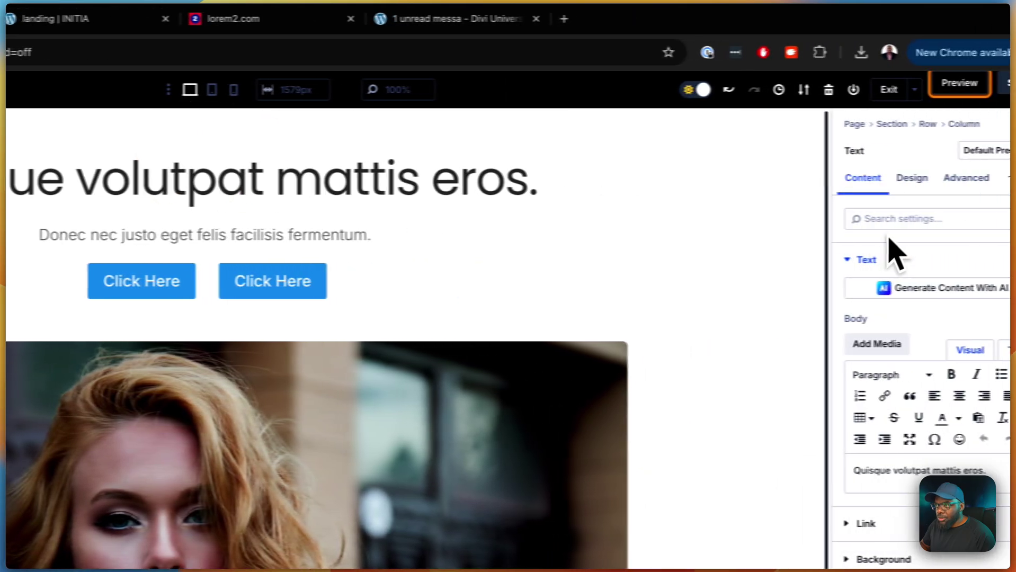
click(912, 180)
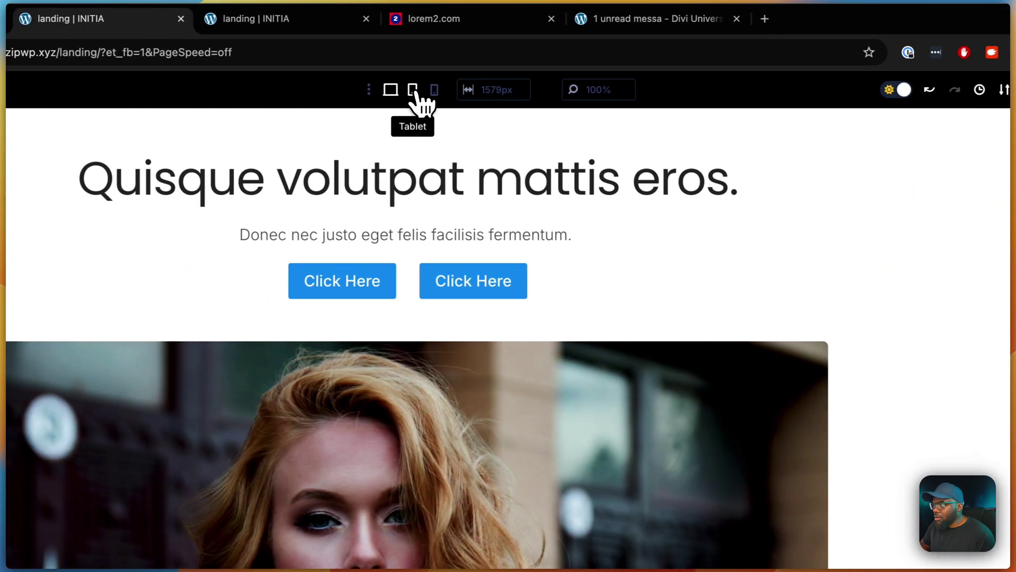
click(173, 90)
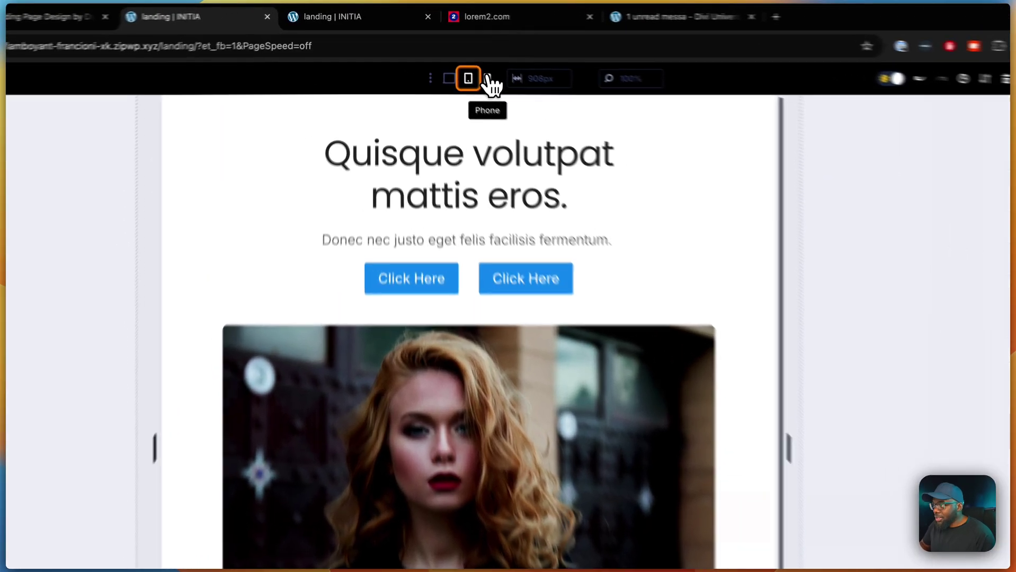
click(488, 80)
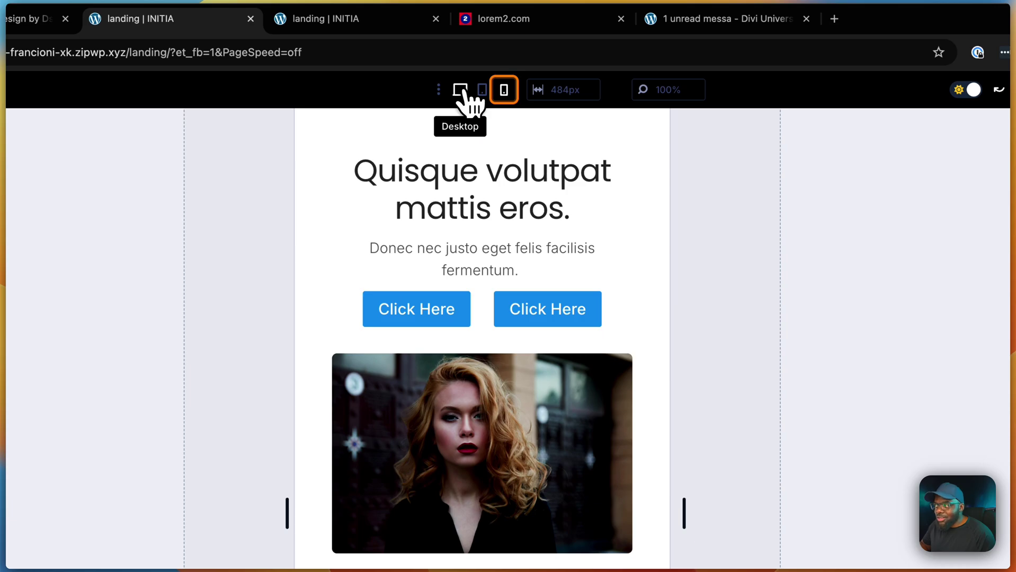
click(460, 91)
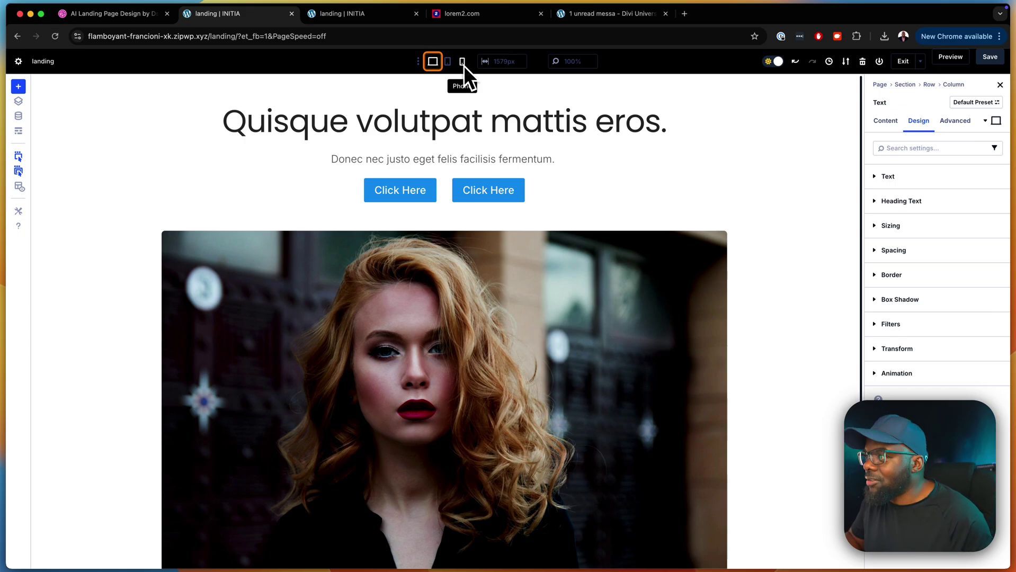
Return to the preview tab and open Chrome DevTools on it via Inspect
click(399, 18)
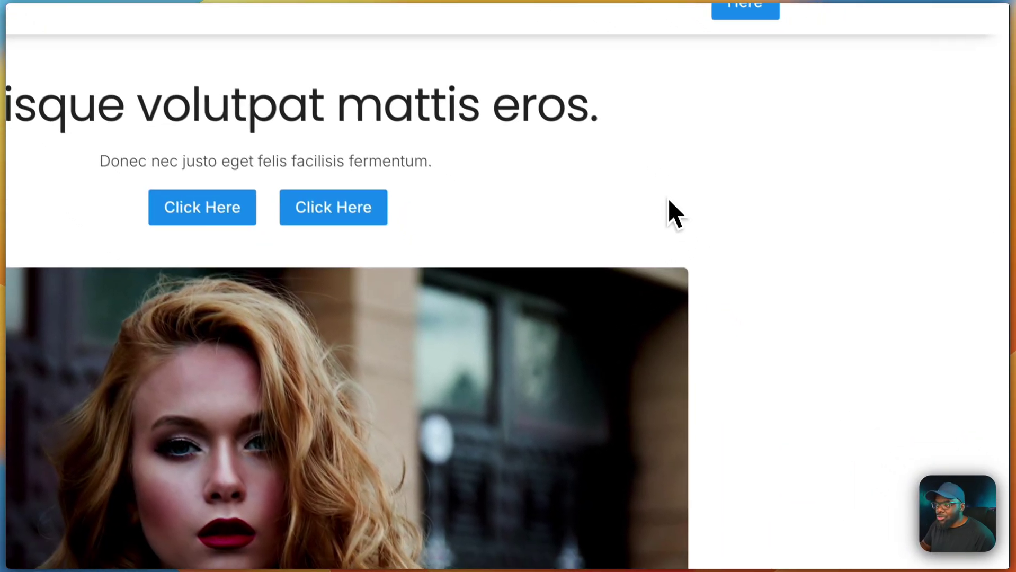
right_click(846, 345)
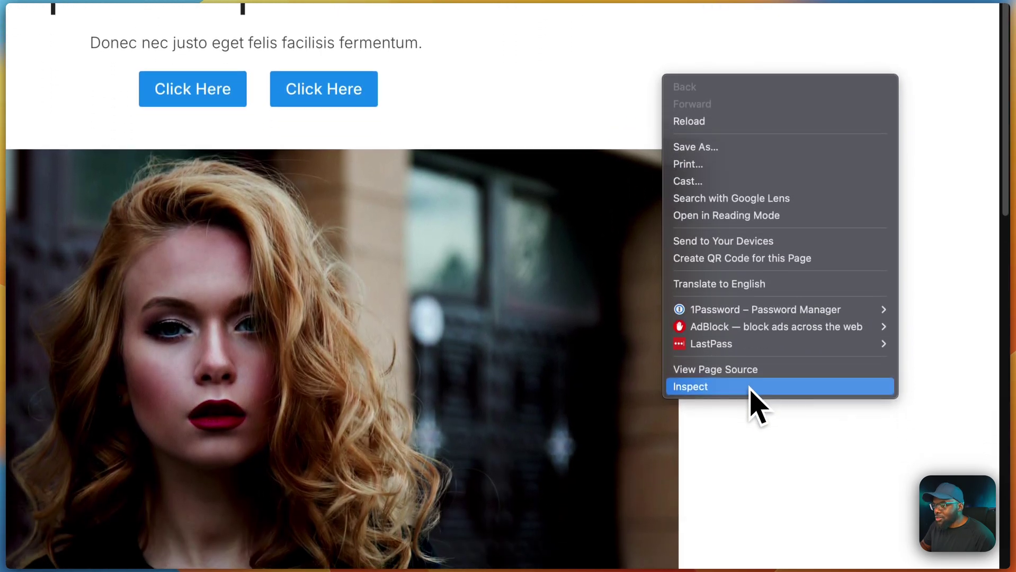
click(752, 502)
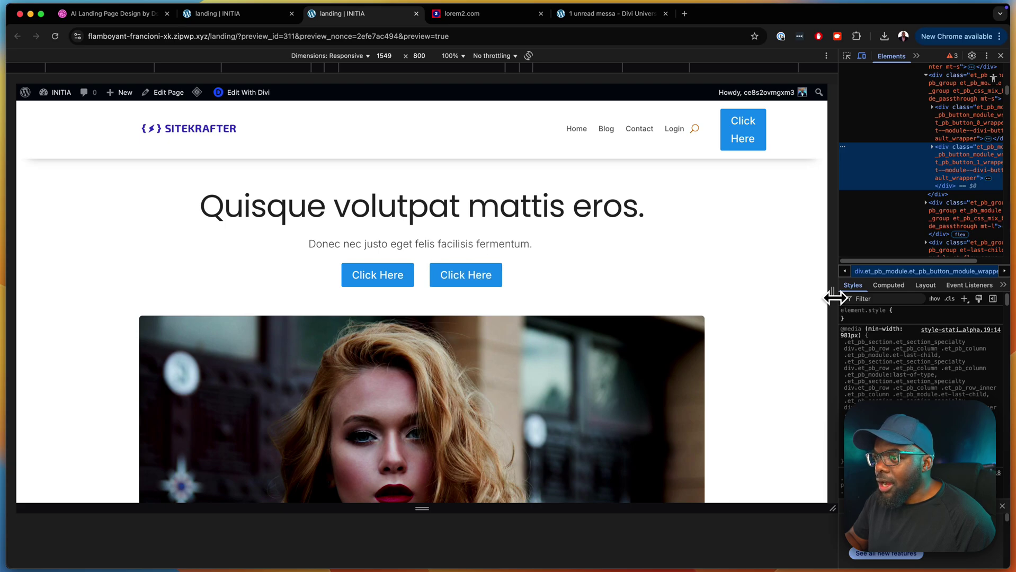
Narrow the responsive viewport to about 480 px wide to check the mobile layout
drag(834, 298, 616, 301)
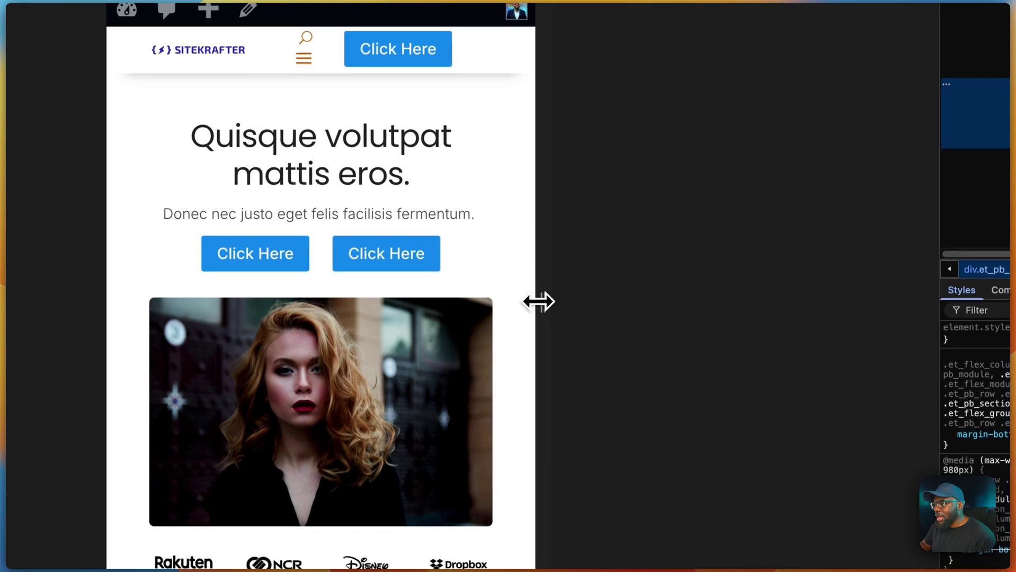
drag(601, 164, 588, 171)
drag(524, 308, 529, 302)
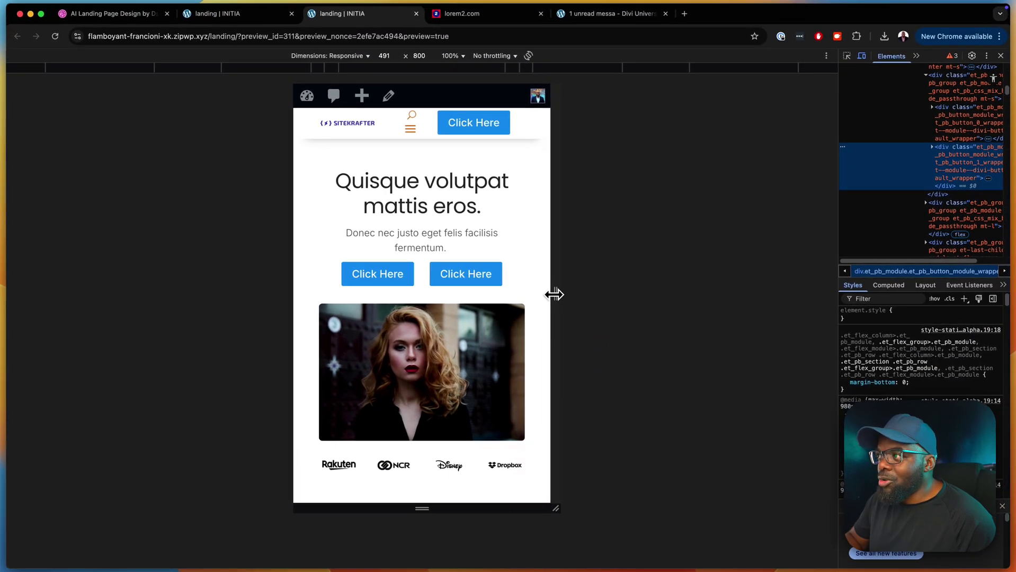
drag(551, 294, 551, 295)
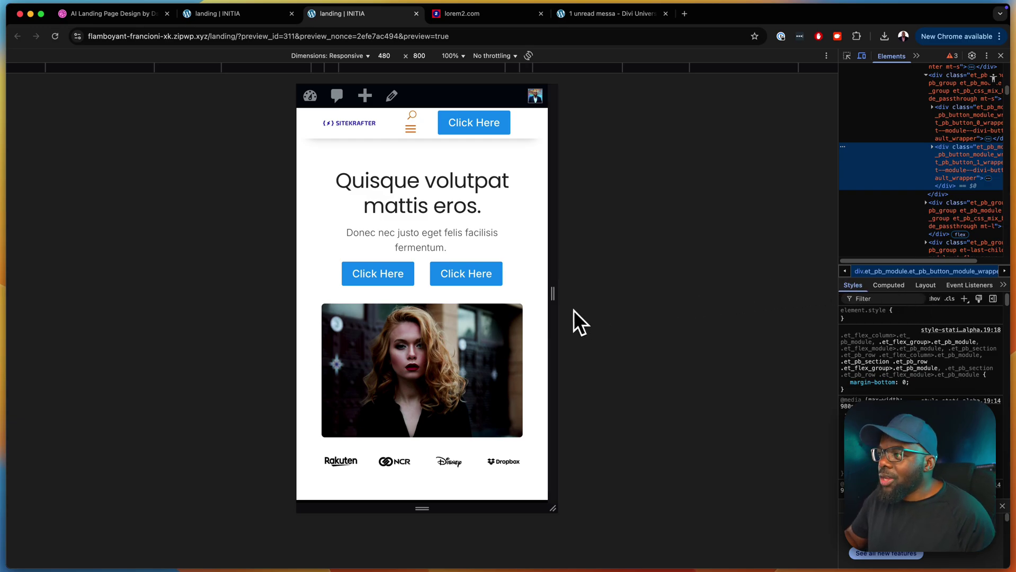
Widen the emulated viewport from 480 px to 1549×800 to restore the desktop hero
drag(551, 295, 834, 318)
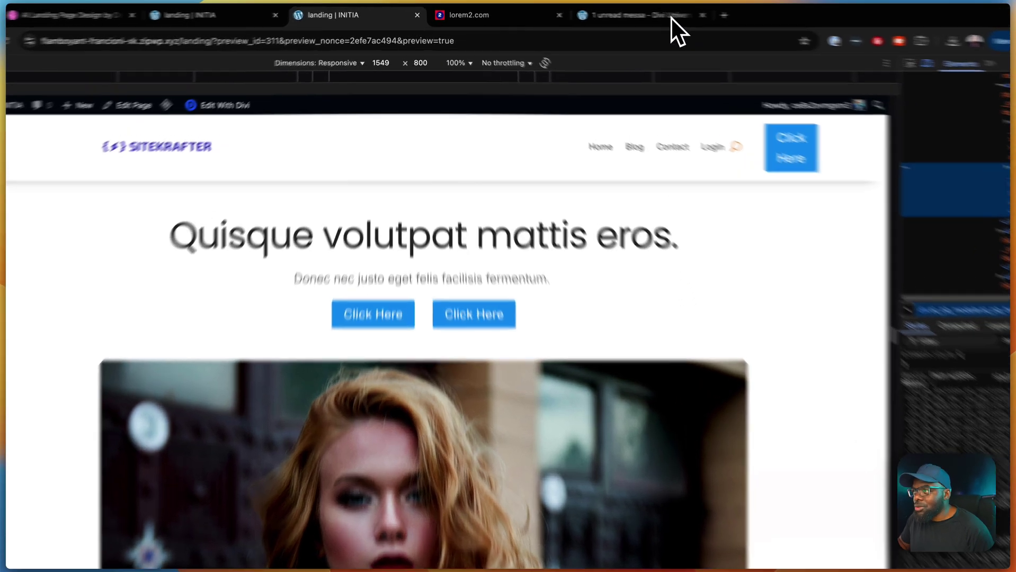
Switch to the Divi University tab and load its Home page
click(638, 14)
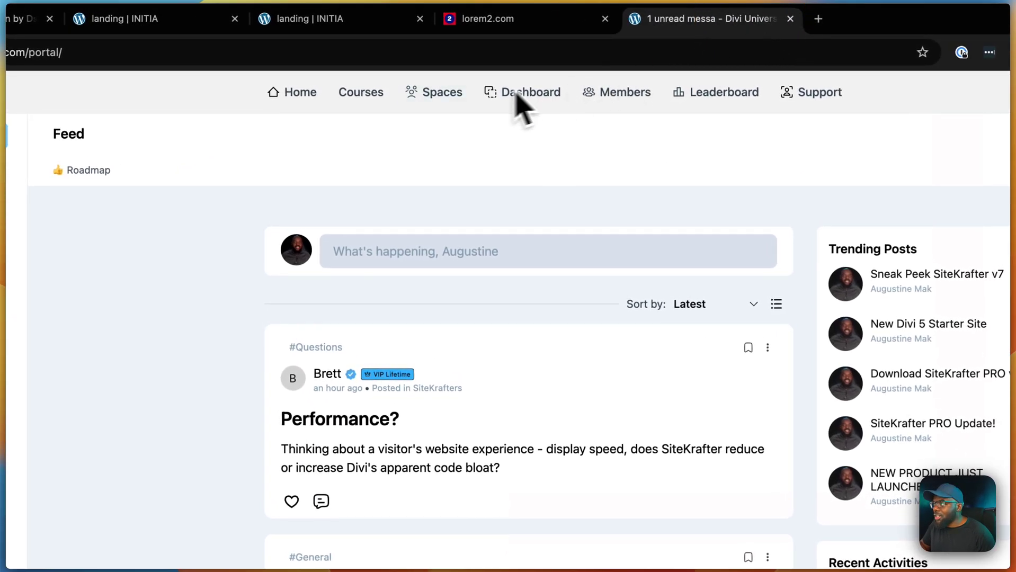
click(303, 94)
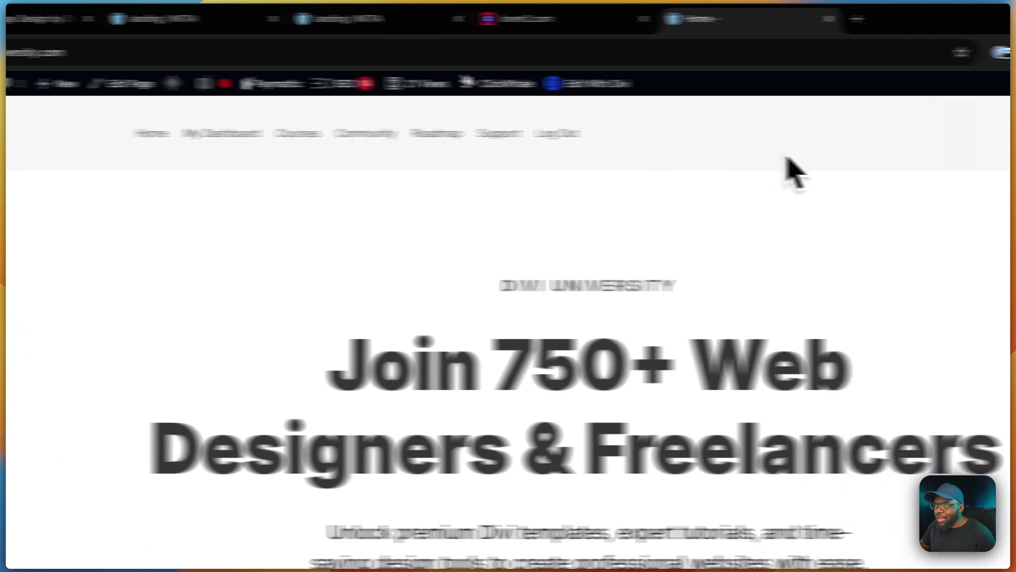